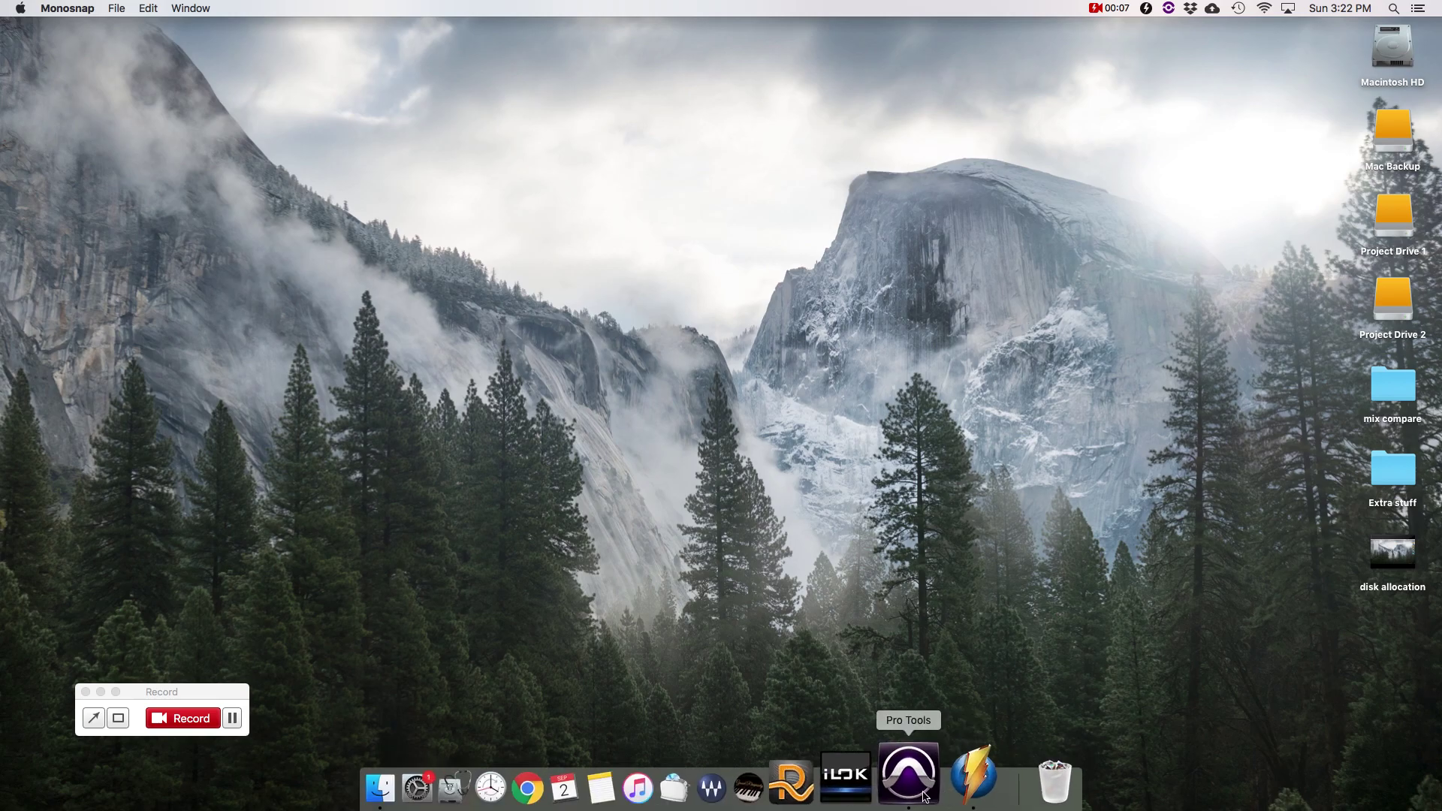
# Launch Pro Tools and create a new session named 'demo session'
pyautogui.click(950, 782)
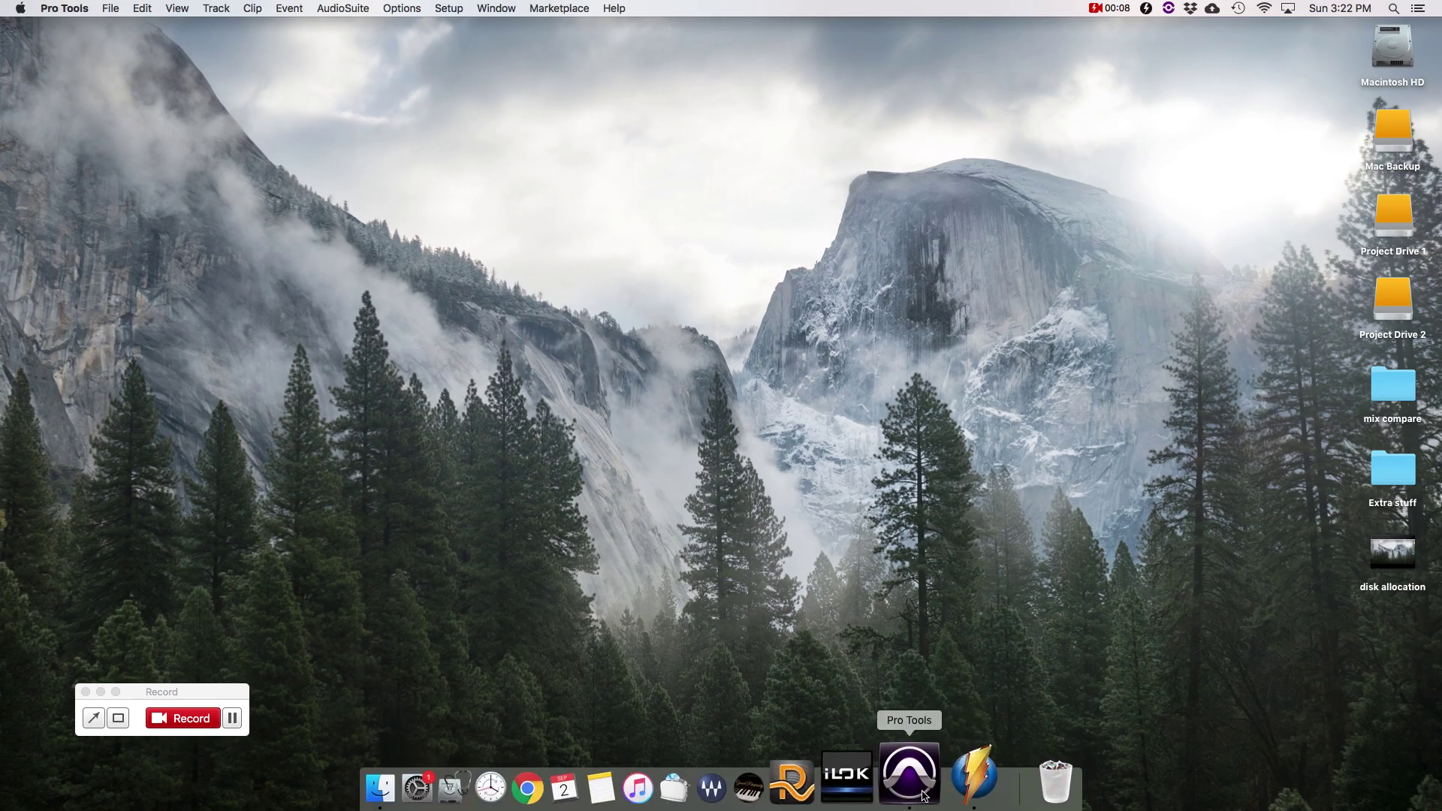
pyautogui.click(112, 7)
pyautogui.click(117, 22)
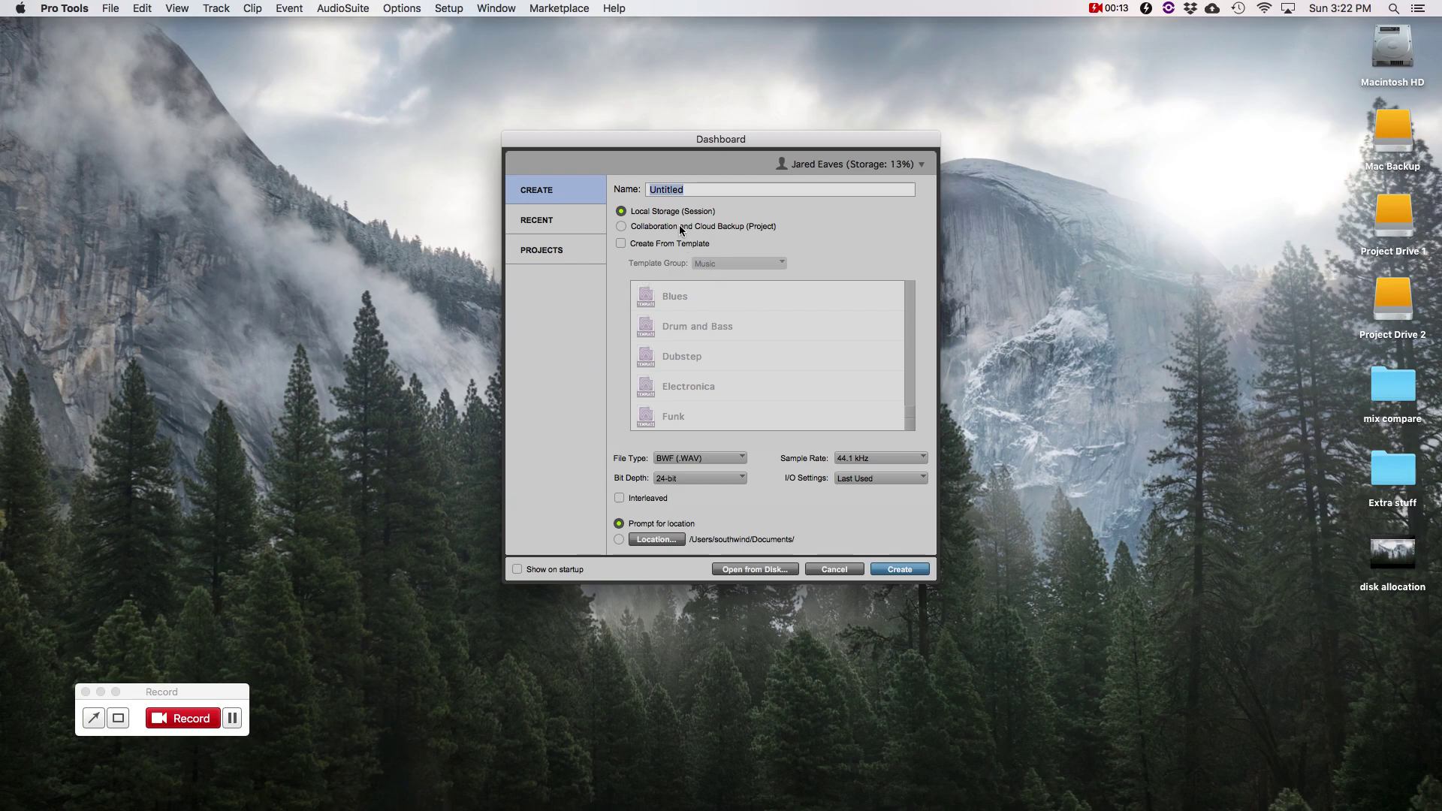
pyautogui.write('demo session')
pyautogui.click(900, 571)
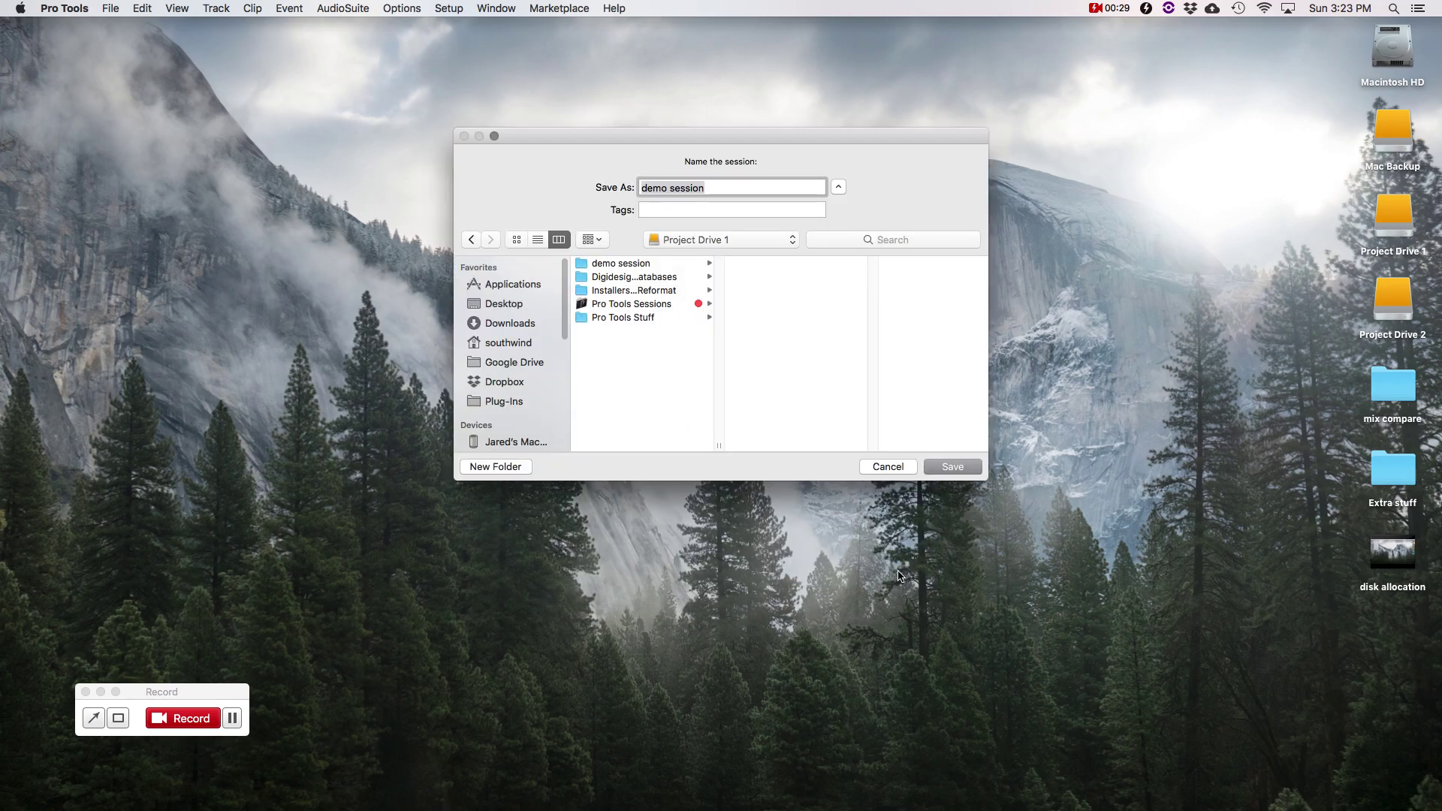
# Save the demo session to the Desktop
pyautogui.click(706, 242)
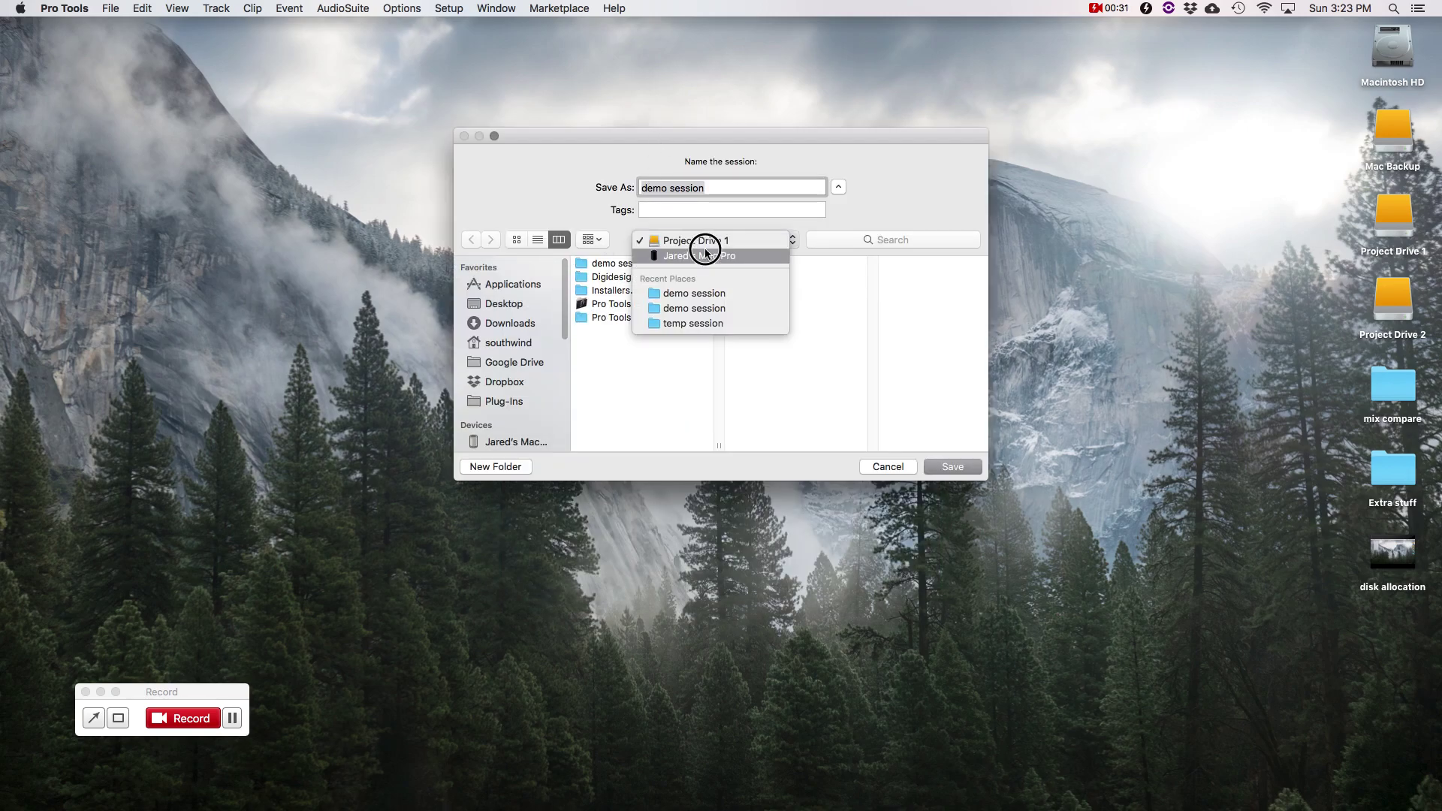
pyautogui.click(489, 303)
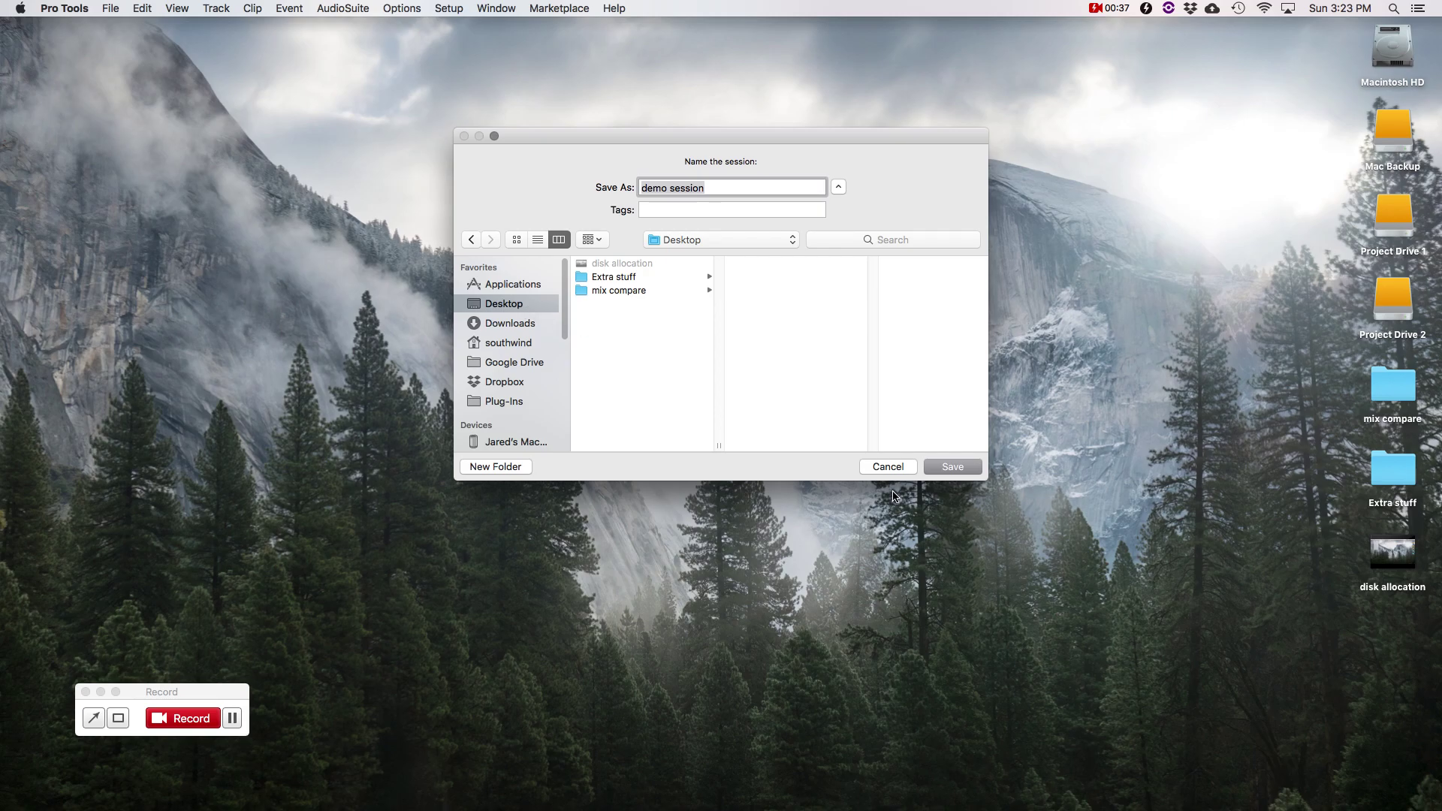
pyautogui.click(952, 466)
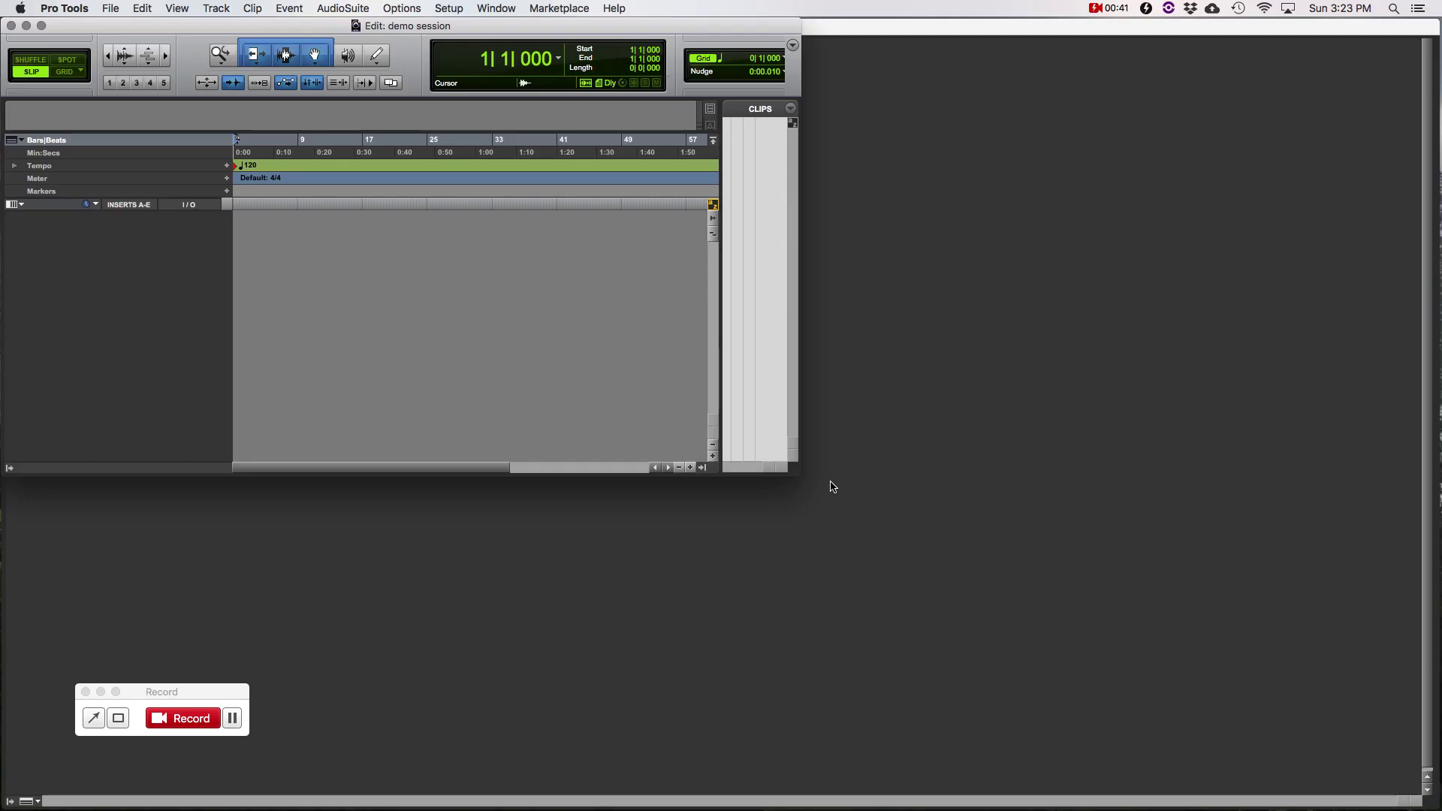
# Enlarge the Edit window, hide the Clips list, and place the desktop's demo session folder top-centre
pyautogui.moveTo(798, 473); pyautogui.dragTo(1424, 797)
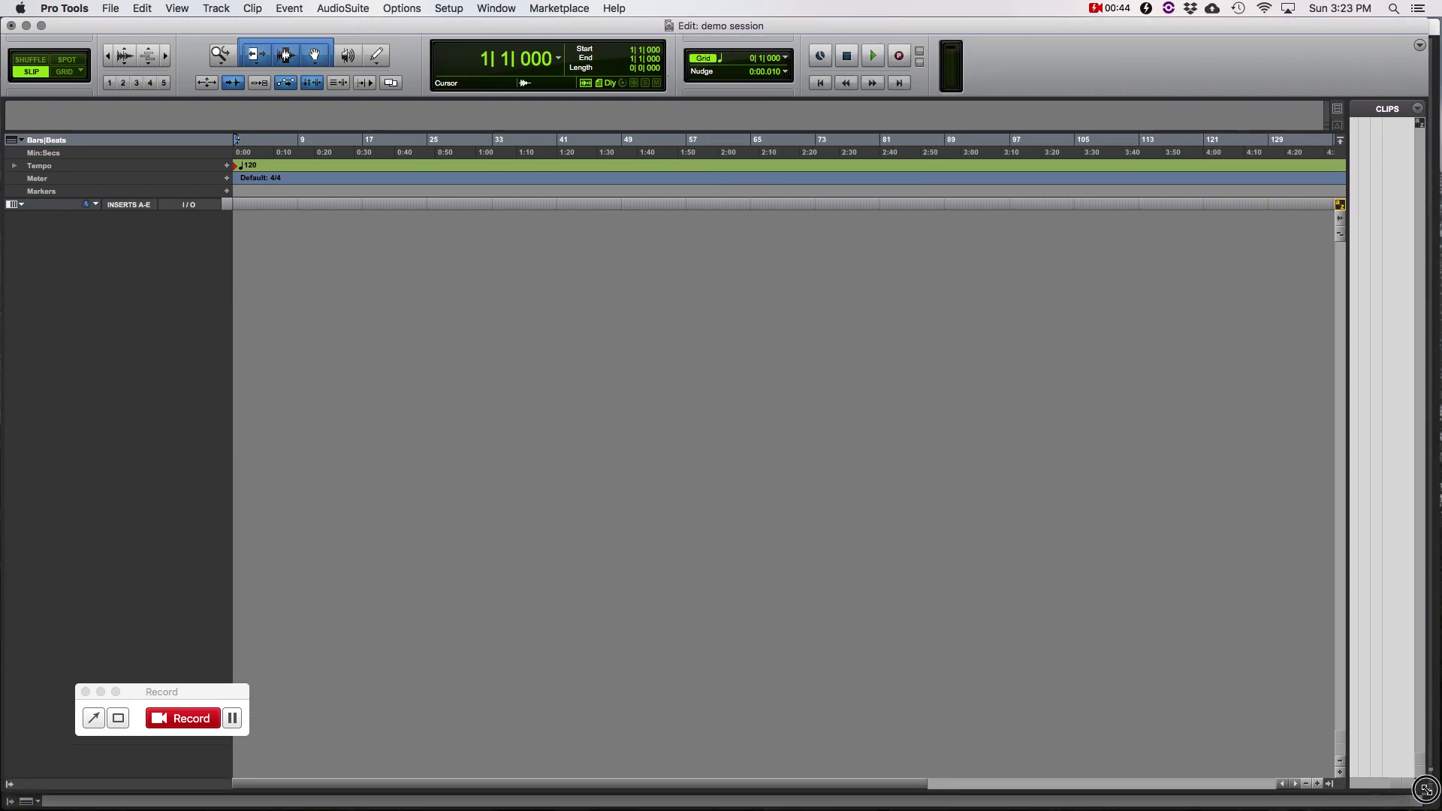
pyautogui.click(1330, 784)
pyautogui.press('F11')
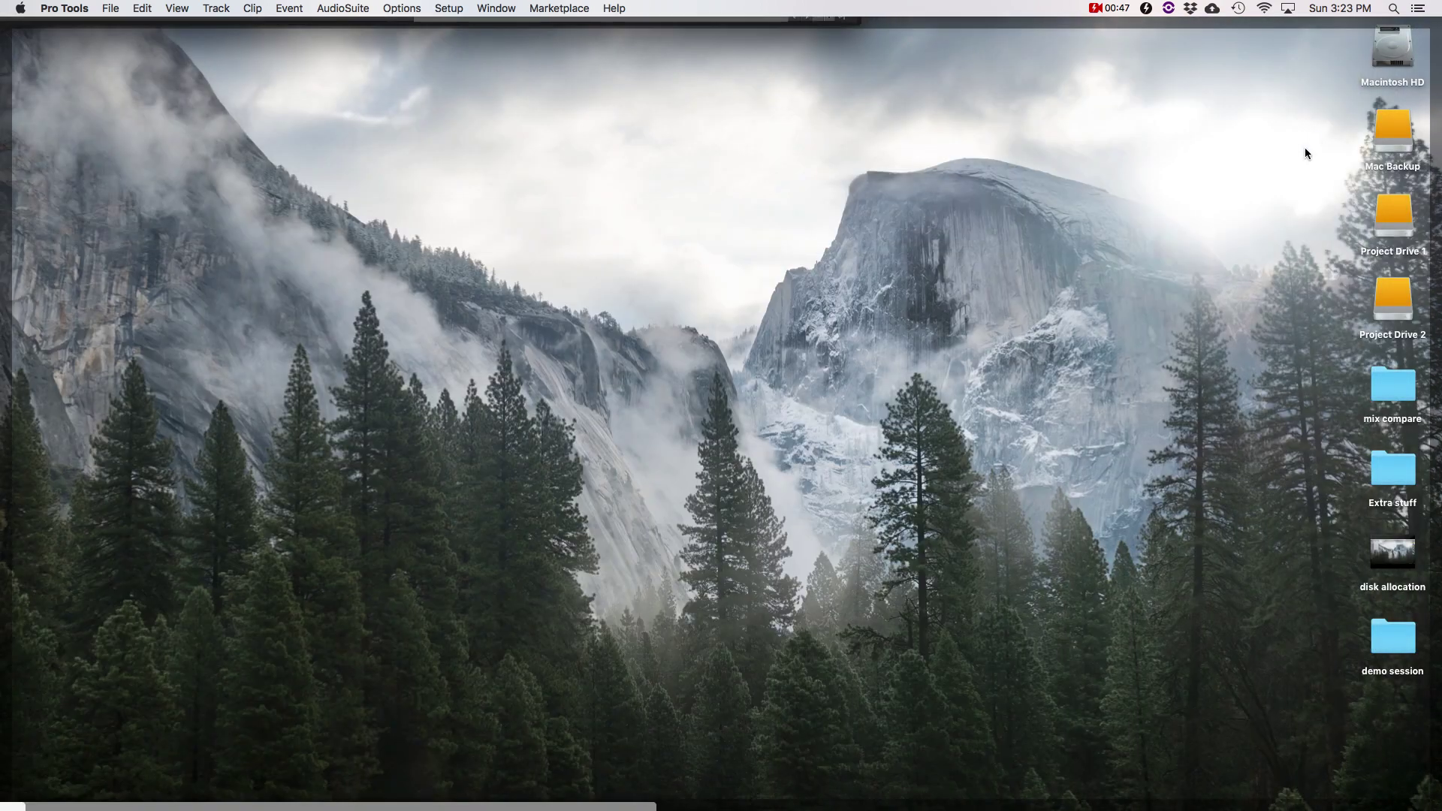
pyautogui.moveTo(1390, 637); pyautogui.dragTo(737, 142)
pyautogui.press('F11')
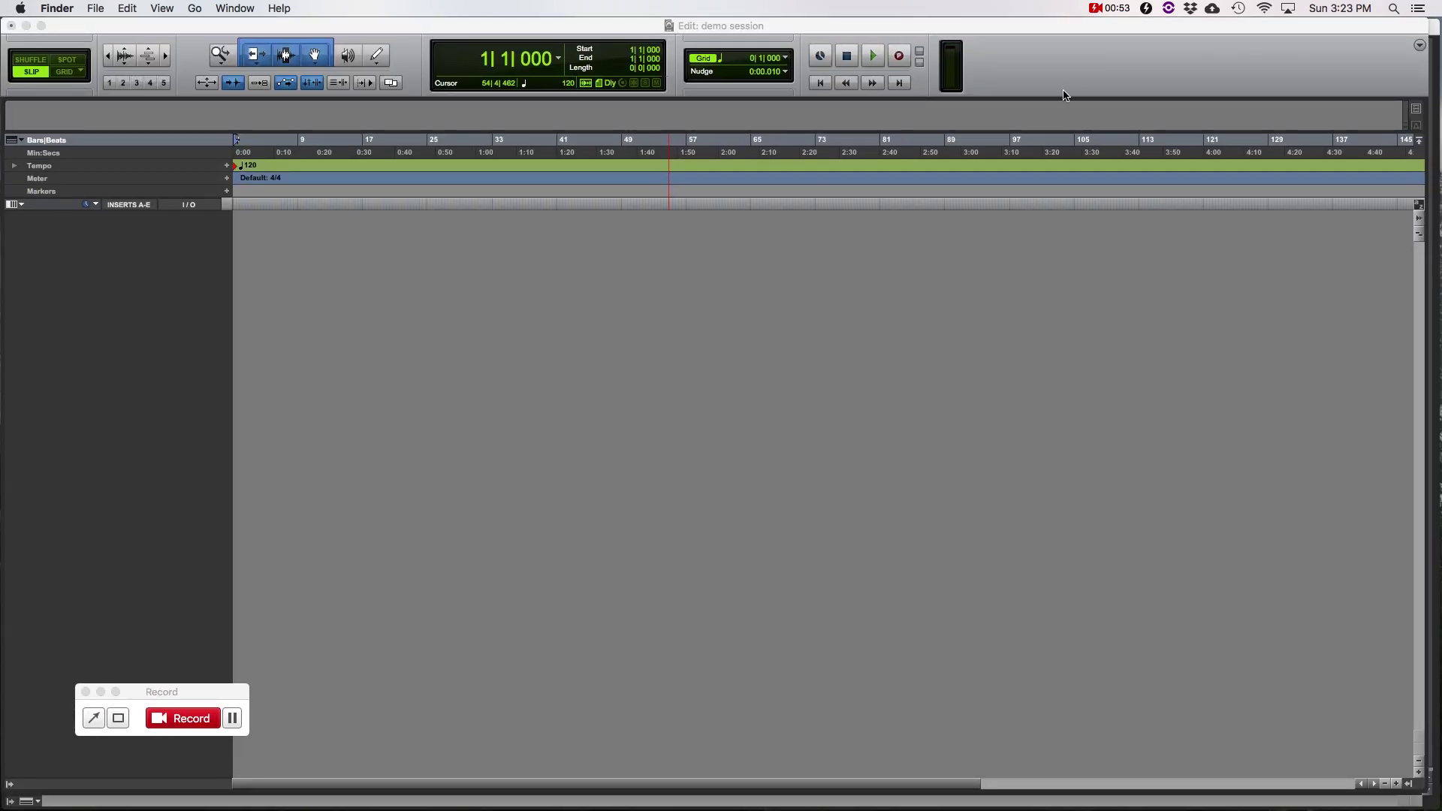
pyautogui.click(1002, 47)
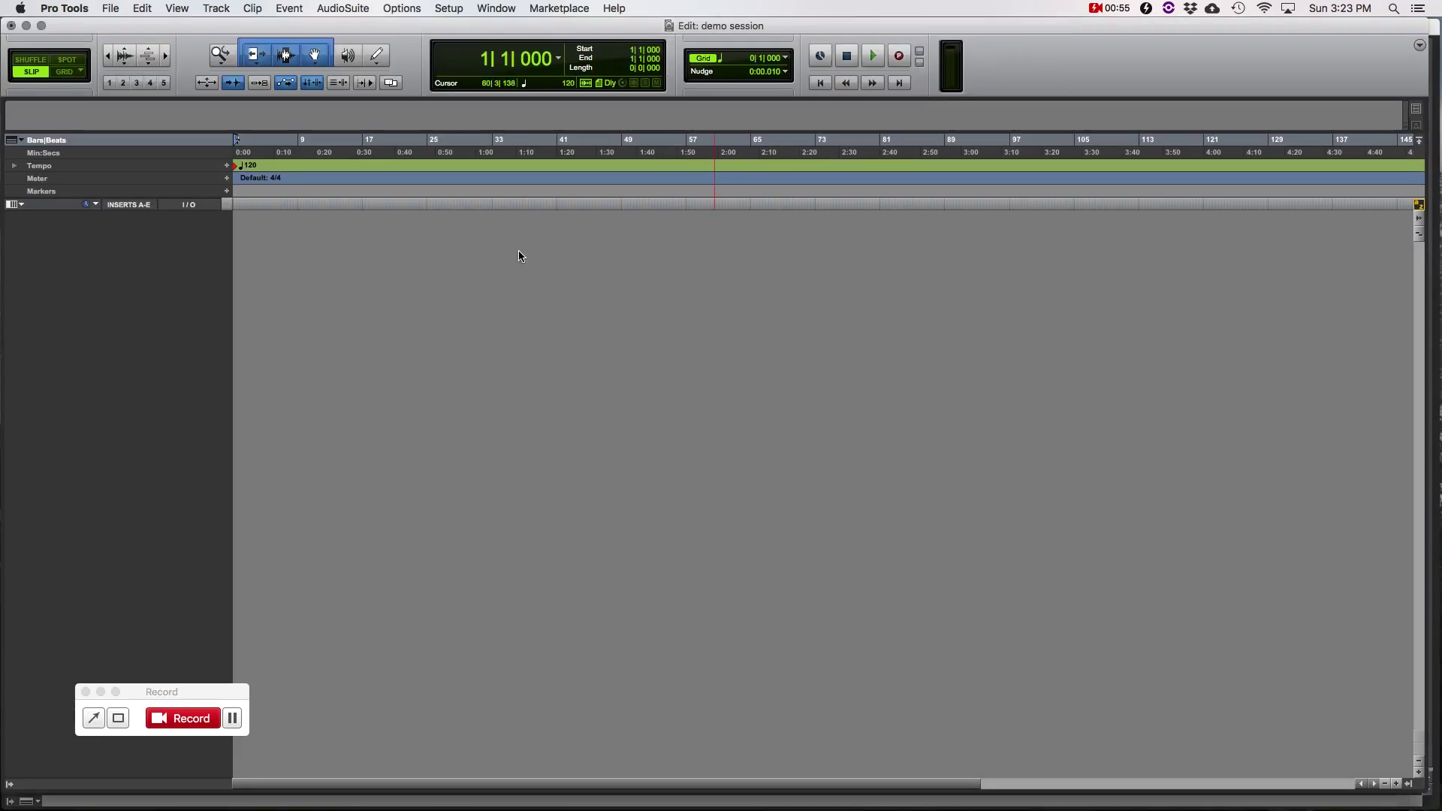
pyautogui.click(450, 8)
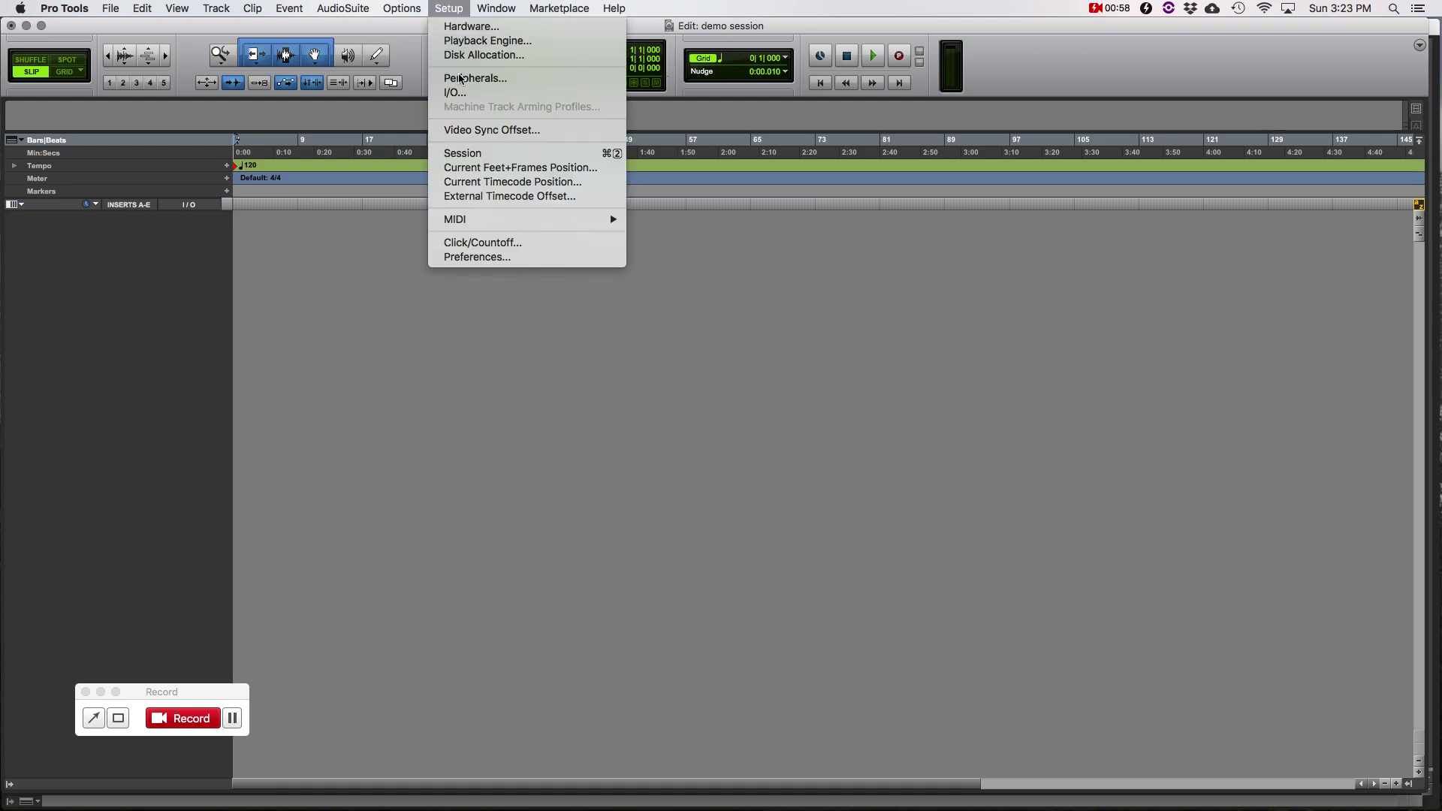
pyautogui.click(513, 59)
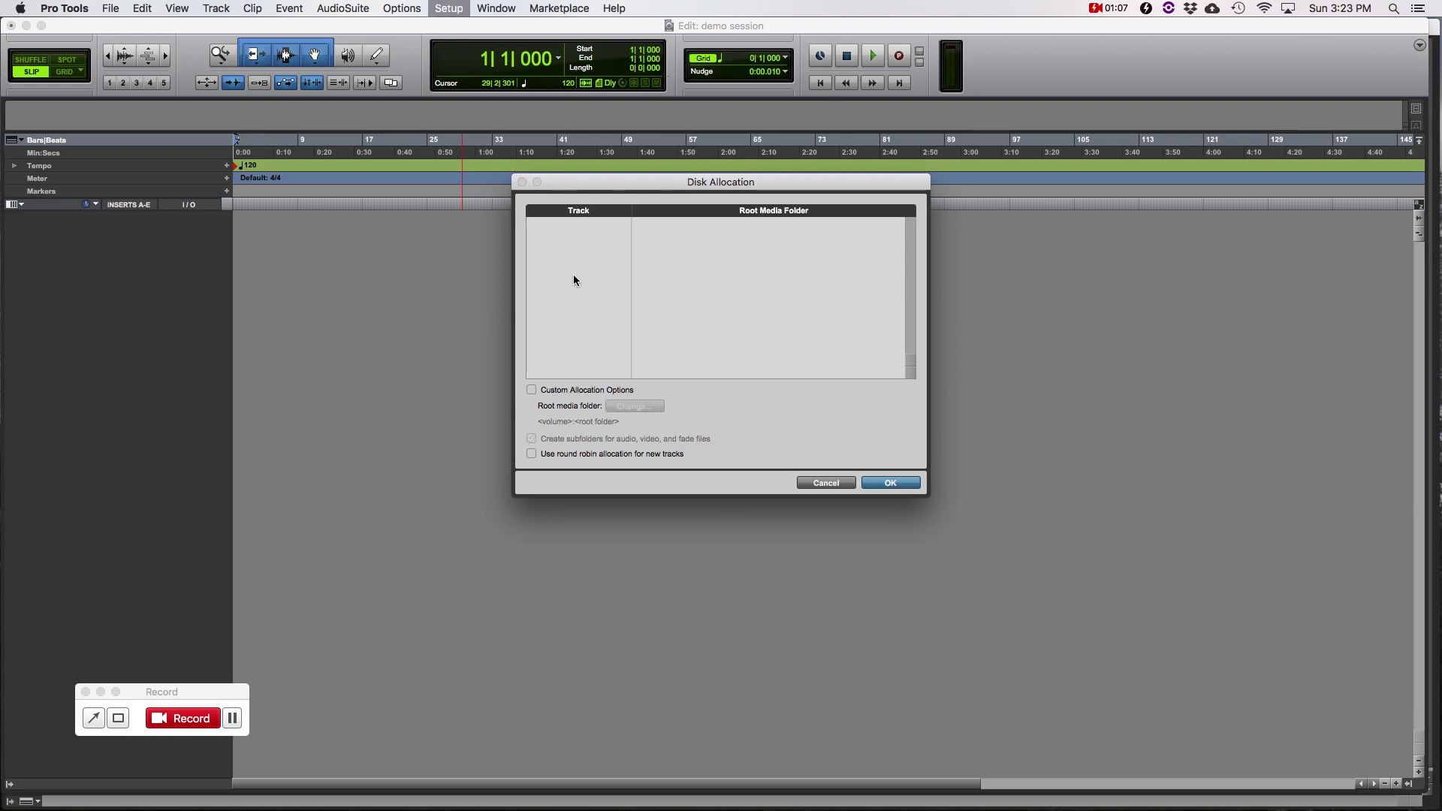
pyautogui.click(888, 485)
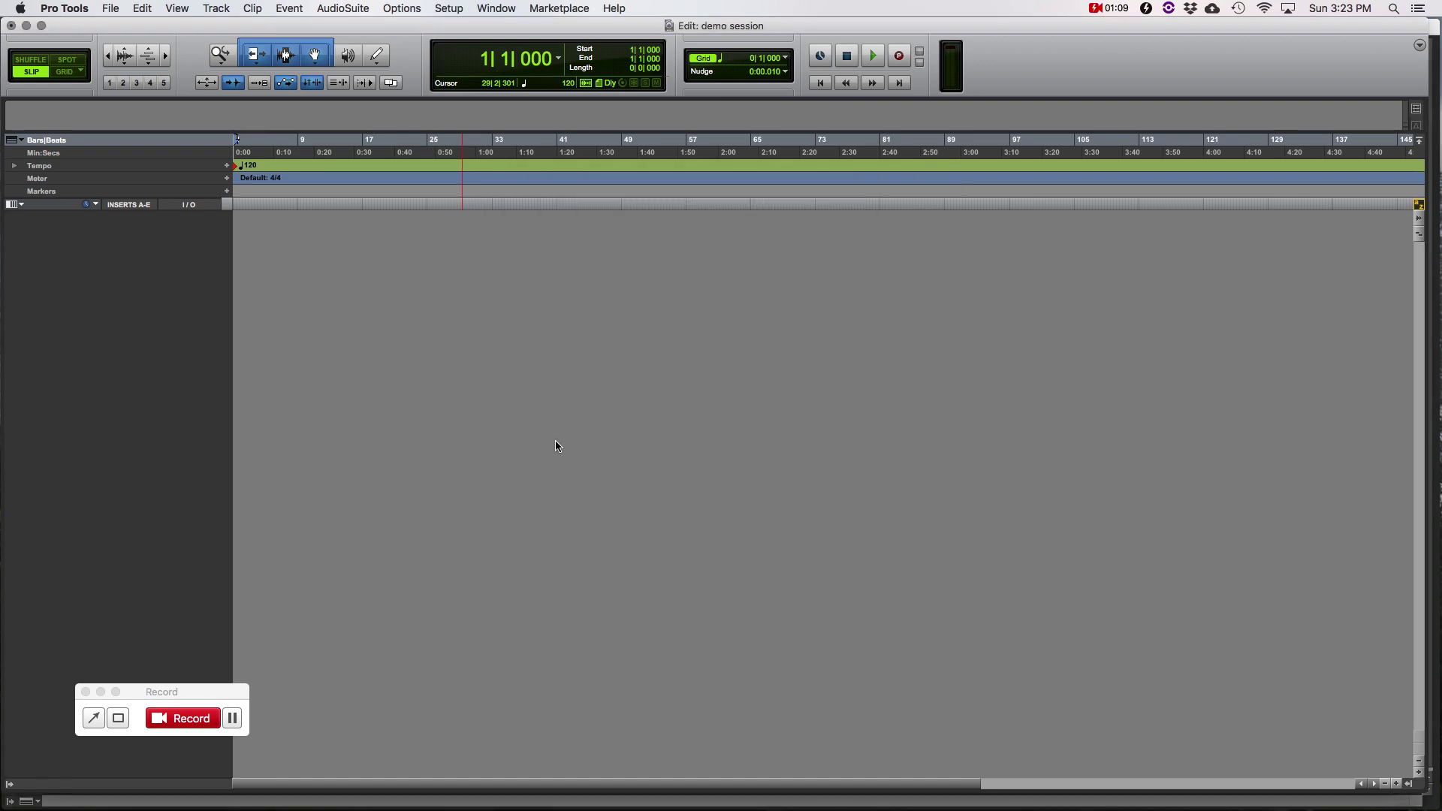
# Create five mono audio tracks, Audio 1 through Audio 5, via the New Tracks dialog
pyautogui.press('super+shift+n')
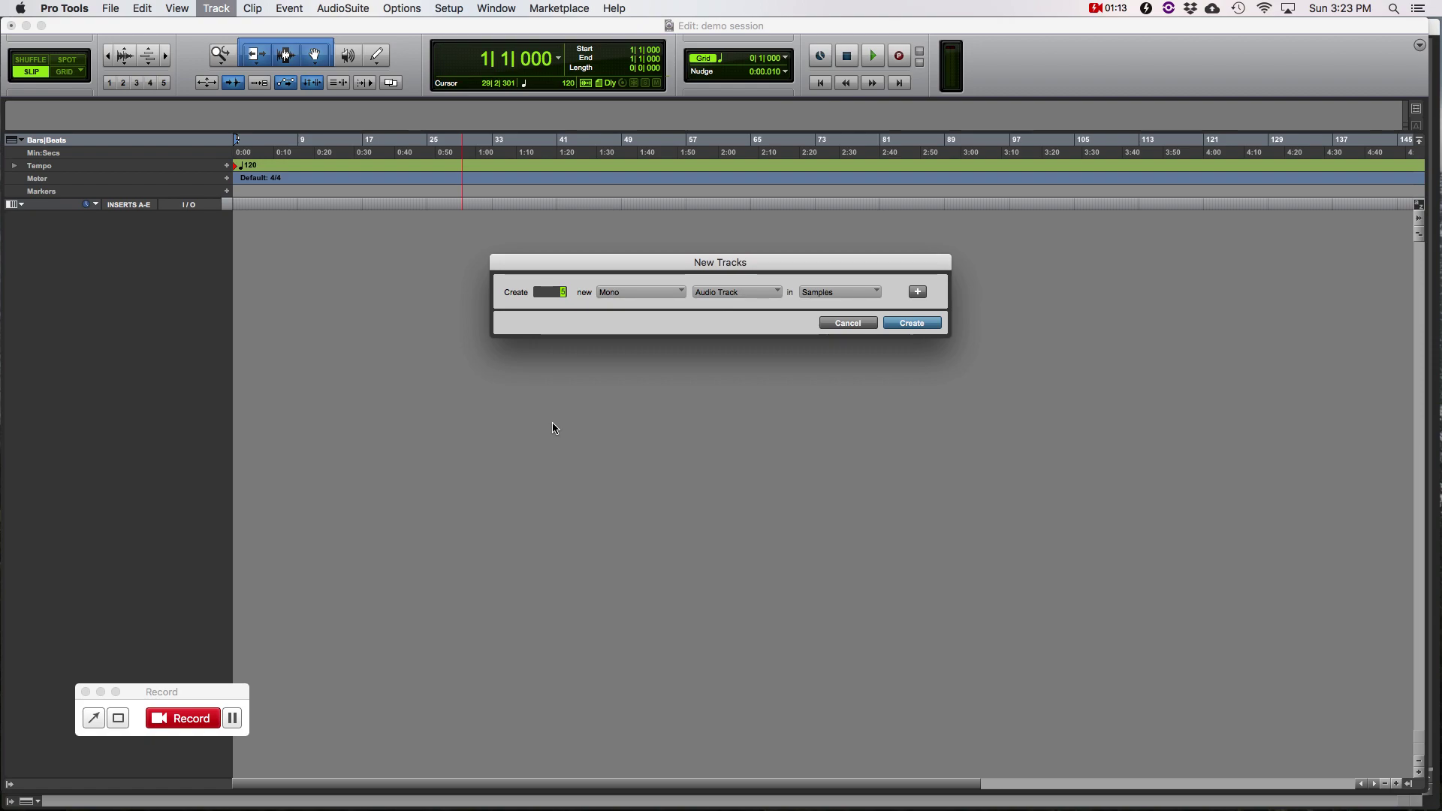
pyautogui.press('Return')
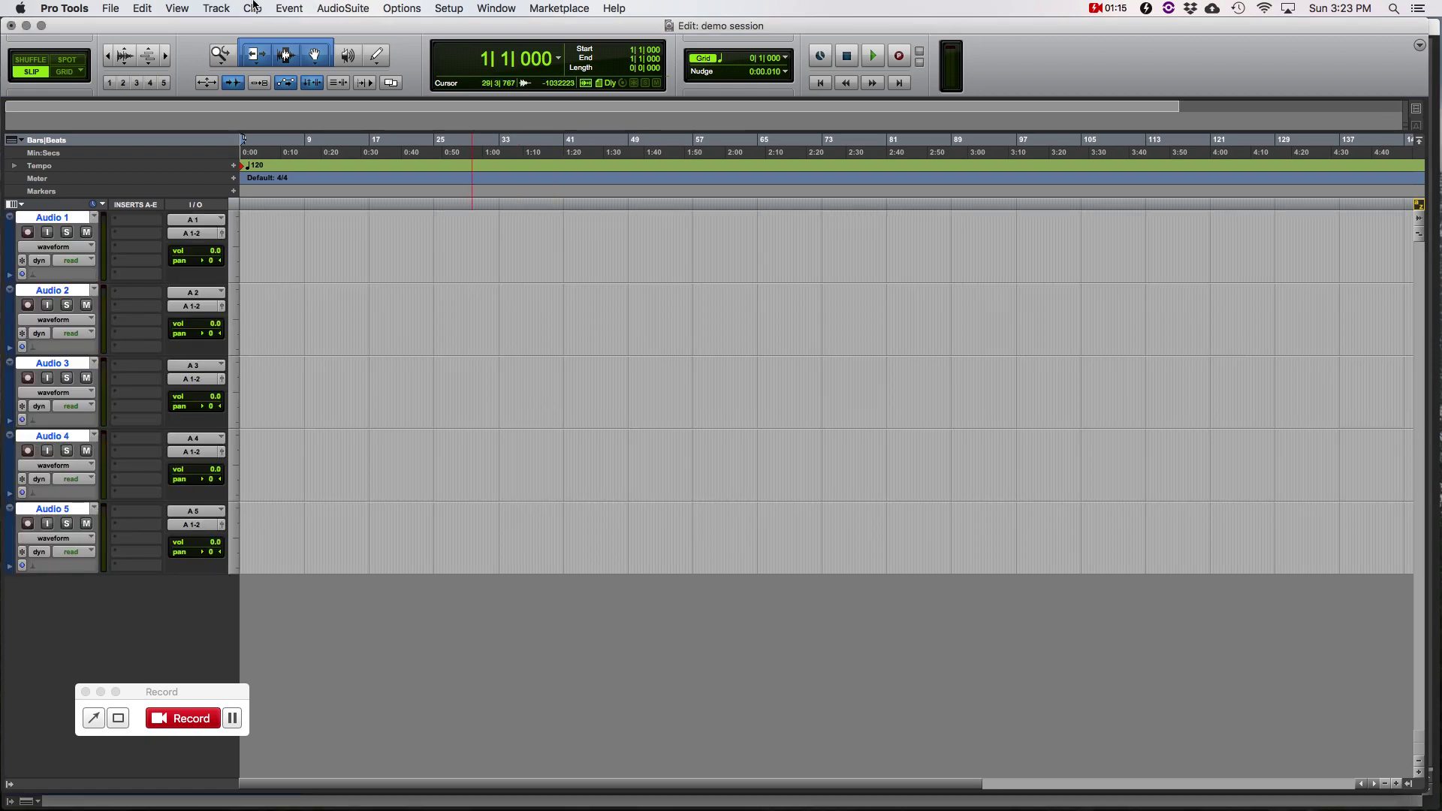
pyautogui.click(255, 8)
pyautogui.moveTo(218, 8)
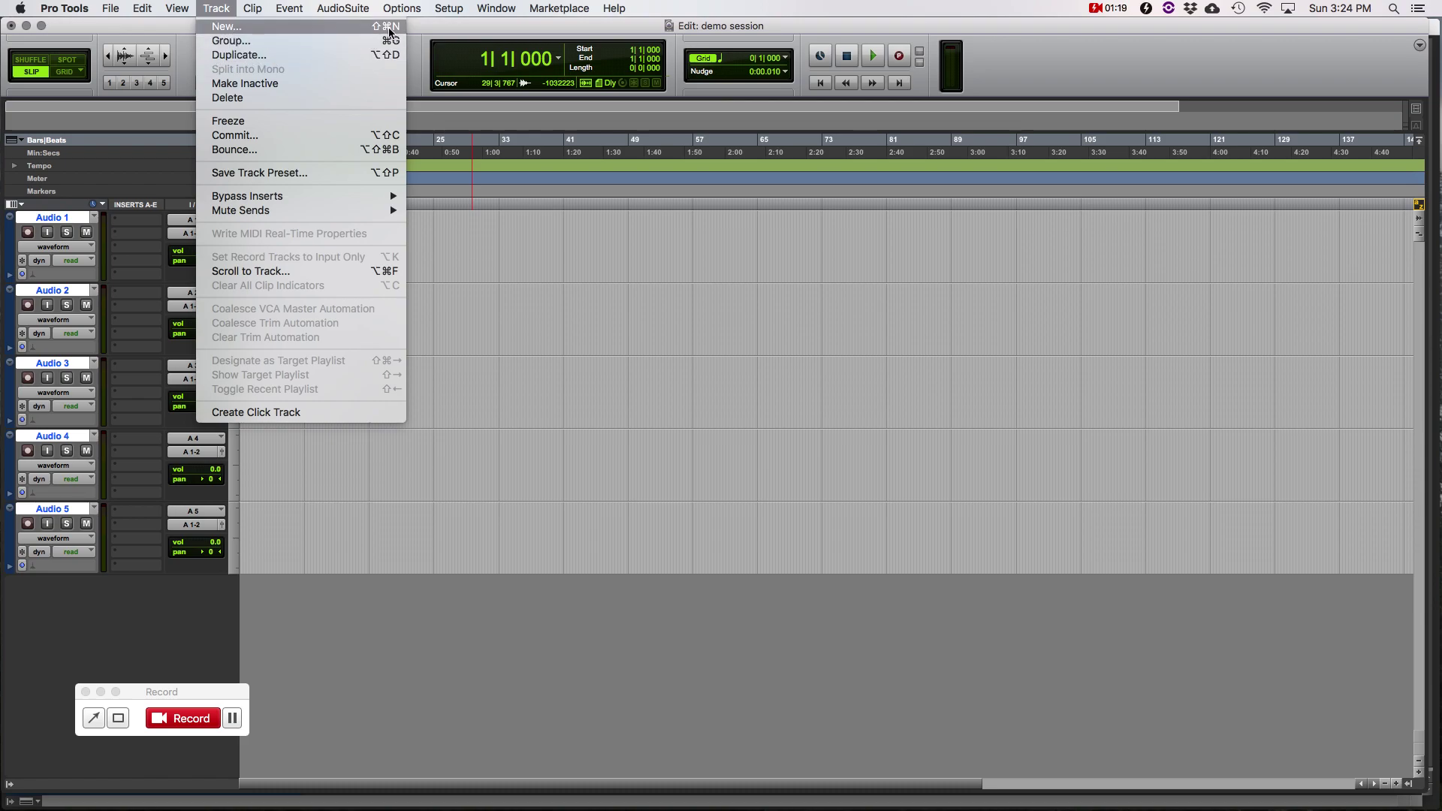
pyautogui.click(427, 34)
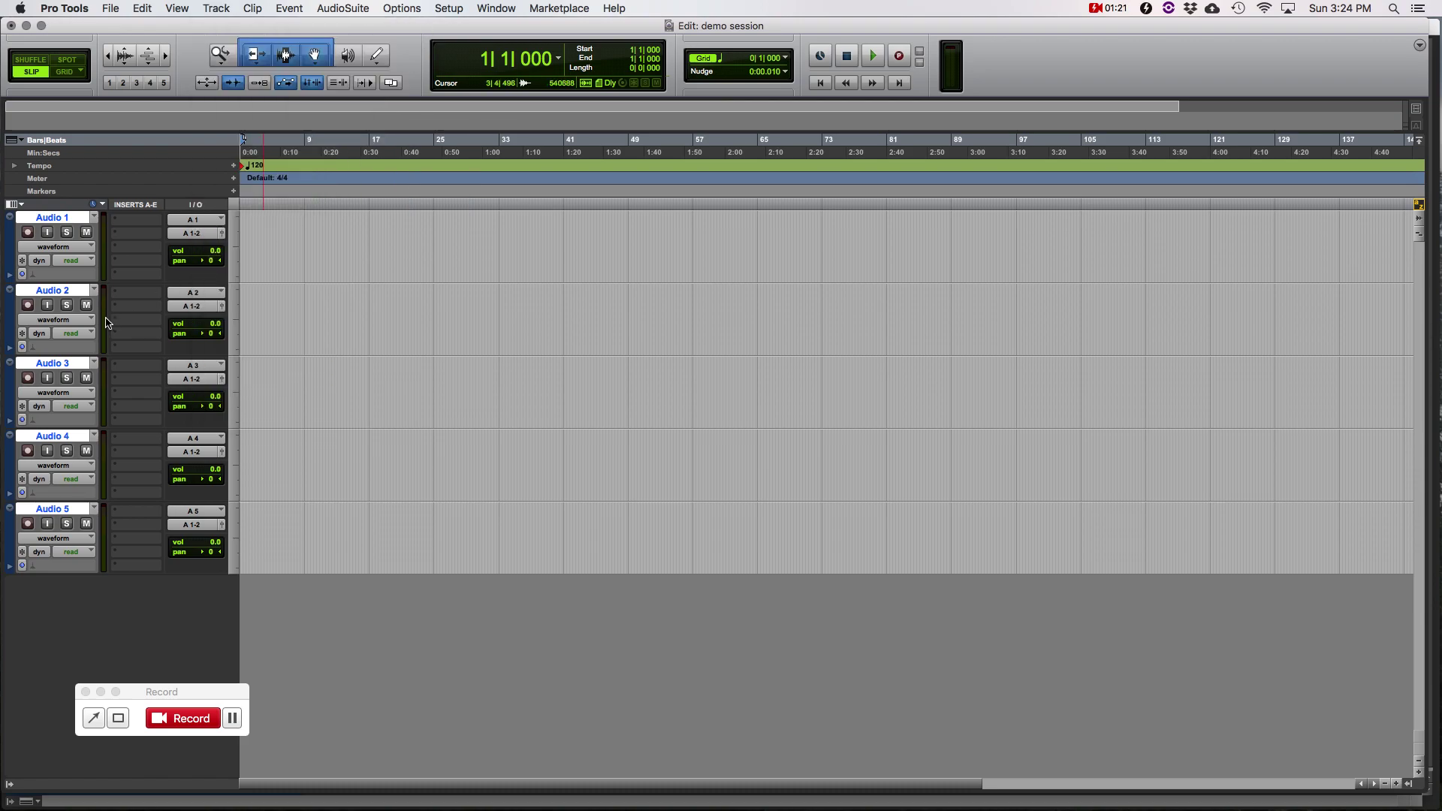
# In Disk Allocation, set Audio 2's root media folder to Project Drive 1
pyautogui.click(443, 9)
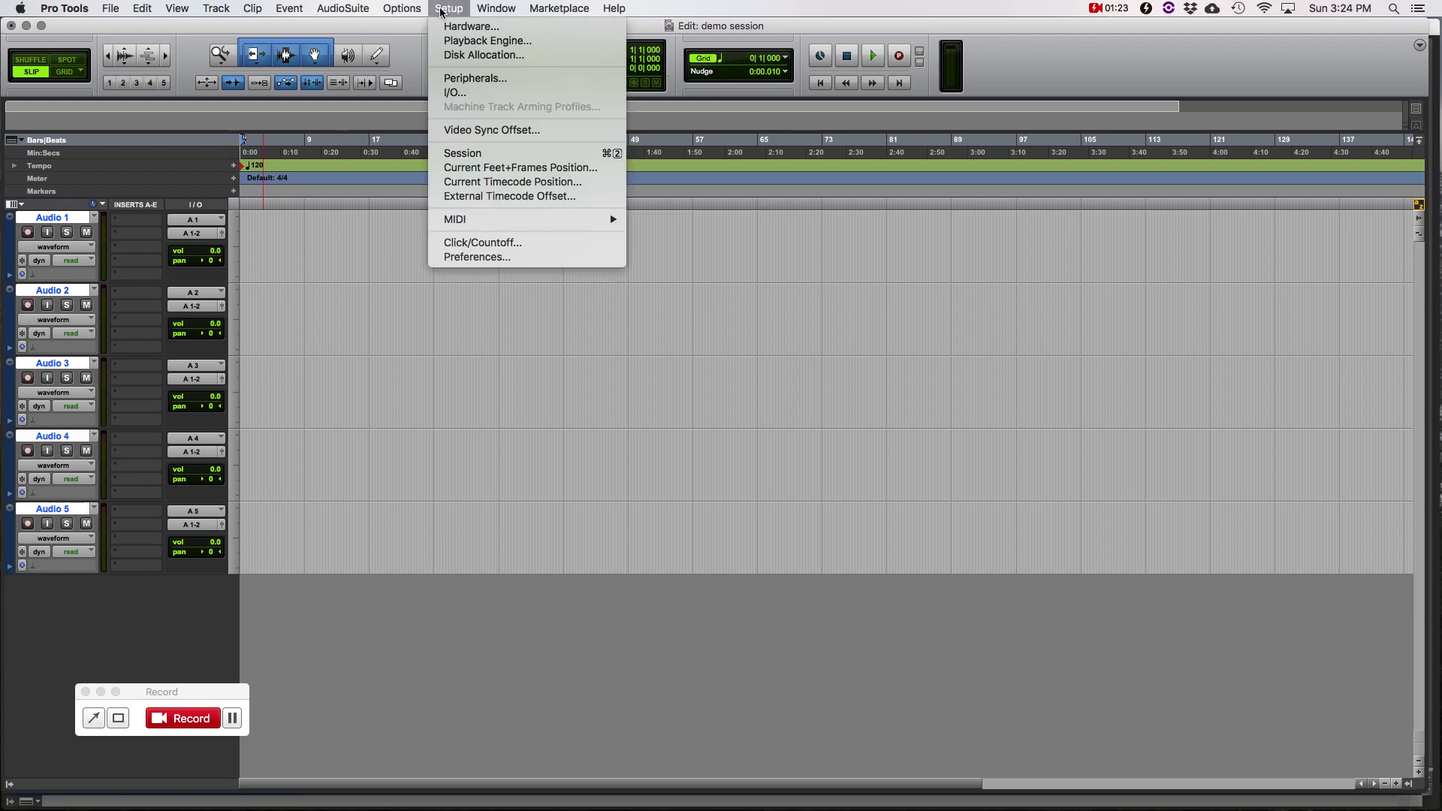
pyautogui.click(445, 55)
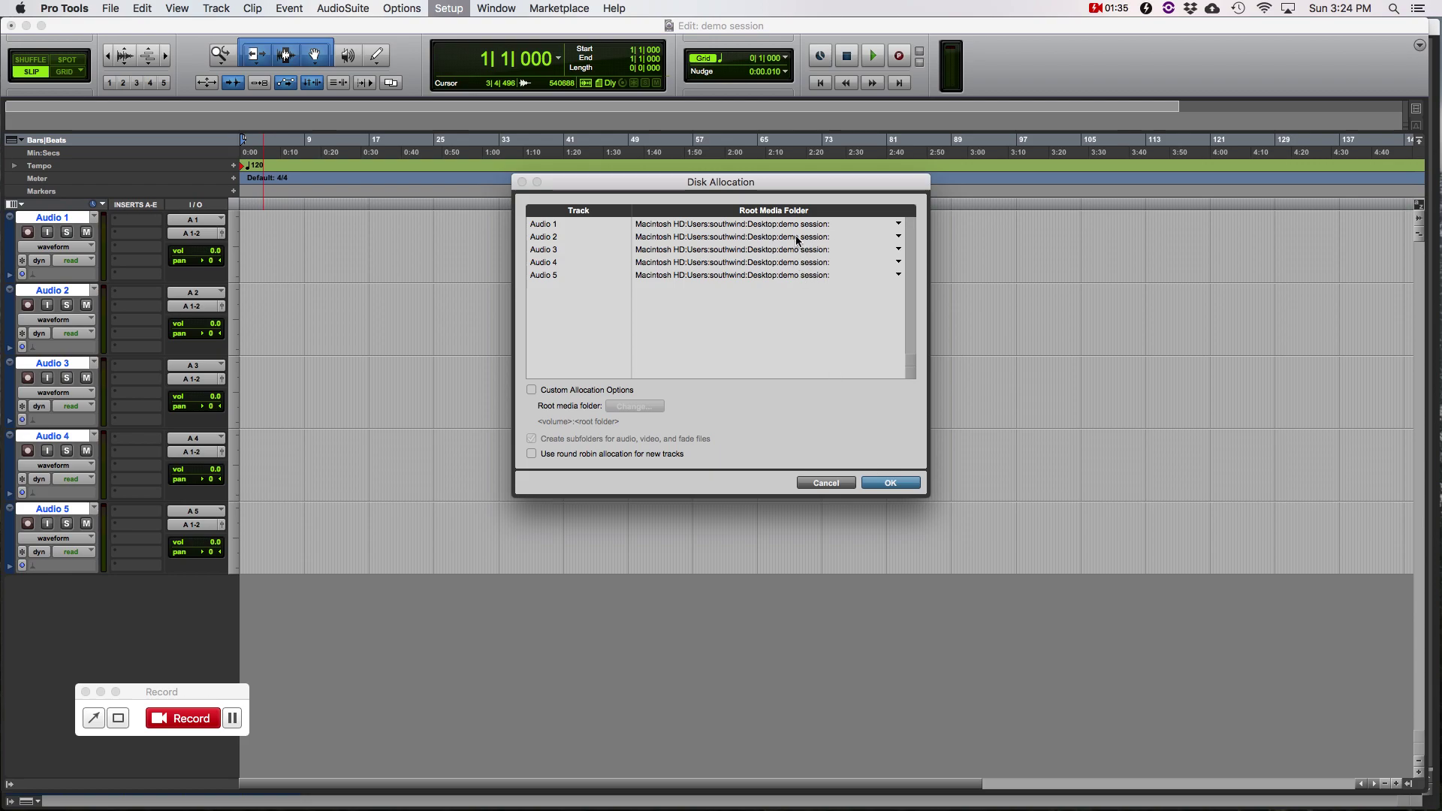
pyautogui.click(795, 236)
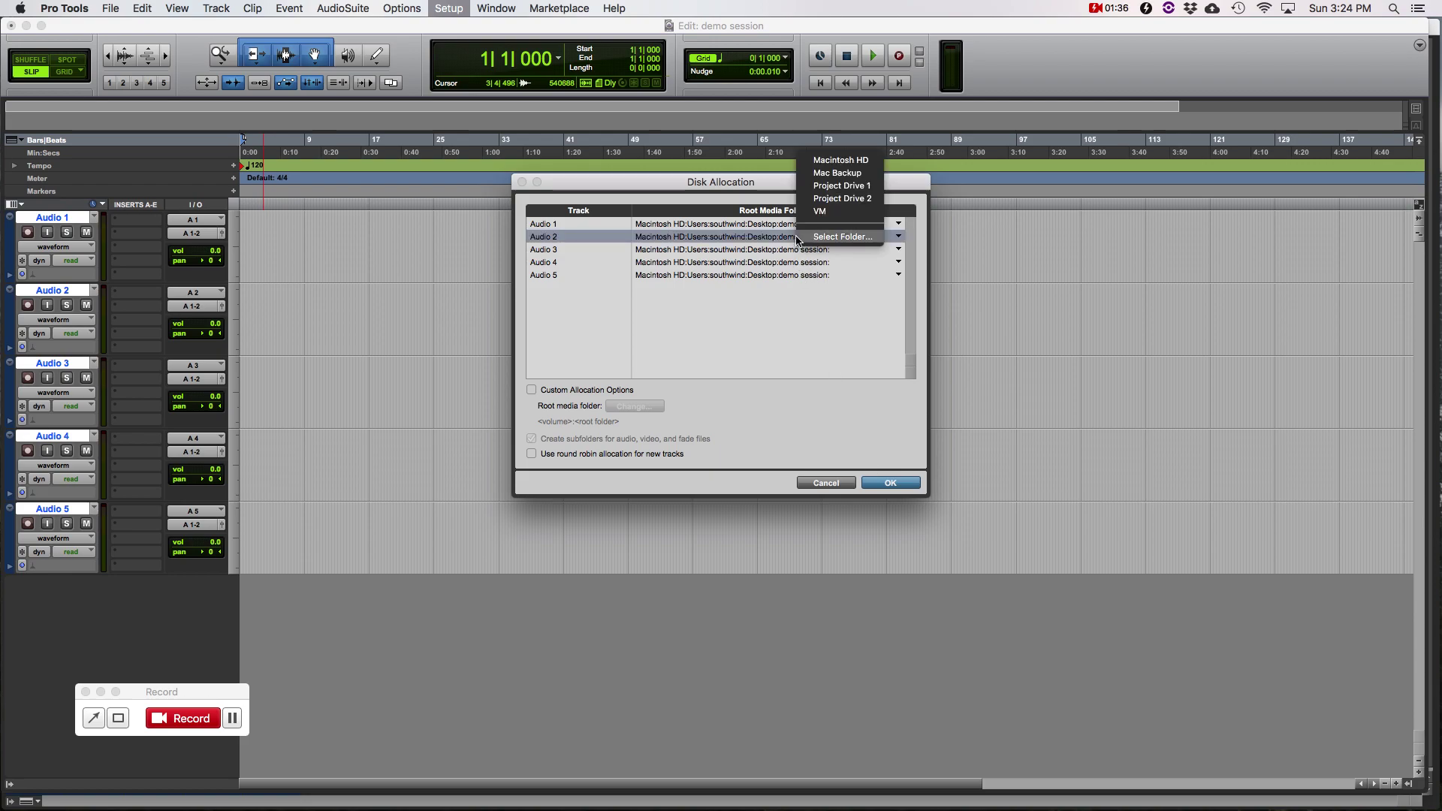
pyautogui.click(834, 186)
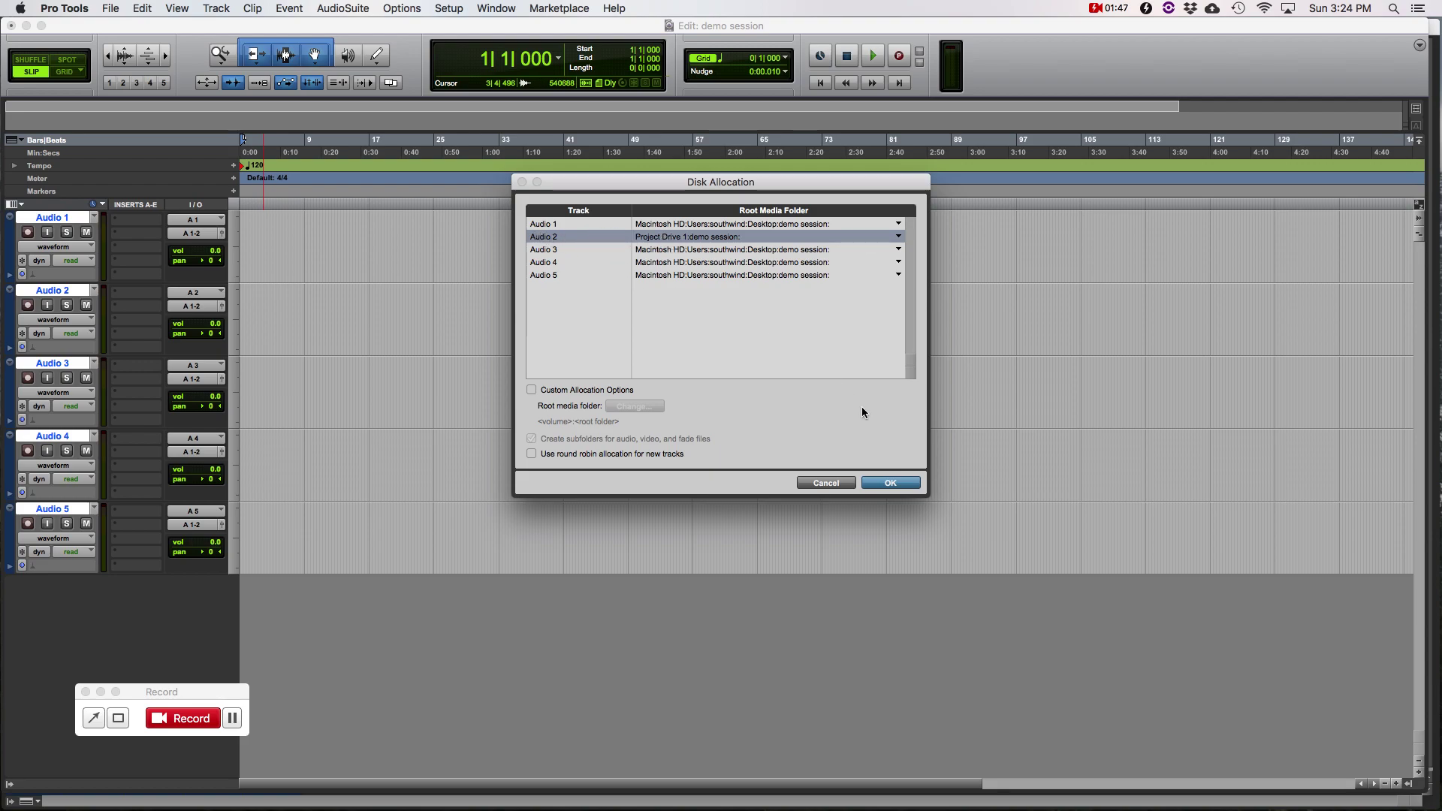
pyautogui.click(891, 482)
pyautogui.click(437, 7)
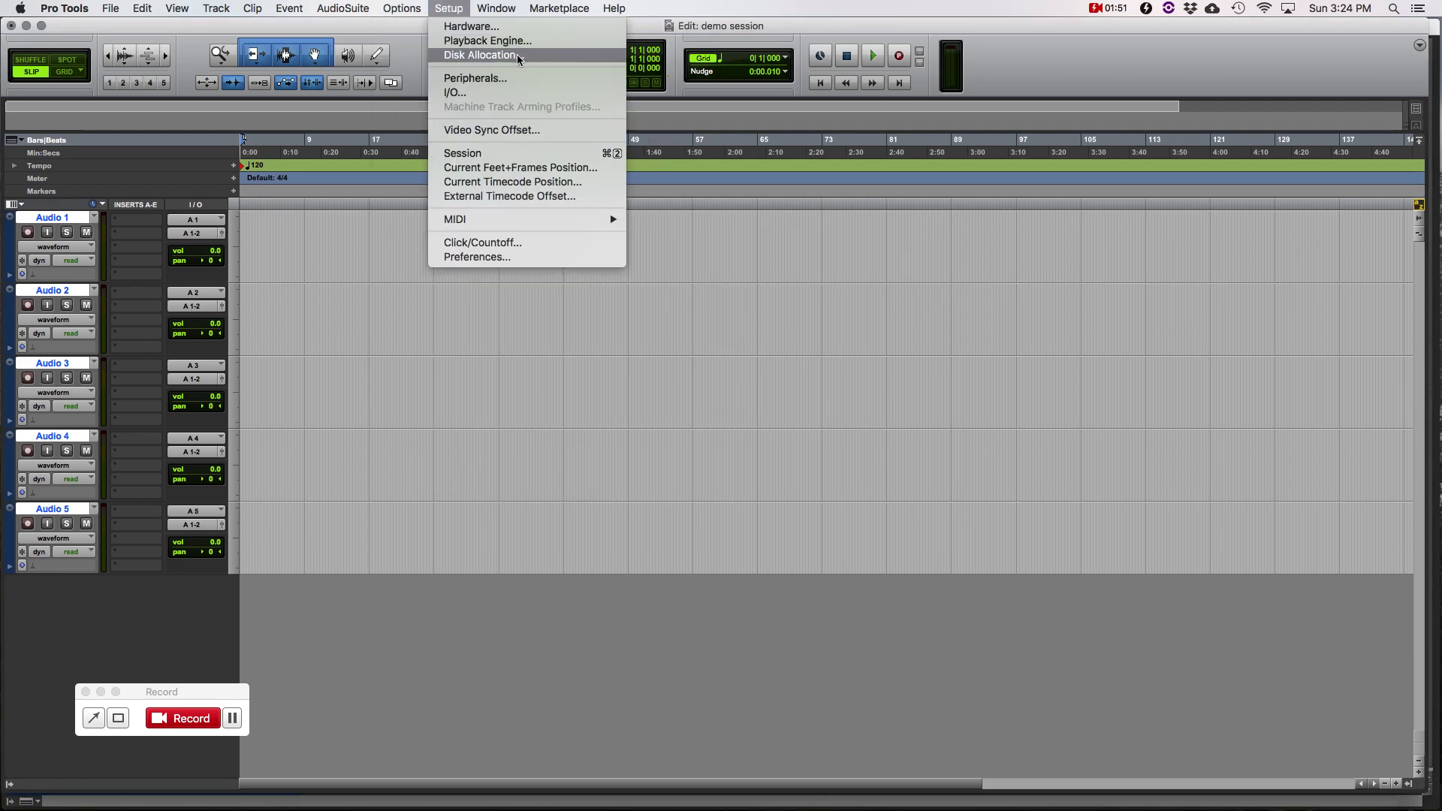
# Reopen the Disk Allocation settings from the Setup menu
pyautogui.click(462, 6)
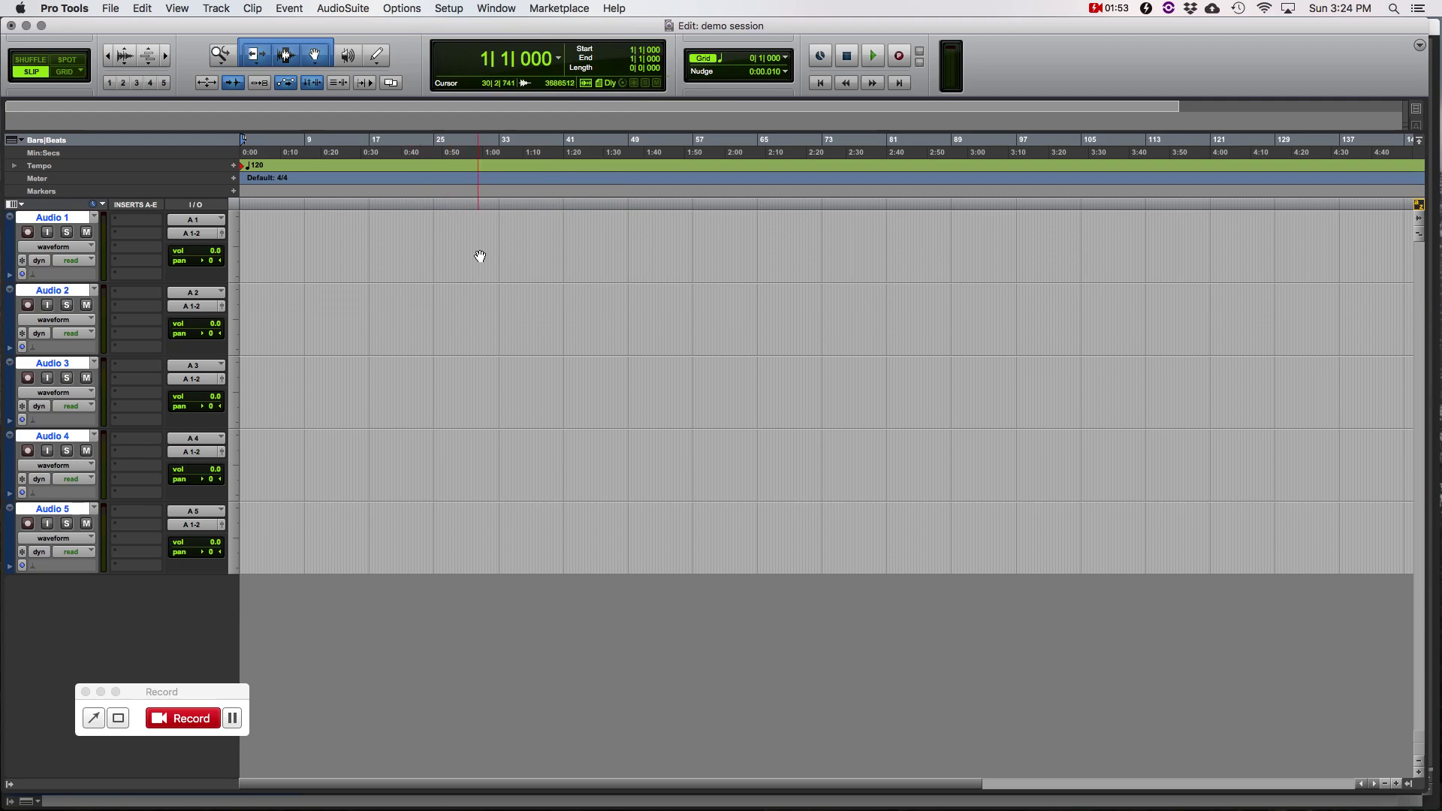
pyautogui.click(450, 7)
pyautogui.click(497, 57)
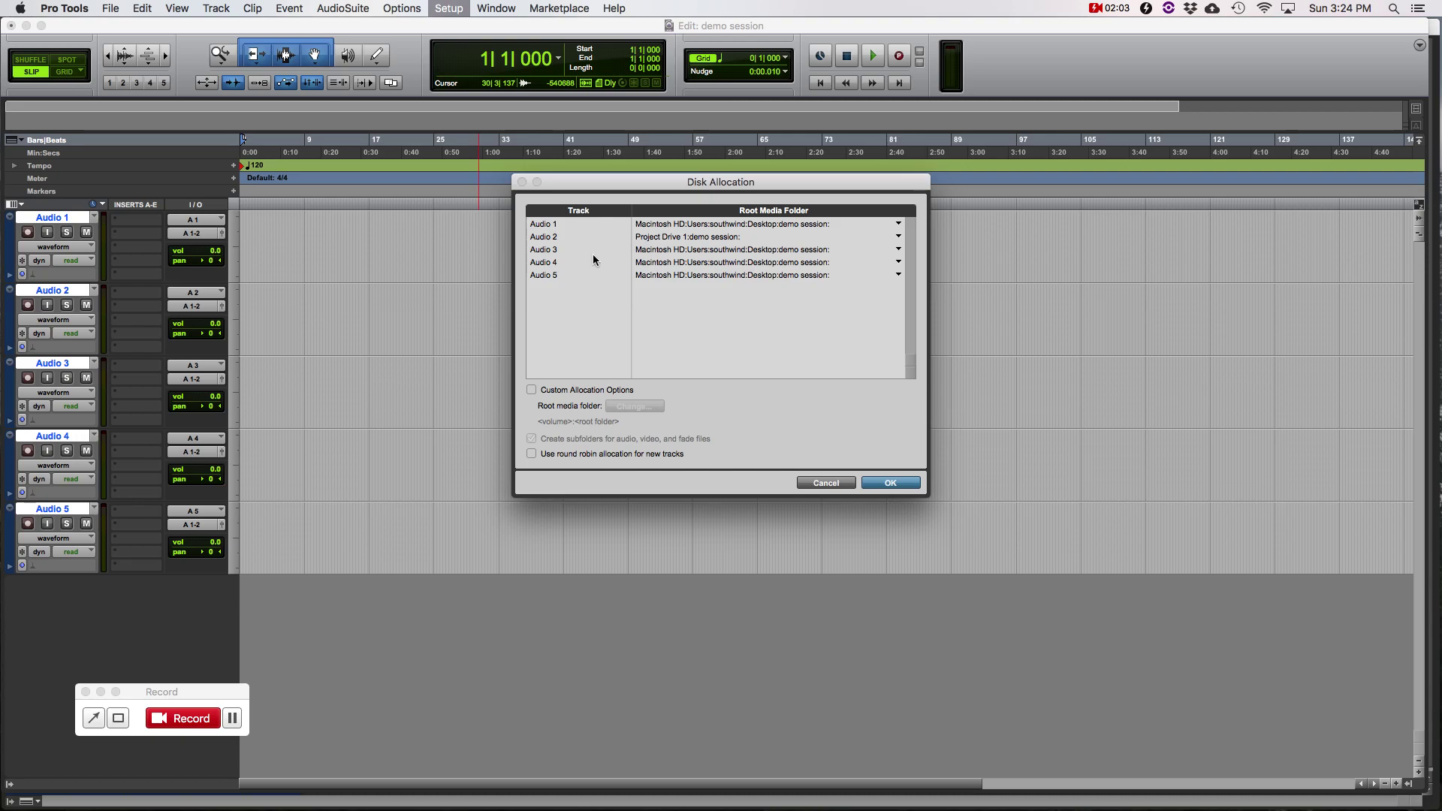
# Select all five track rows and choose Select Folder as their recording location
pyautogui.click(578, 224)
pyautogui.click(637, 239)
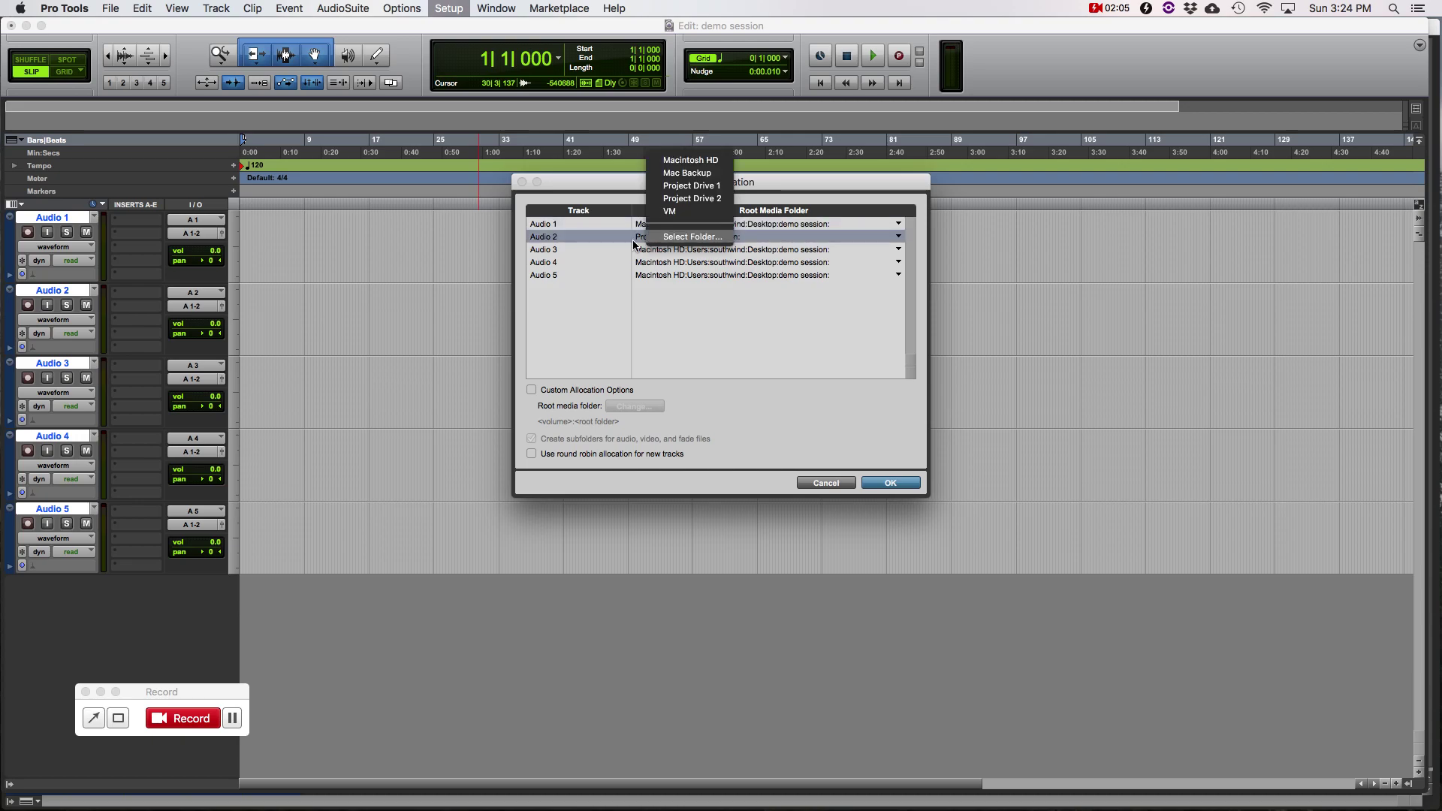
pyautogui.click(616, 250)
pyautogui.click(617, 251)
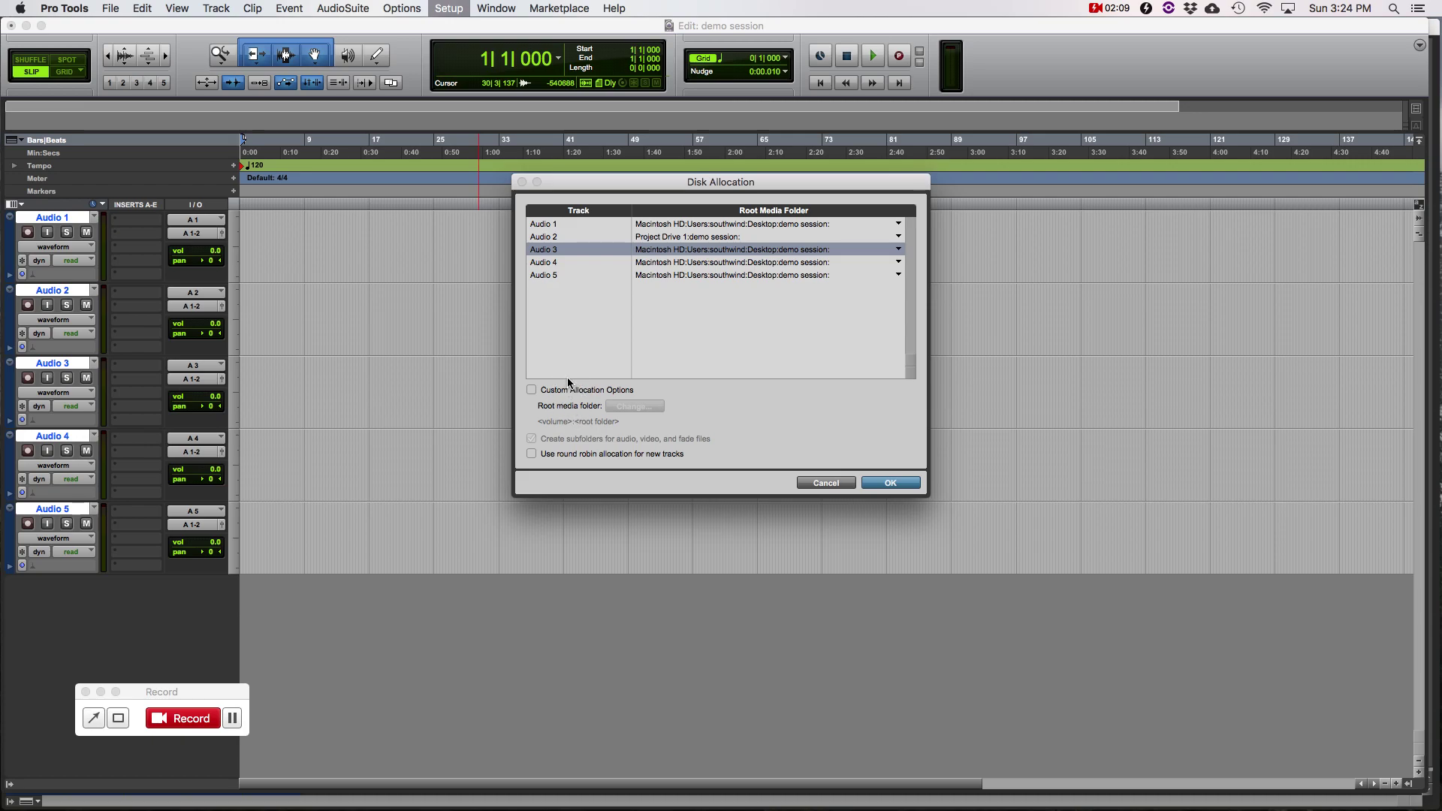
pyautogui.press('super+a')
pyautogui.click(713, 268)
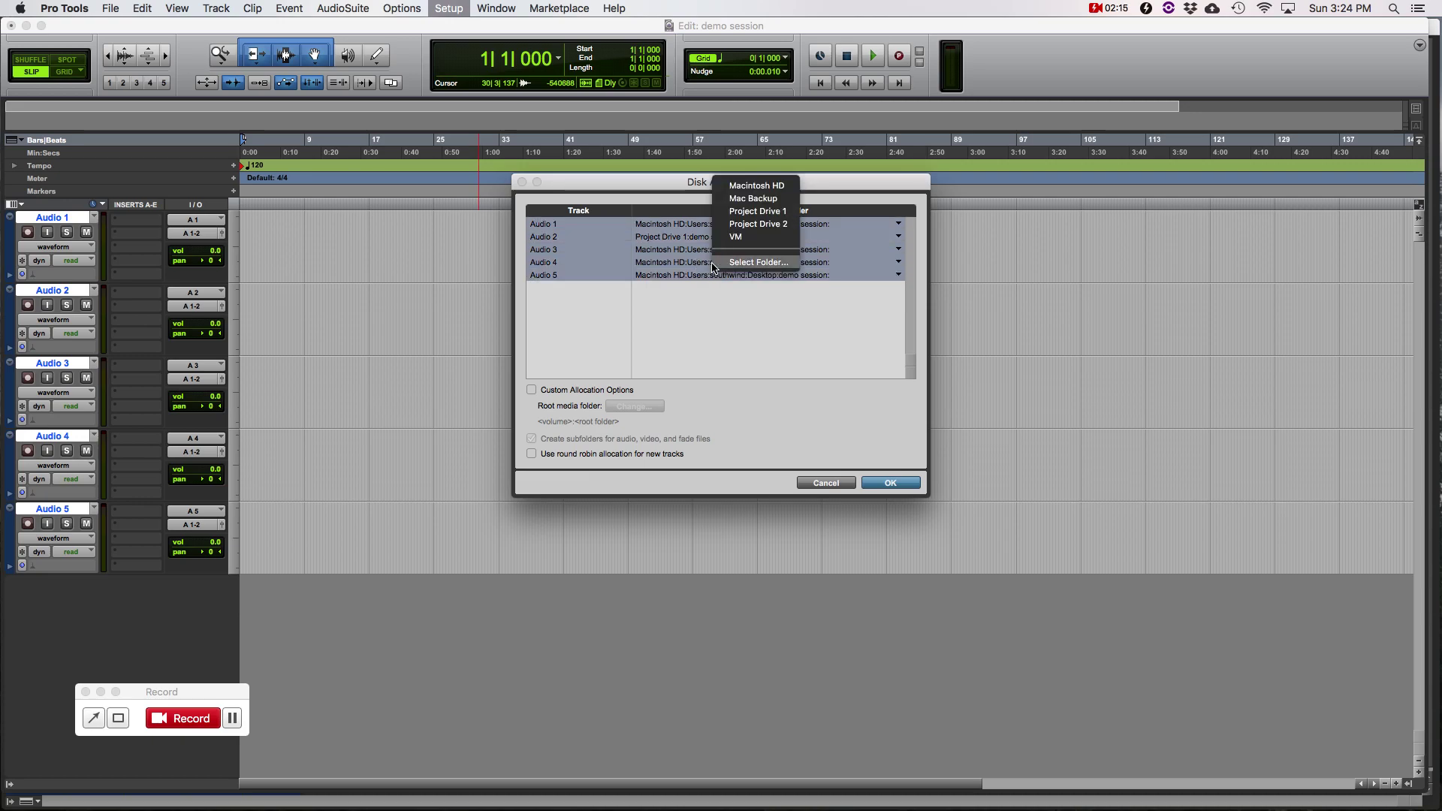
pyautogui.click(739, 263)
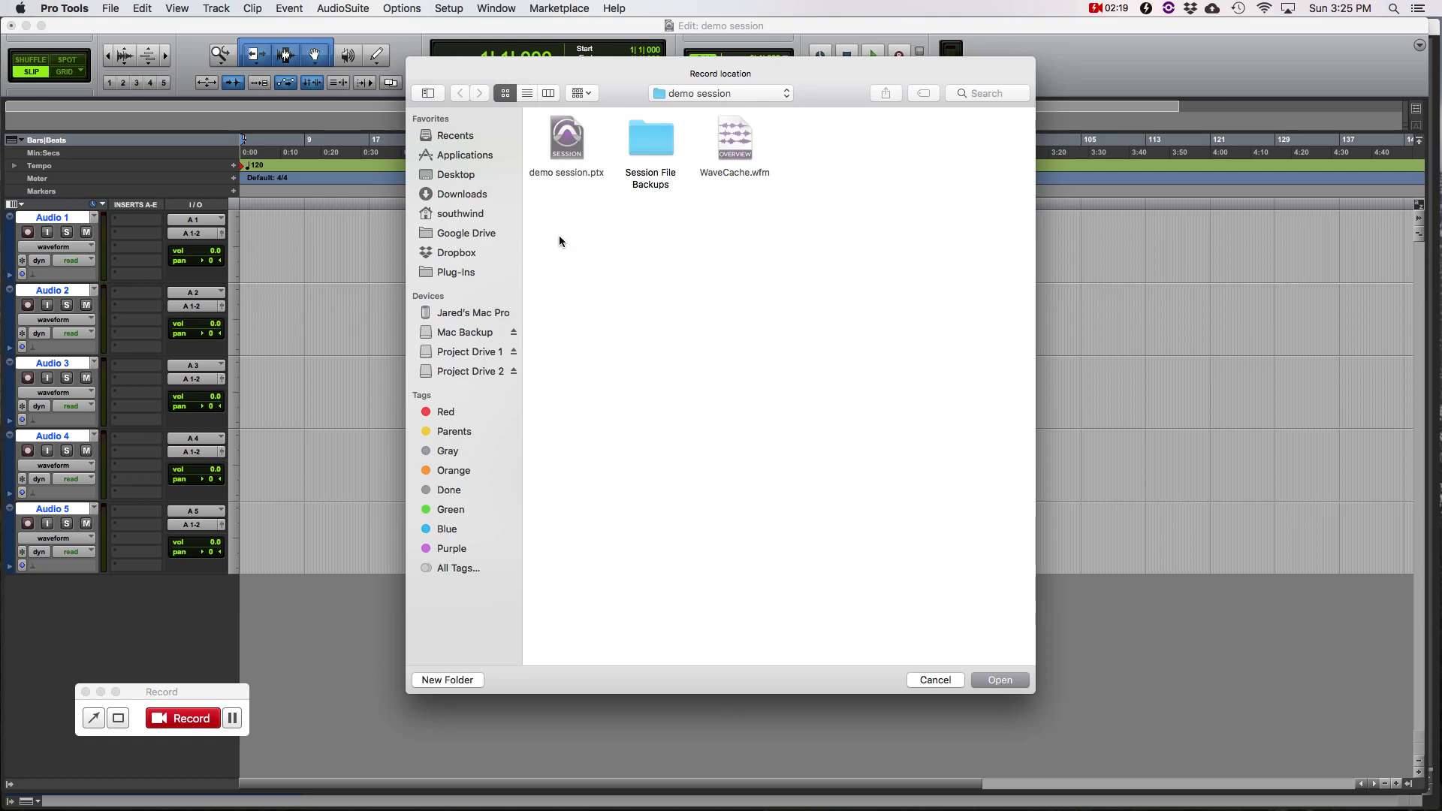
# Browse the Desktop's demo session folder and its Audio Files, Video Files and Bounced Files subfolders
pyautogui.click(458, 180)
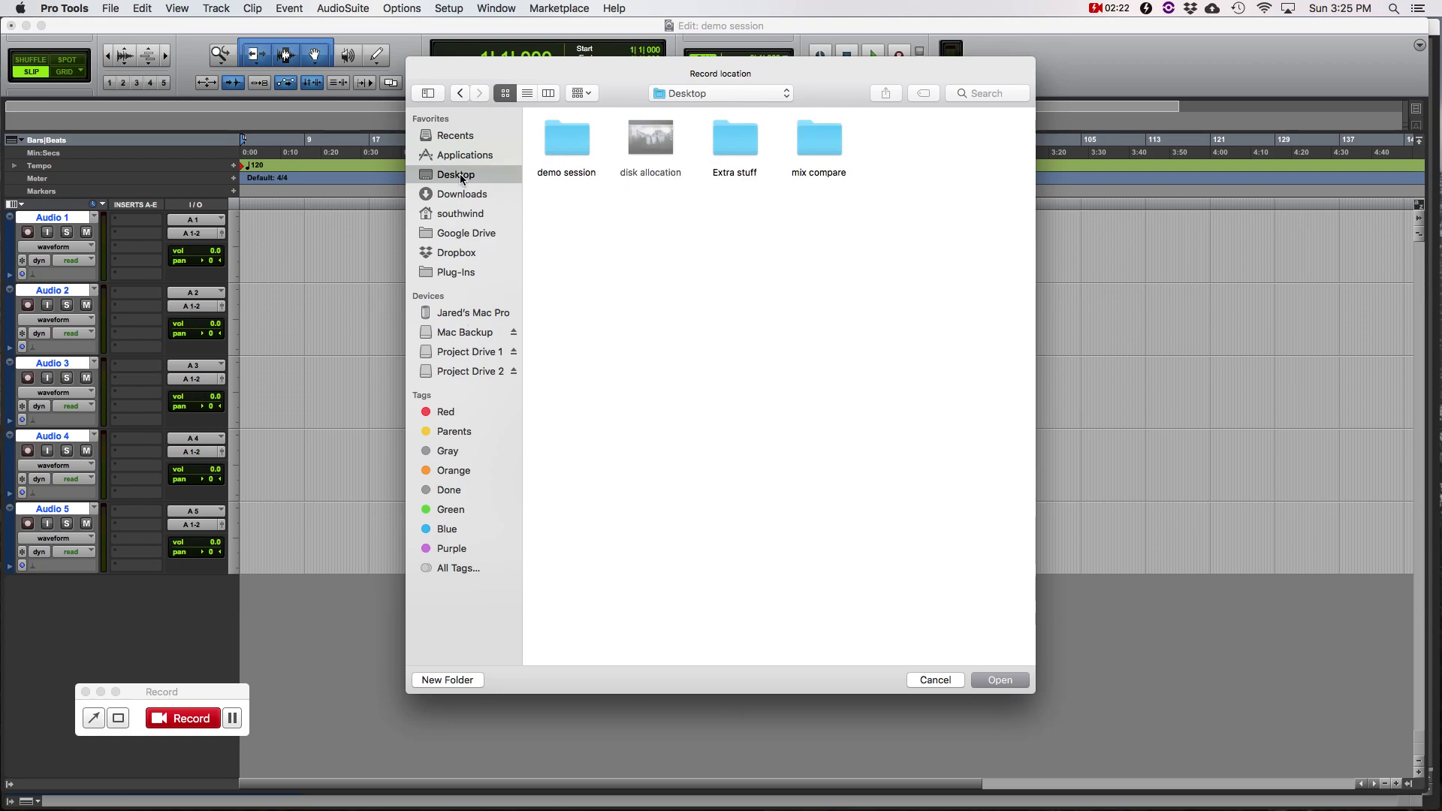
pyautogui.click(562, 145)
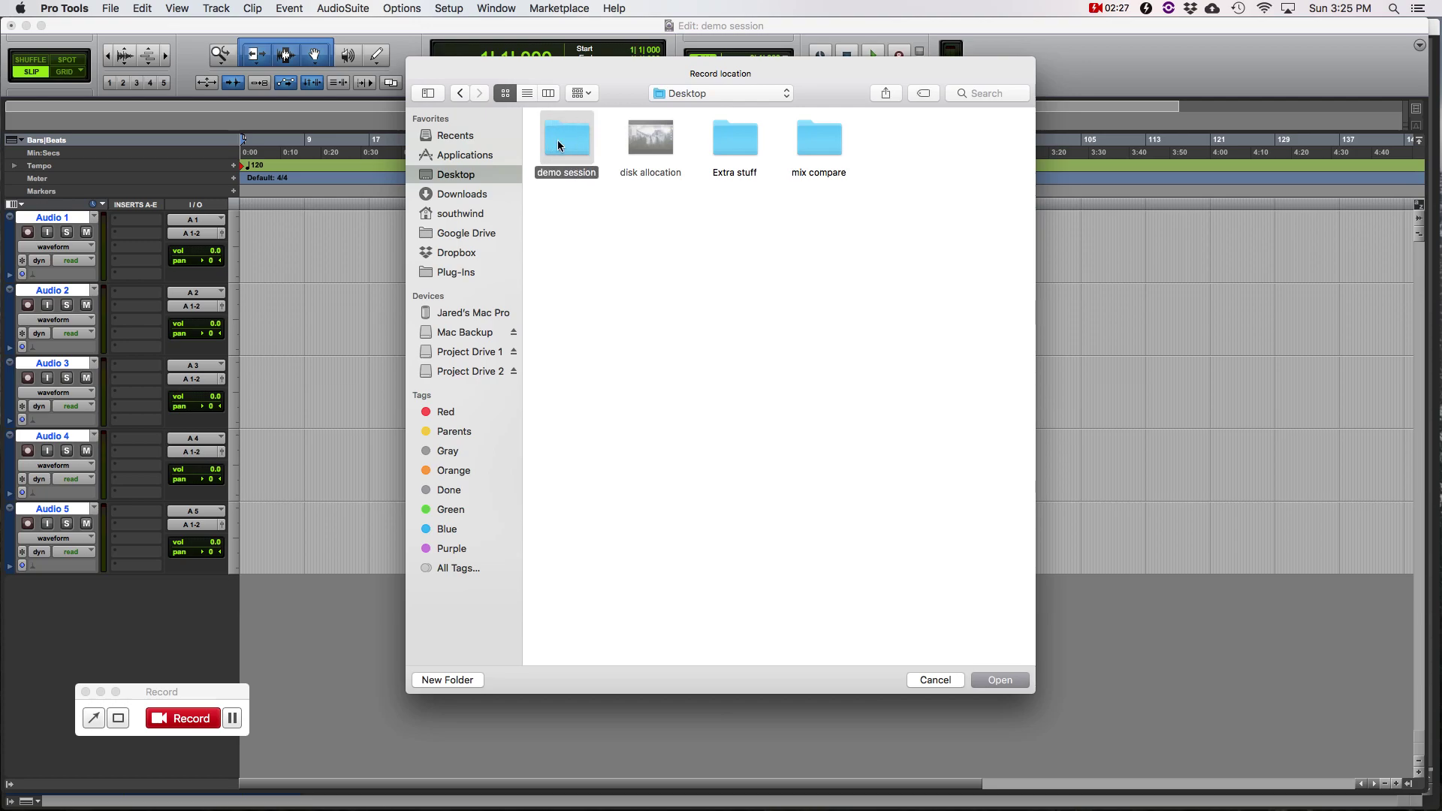
pyautogui.doubleClick(562, 147)
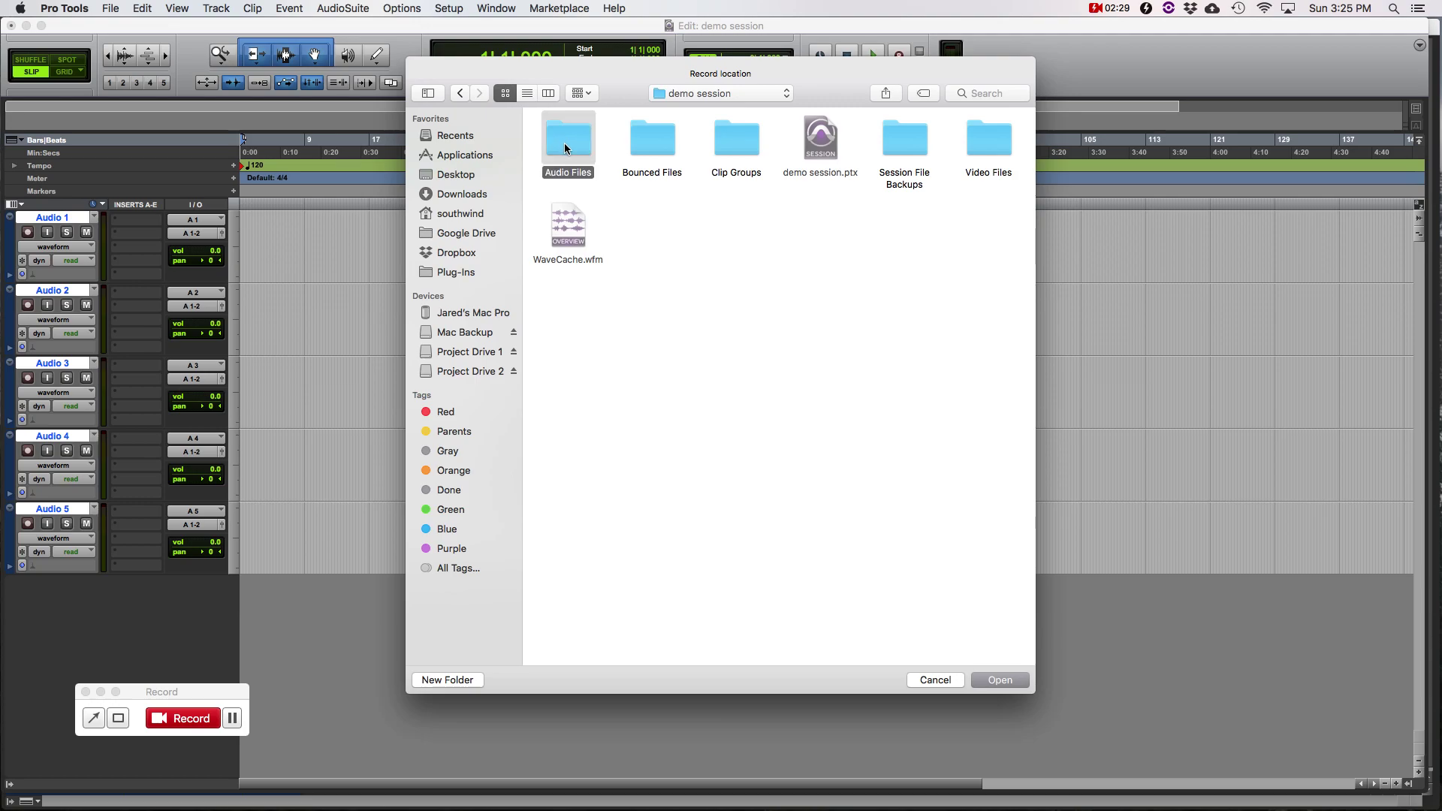
pyautogui.doubleClick(566, 145)
pyautogui.click(464, 93)
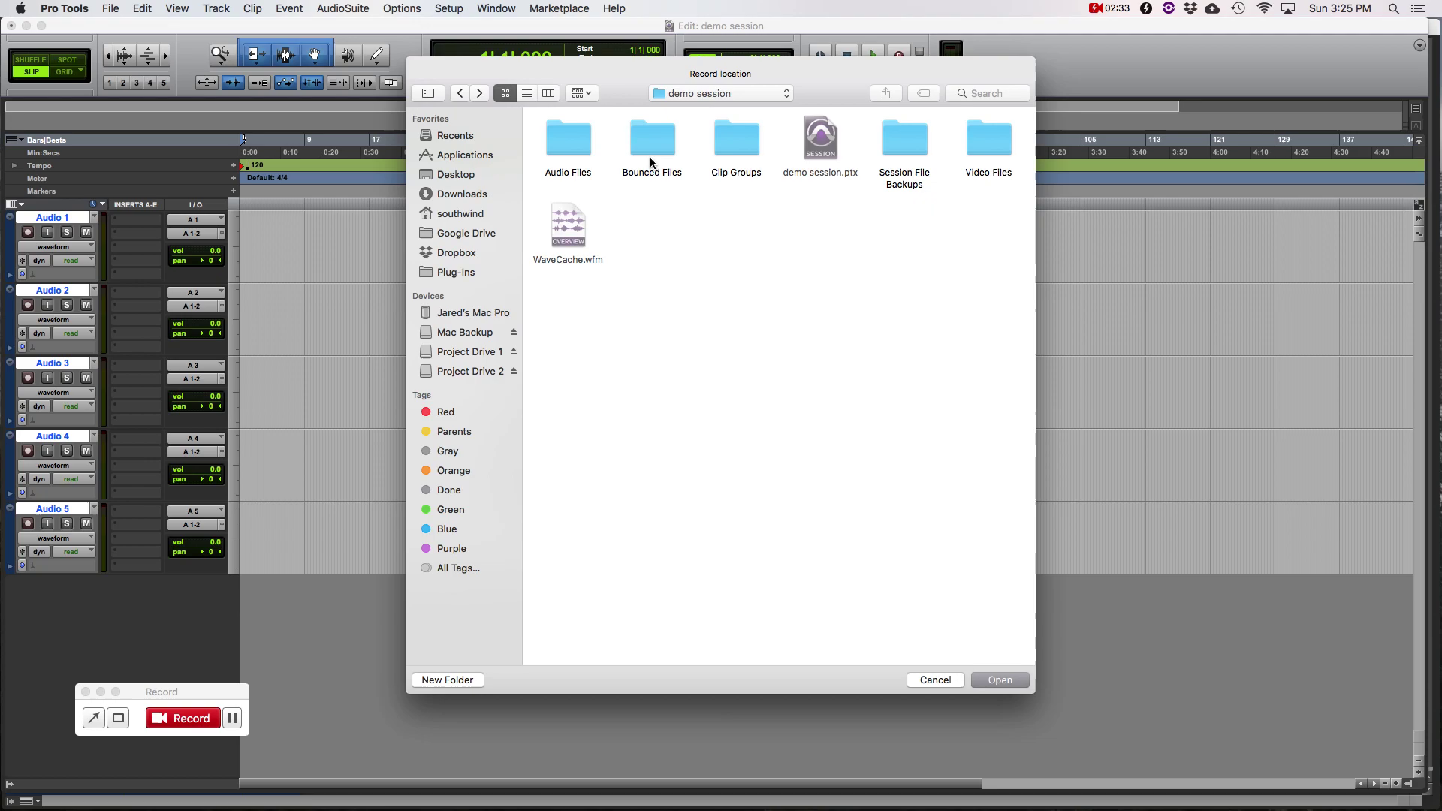
pyautogui.click(564, 145)
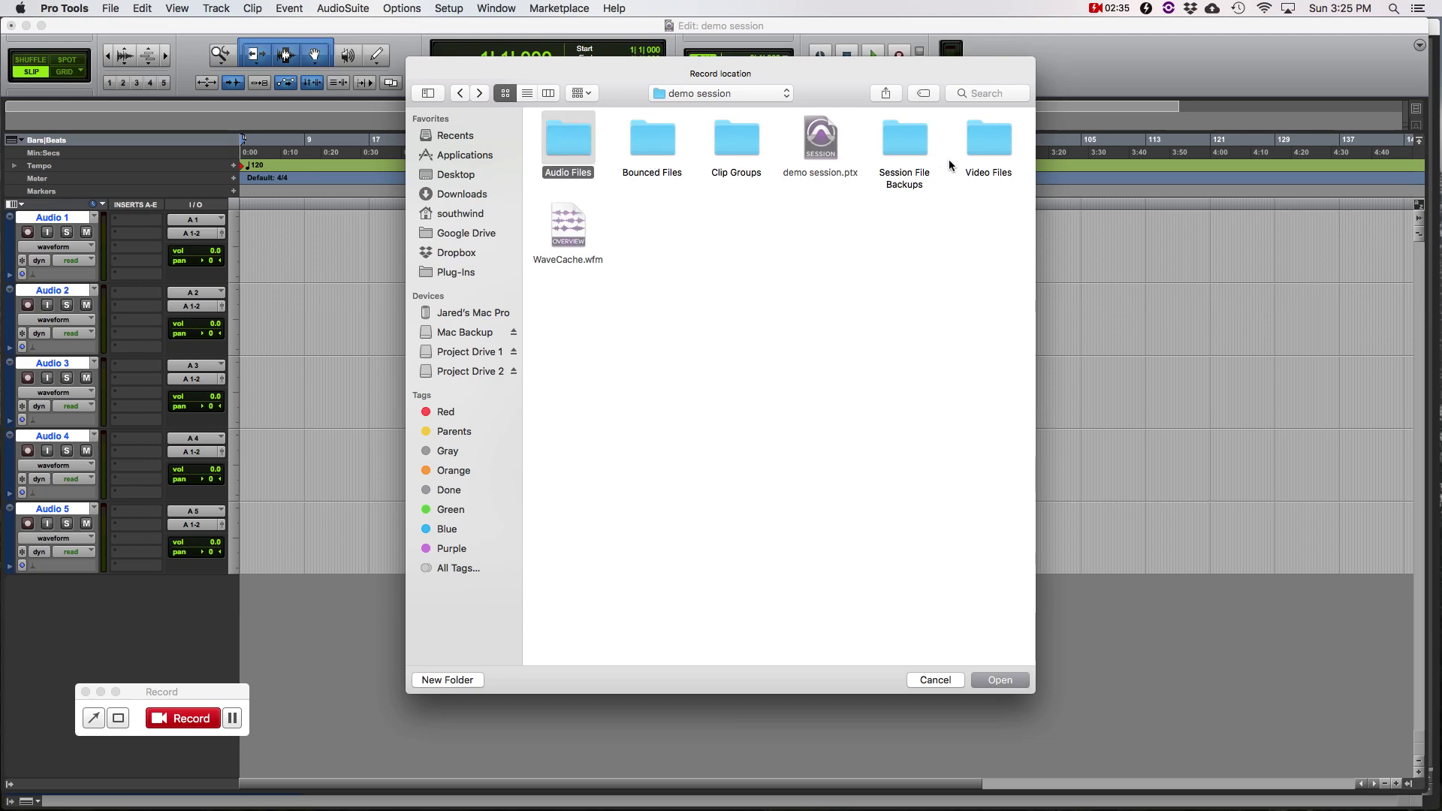
pyautogui.click(987, 154)
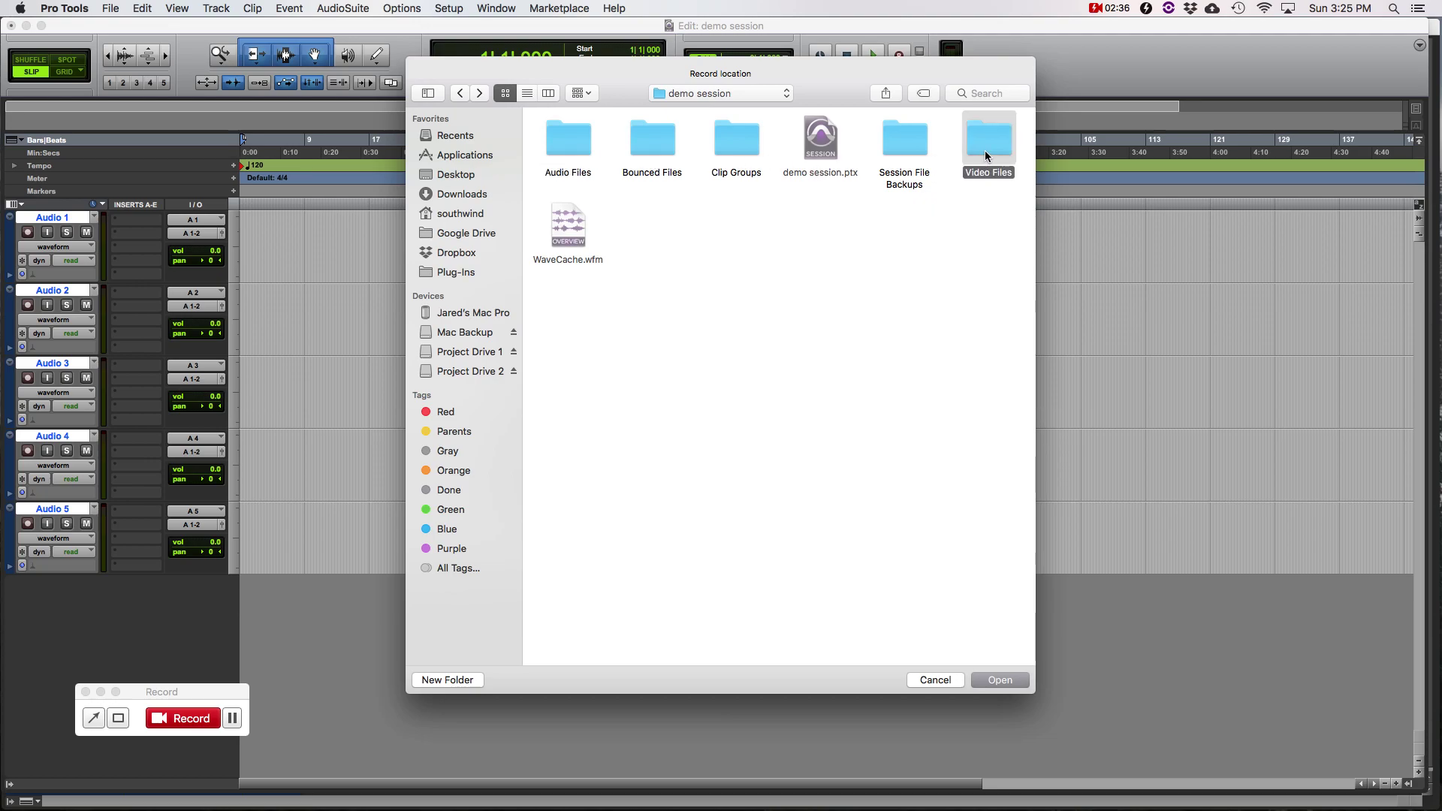
pyautogui.click(640, 140)
# Set the Desktop demo session folder as every track's record location and confirm the allocation
pyautogui.click(703, 94)
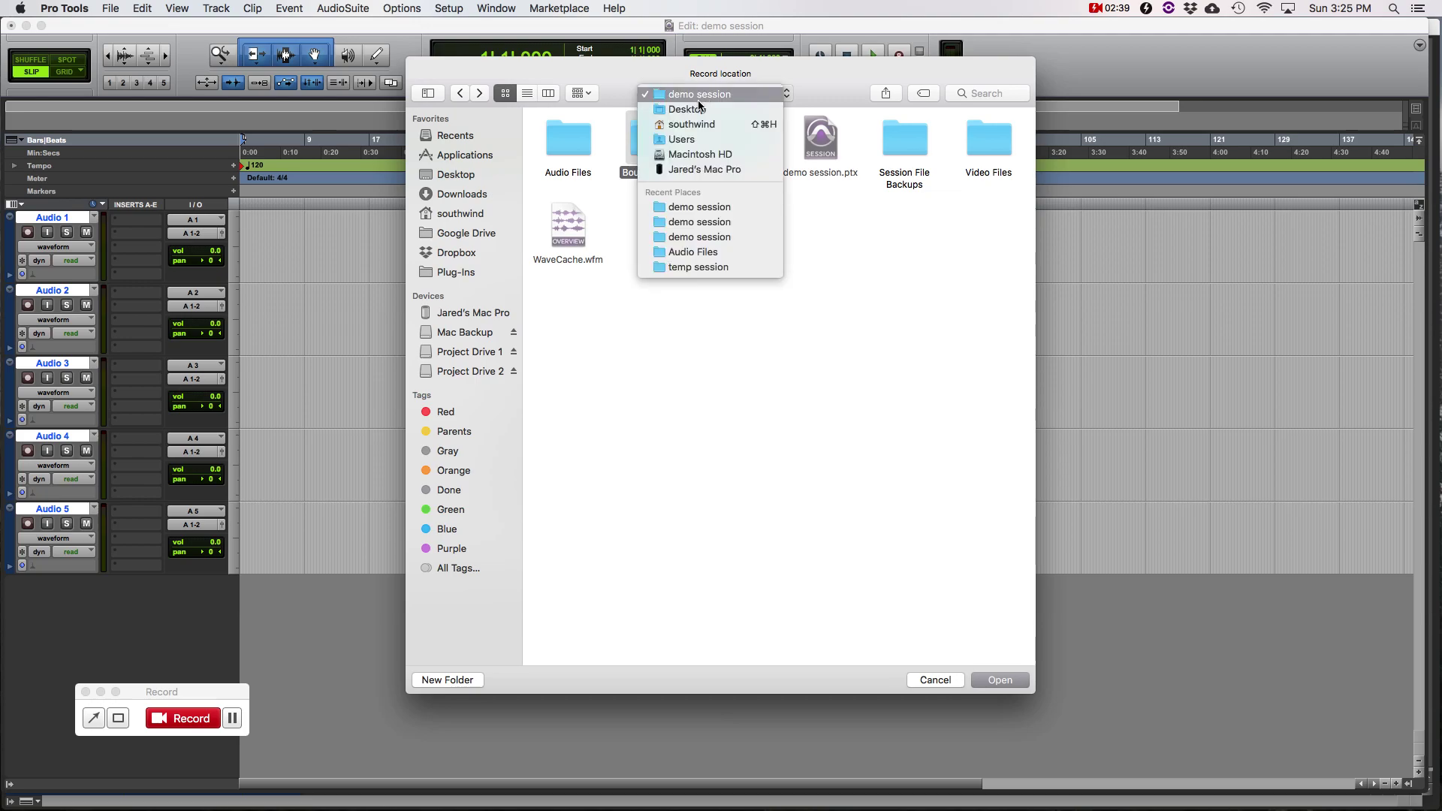
pyautogui.click(687, 109)
pyautogui.click(565, 148)
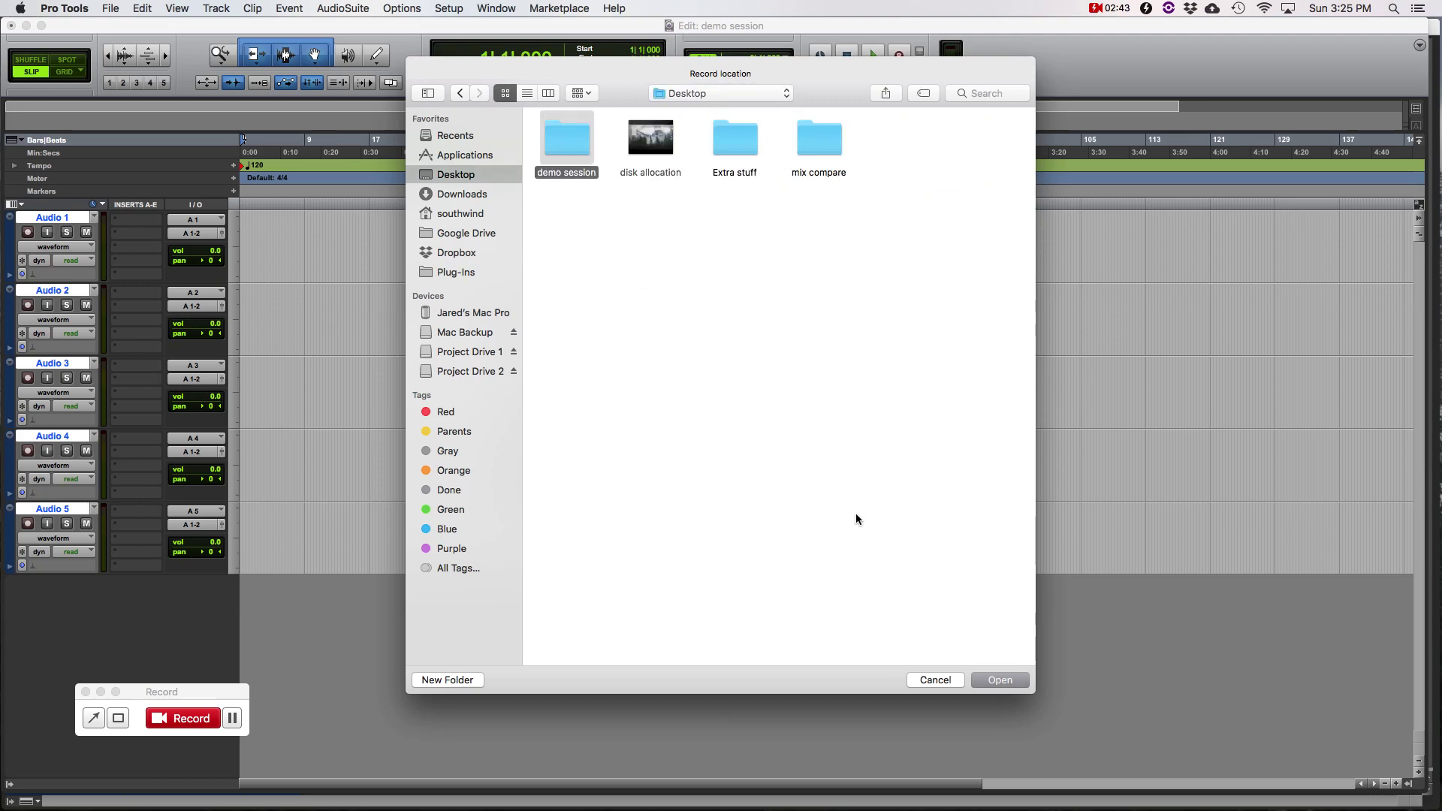
pyautogui.click(999, 681)
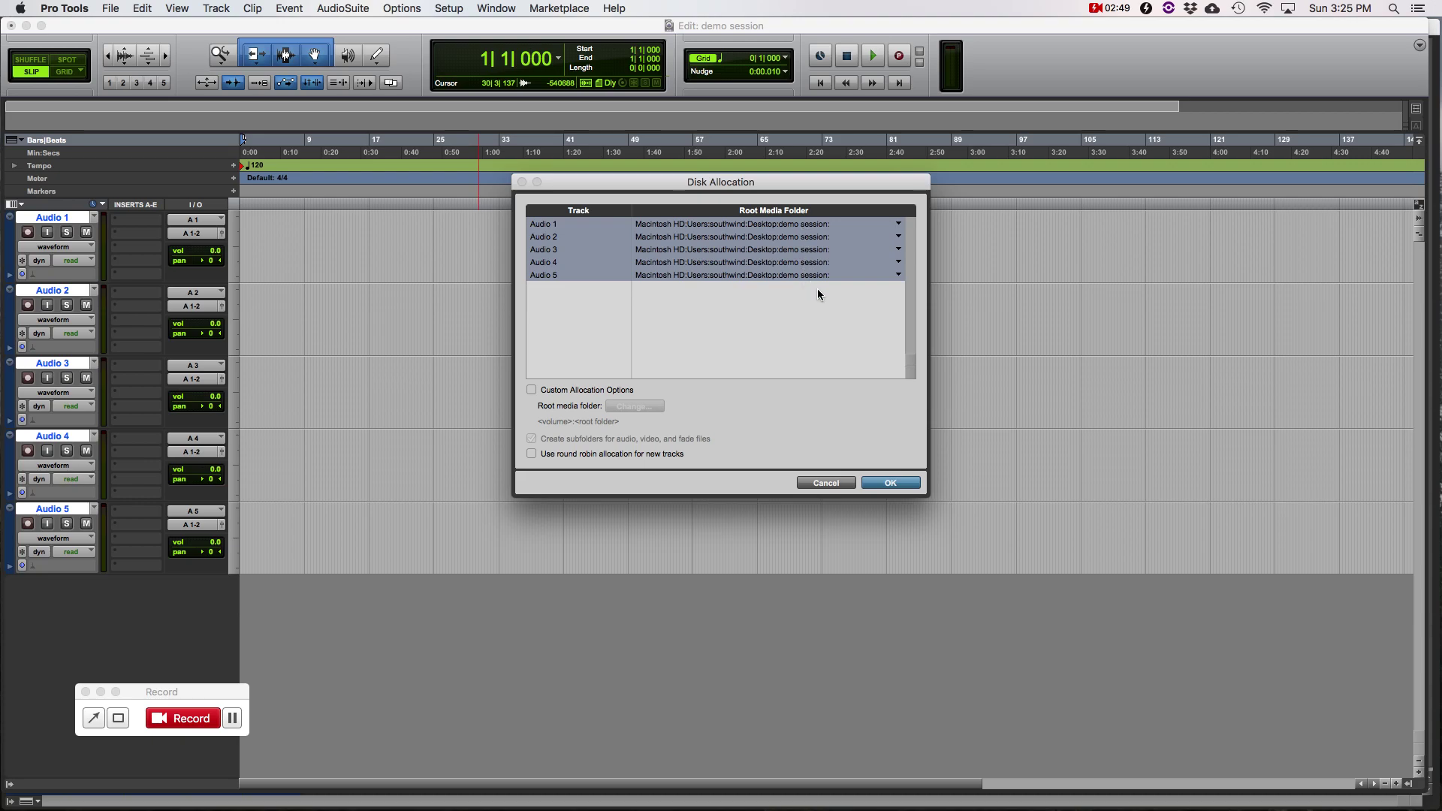
pyautogui.click(890, 484)
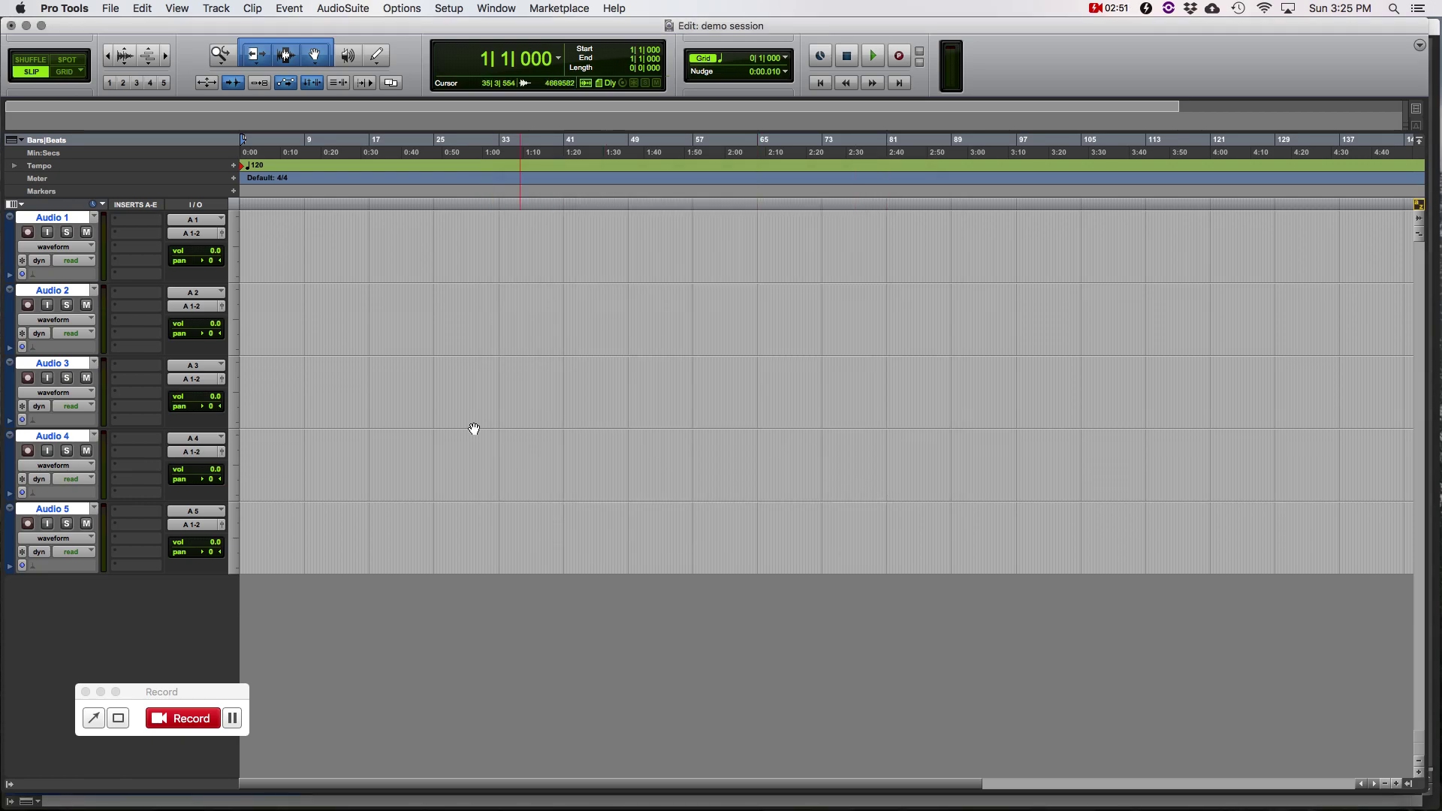
pyautogui.click(204, 293)
# Set Audio 2's input to A 1, record-arm it, and record a short take
pyautogui.click(264, 297)
pyautogui.click(30, 306)
pyautogui.click(286, 300)
pyautogui.press('super+space')
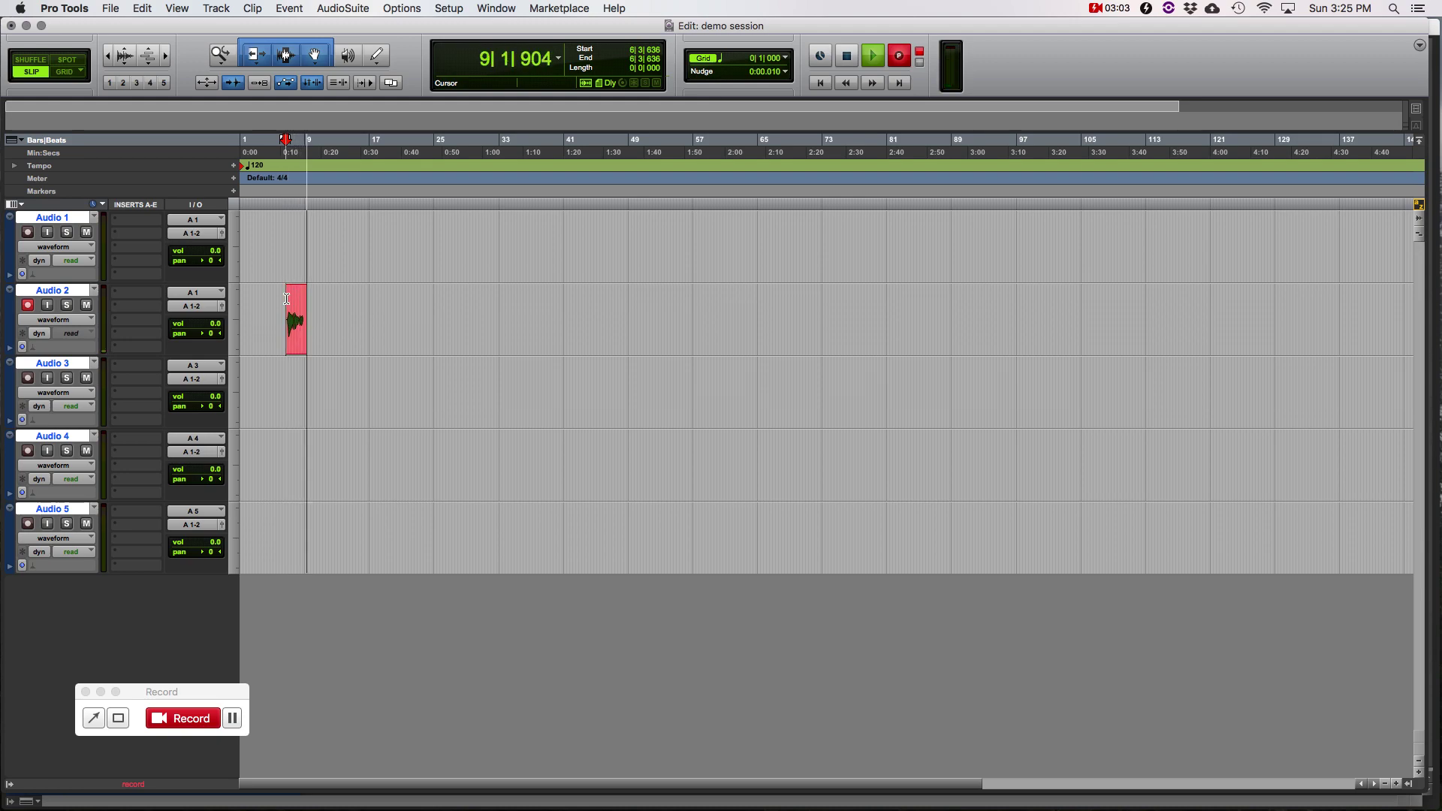
pyautogui.press('space')
# Rename the new clip to 'Audio 2' and hide Pro Tools to show the desktop
pyautogui.press('super+bracketright')
pyautogui.press('super+bracketright')
pyautogui.press('super+bracketright')
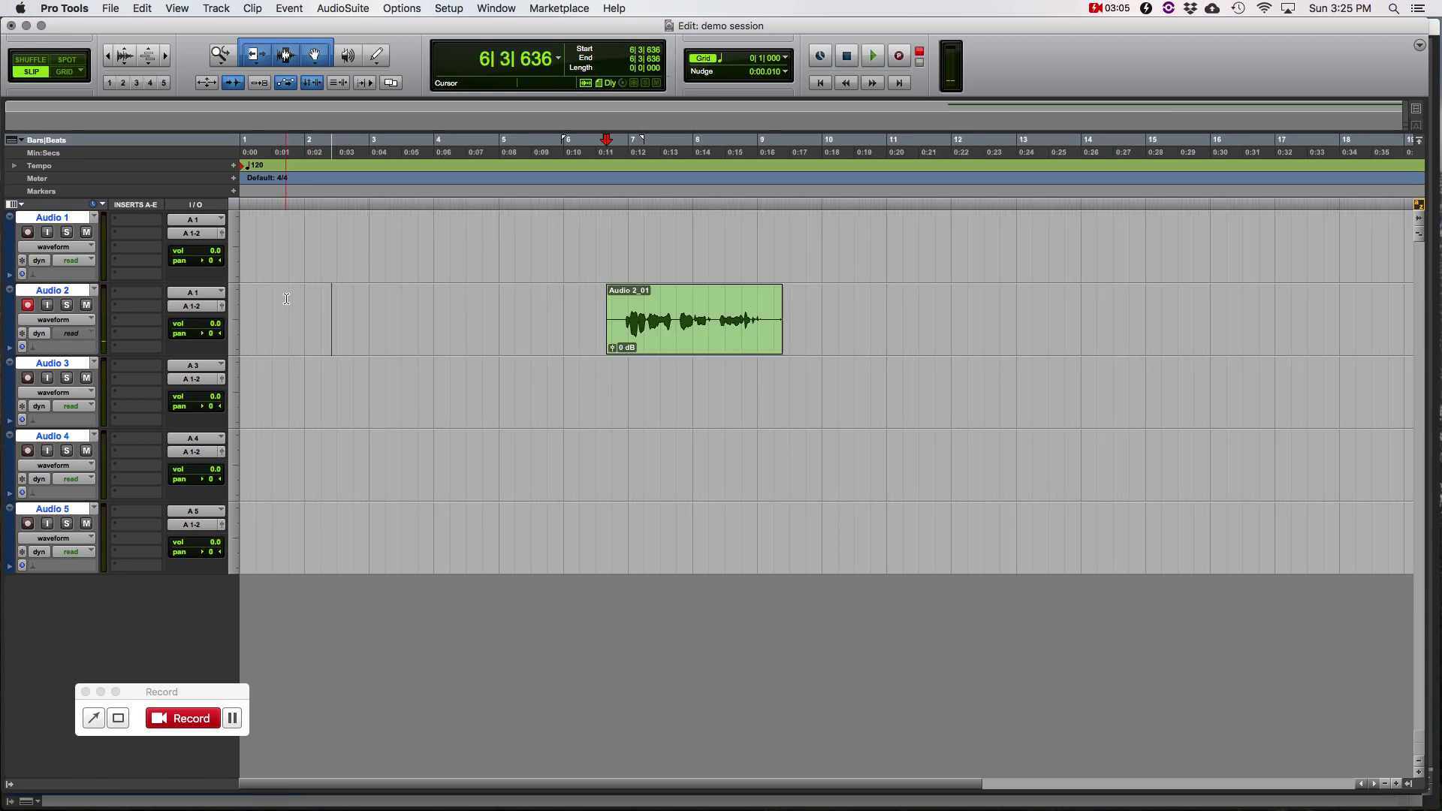
pyautogui.press('super+bracketright')
pyautogui.press('super+bracketleft')
pyautogui.doubleClick(677, 328)
pyautogui.press('Right')
pyautogui.press('BackSpace')
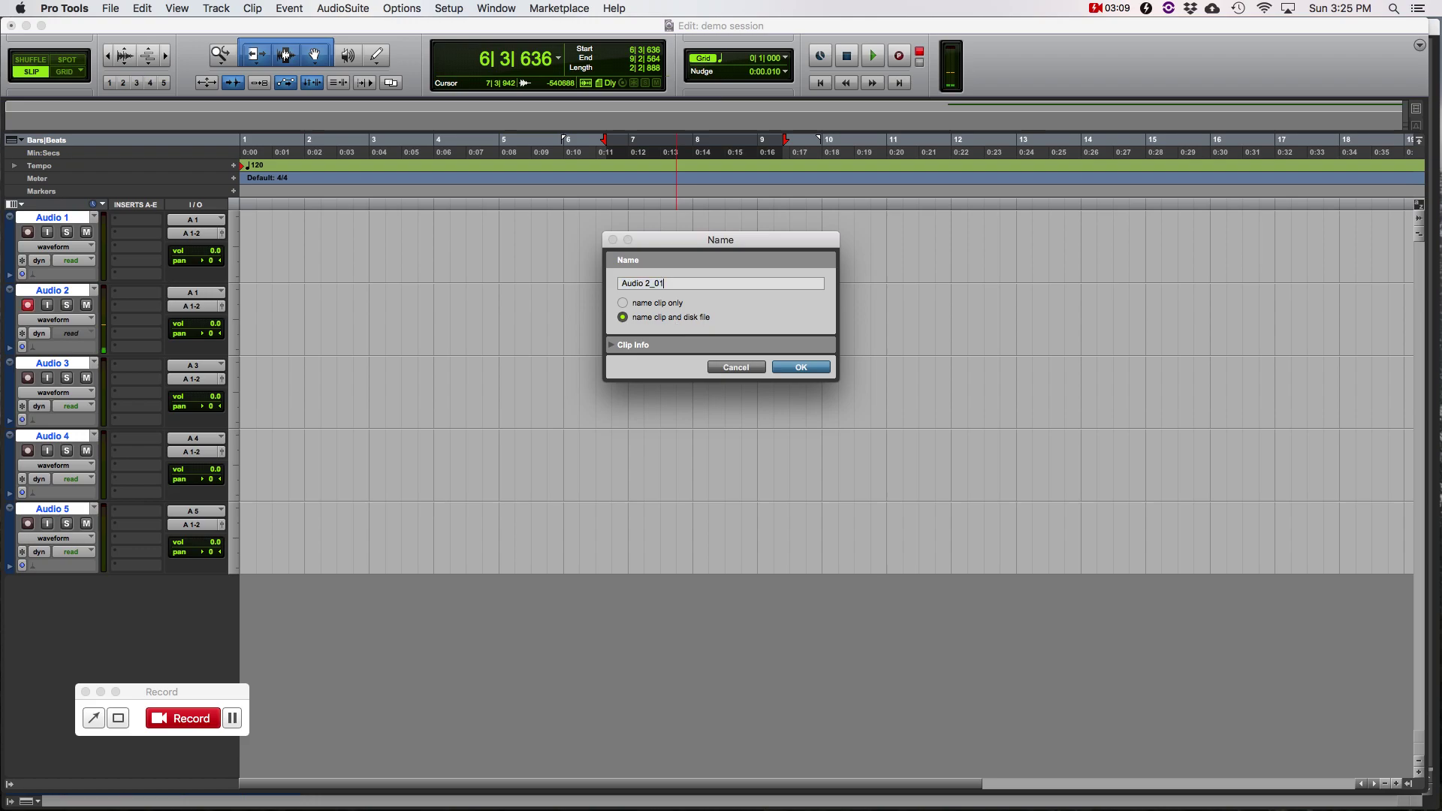
pyautogui.press('Return')
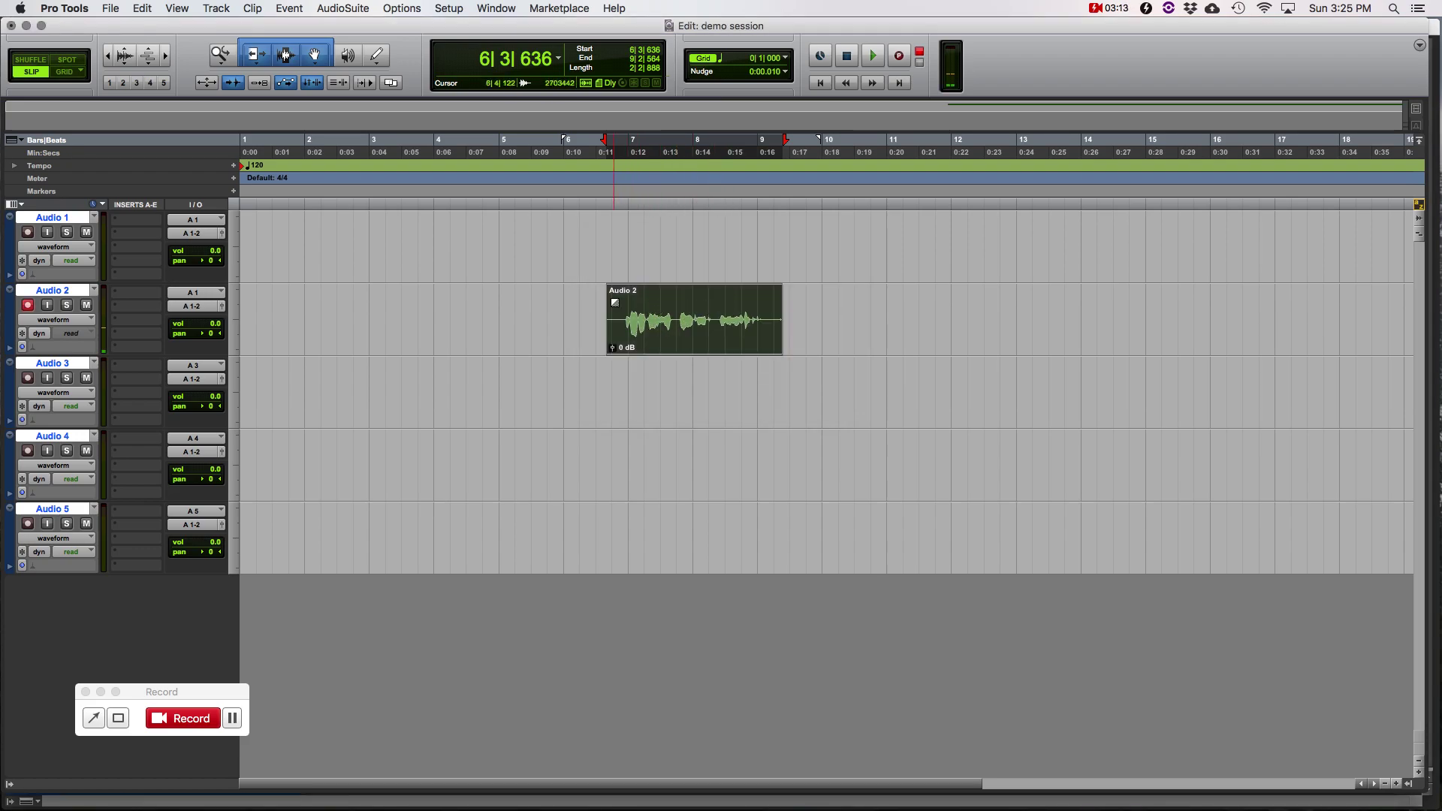
pyautogui.press('F11')
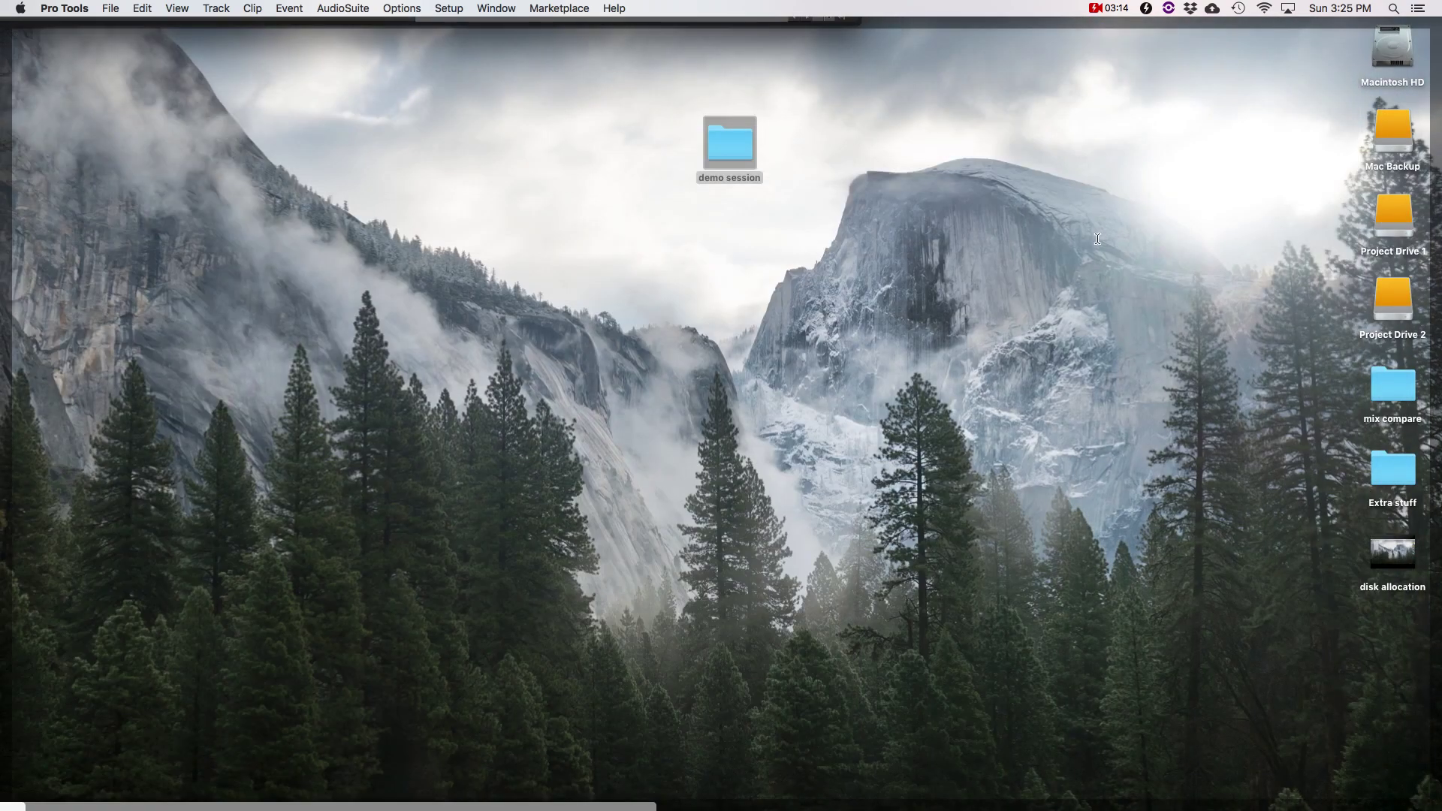
# Check that Audio 2.wav sits in demo session's Audio Files folder, then hide Finder
pyautogui.doubleClick(733, 142)
pyautogui.click(610, 220)
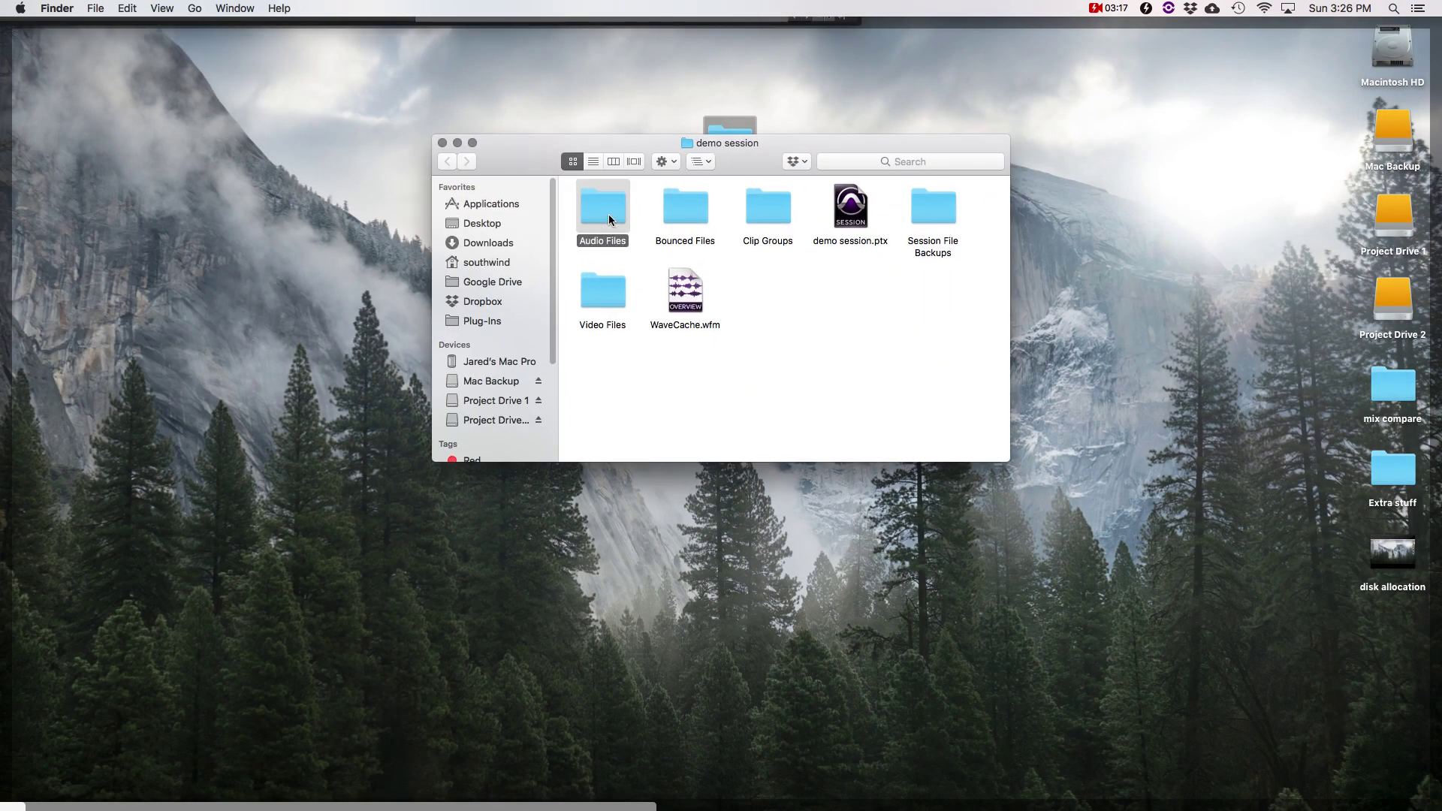
pyautogui.doubleClick(609, 220)
pyautogui.moveTo(696, 298); pyautogui.dragTo(542, 179)
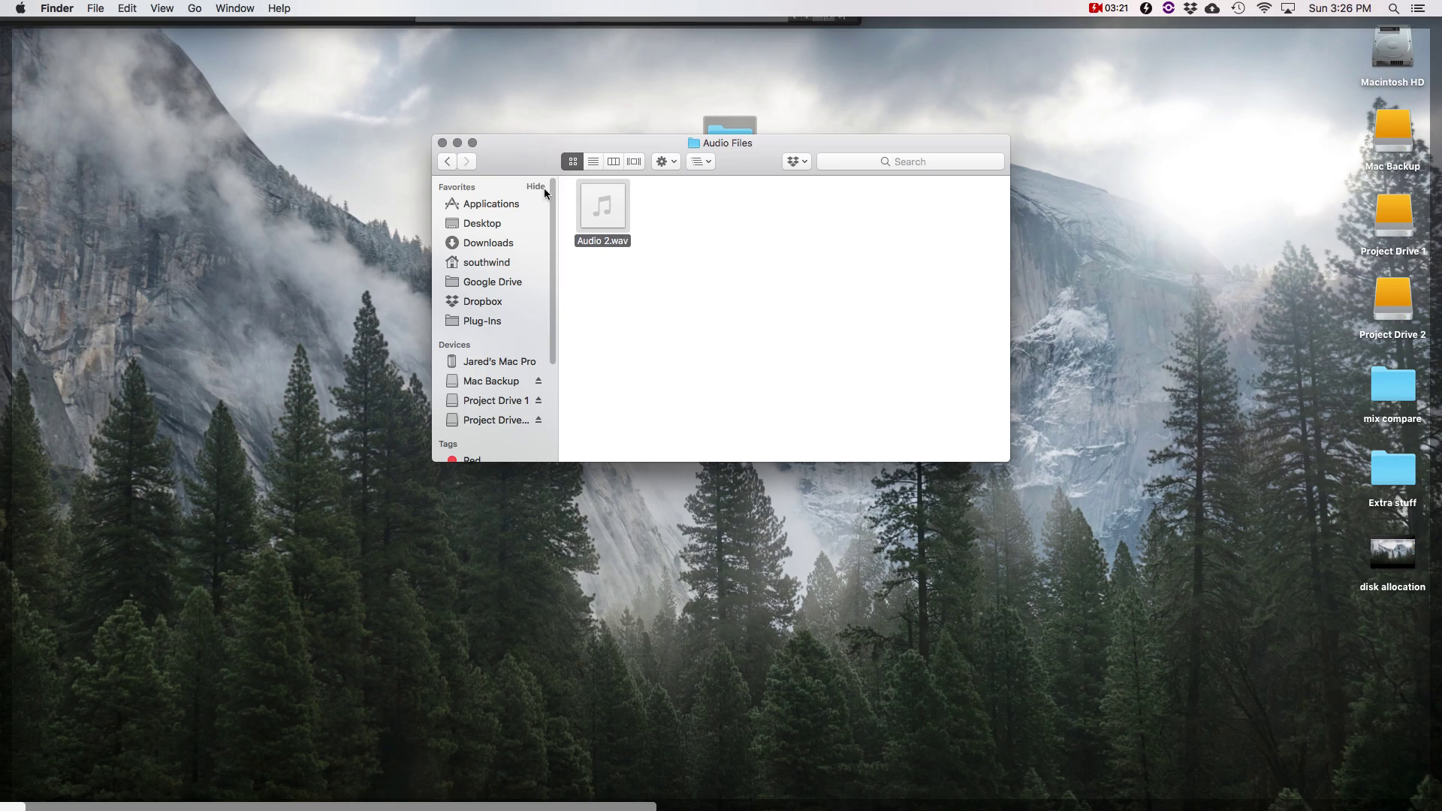
pyautogui.click(448, 163)
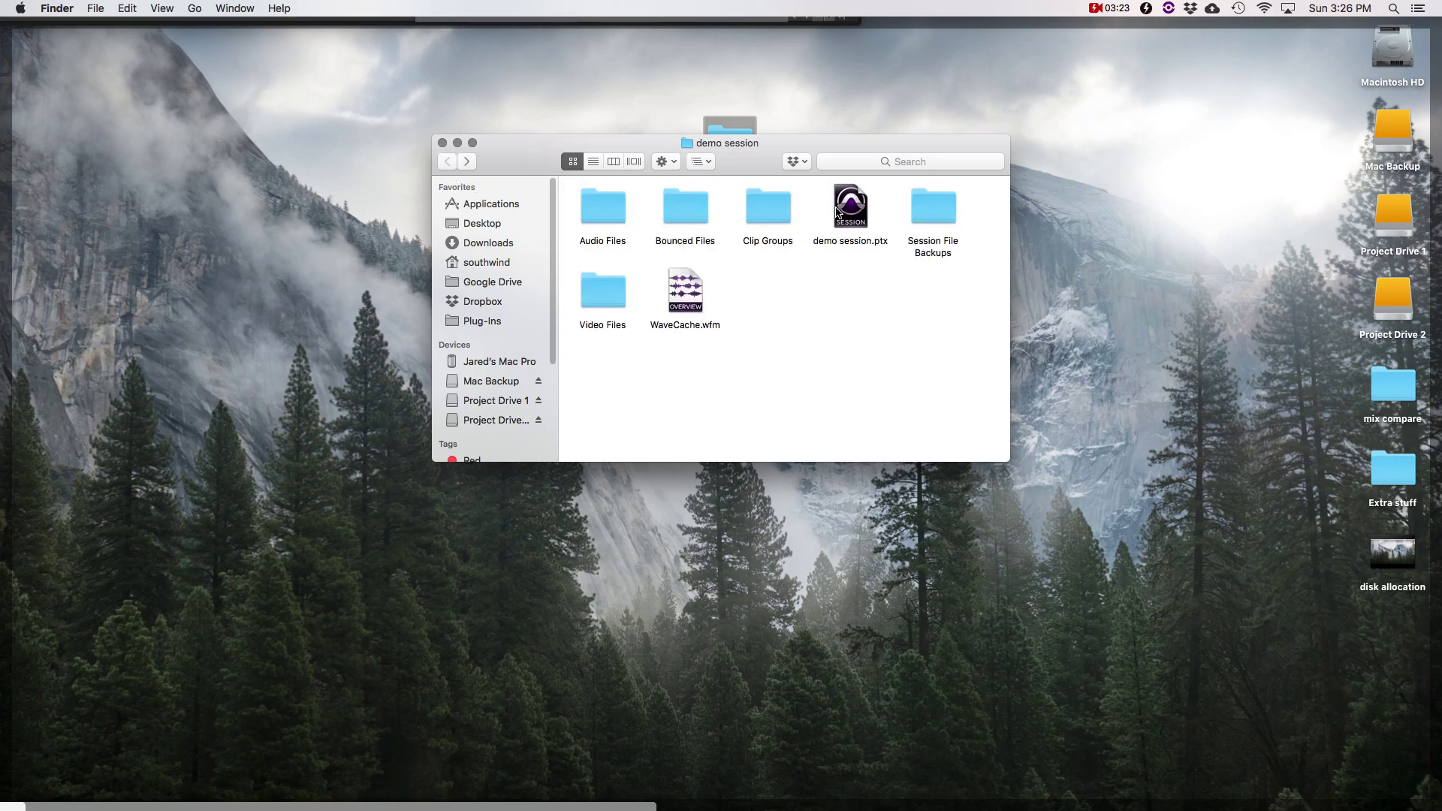
pyautogui.click(771, 298)
pyautogui.press('super+h')
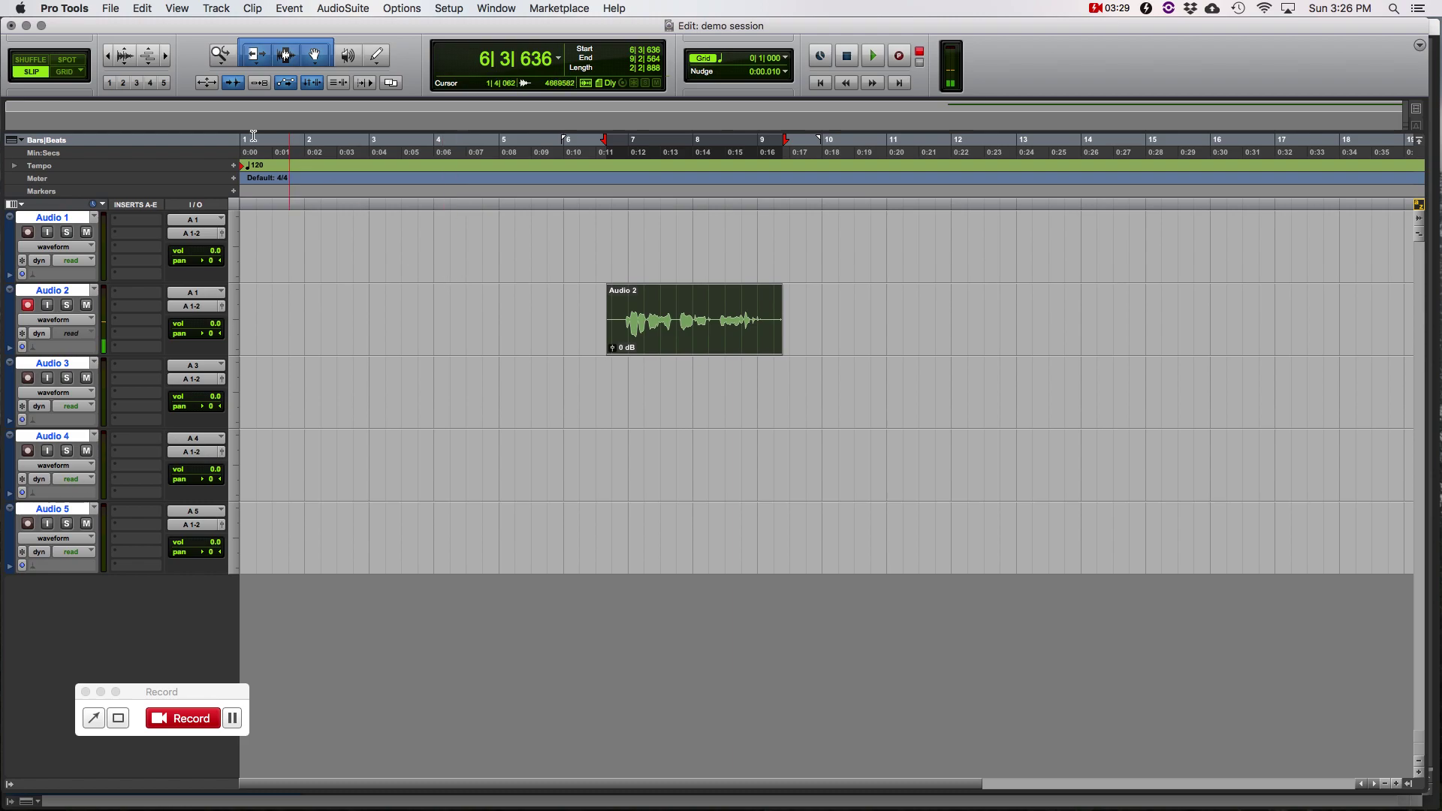
# Save demo session from the File menu, then close the session with Shift+Cmd+W
pyautogui.click(117, 9)
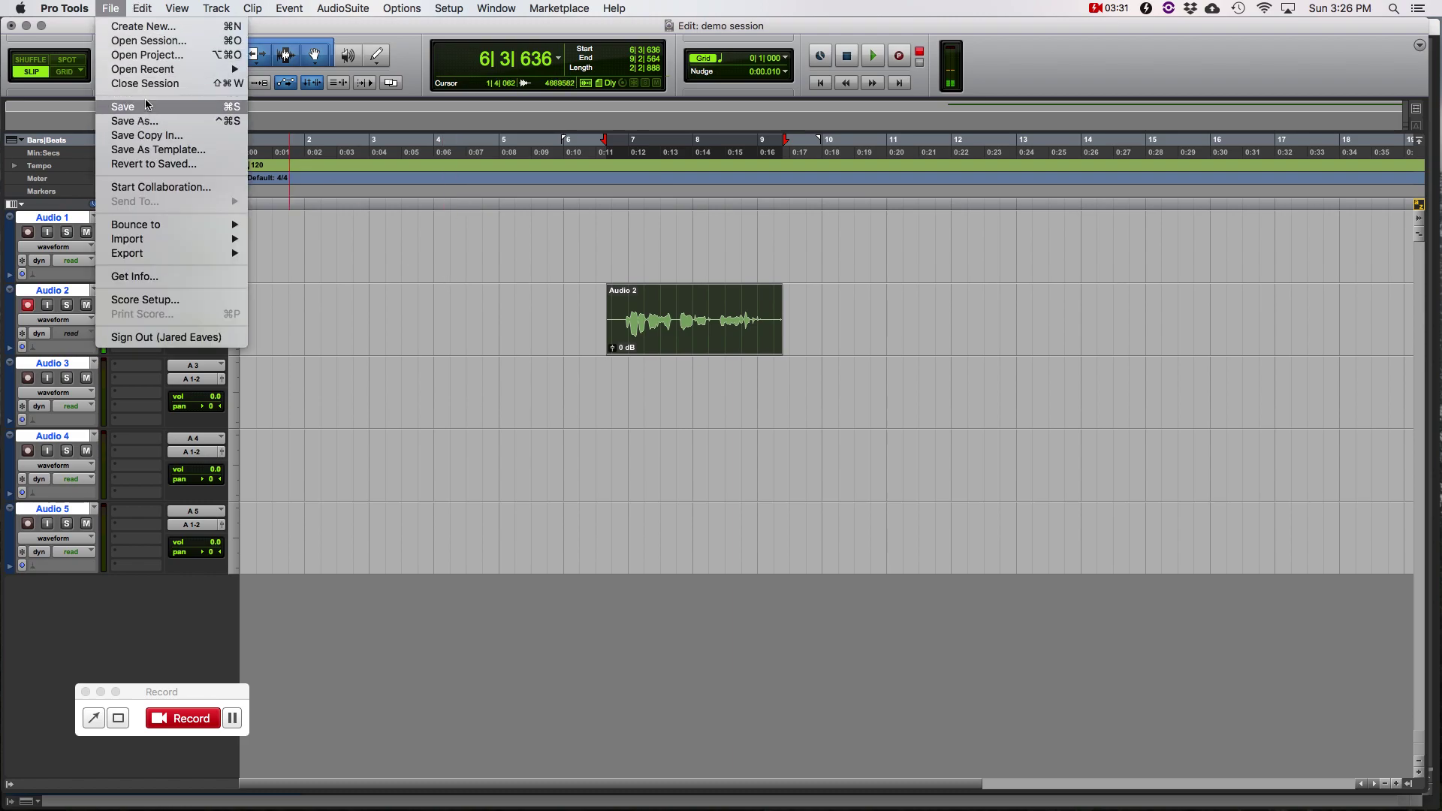
pyautogui.click(146, 107)
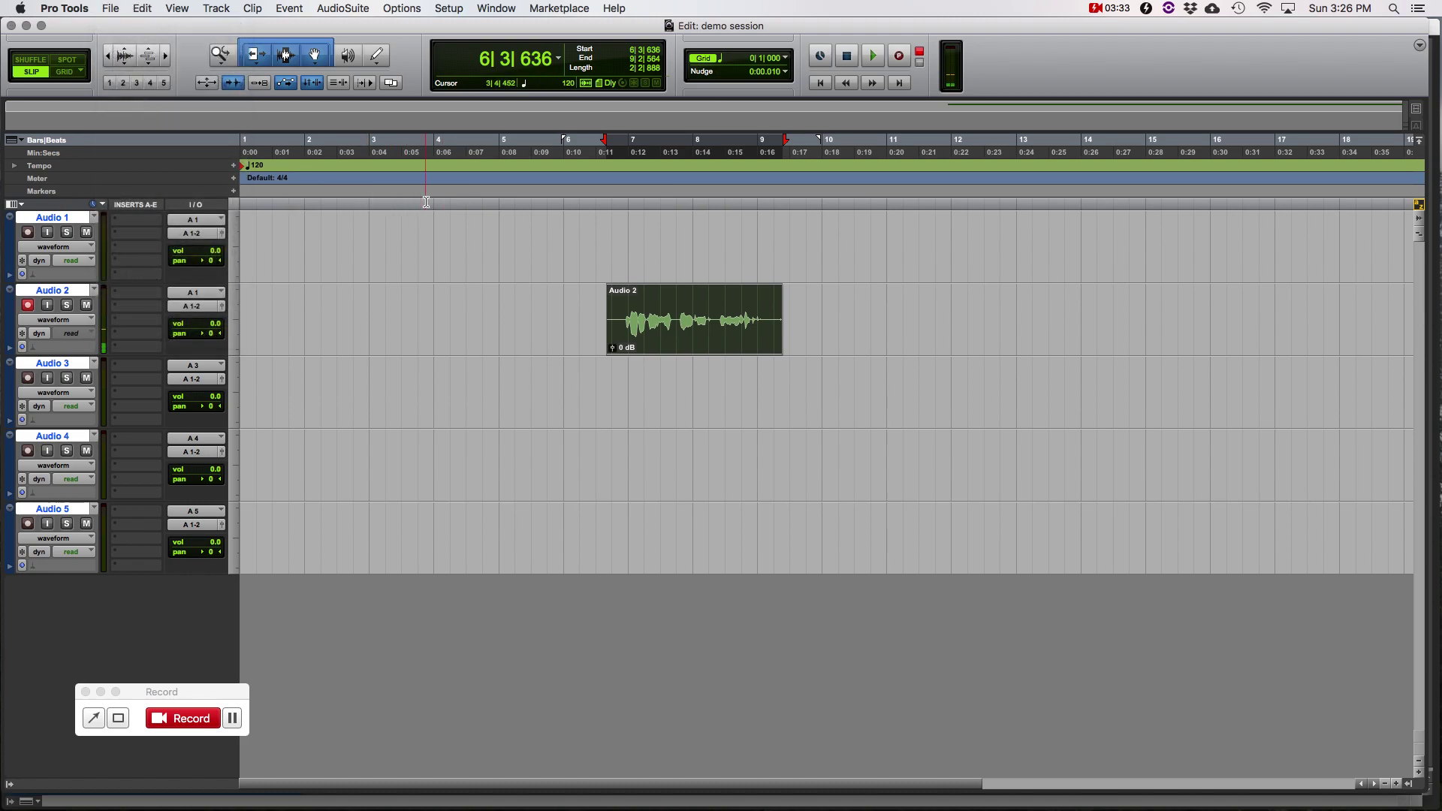
pyautogui.press('super+shift+w')
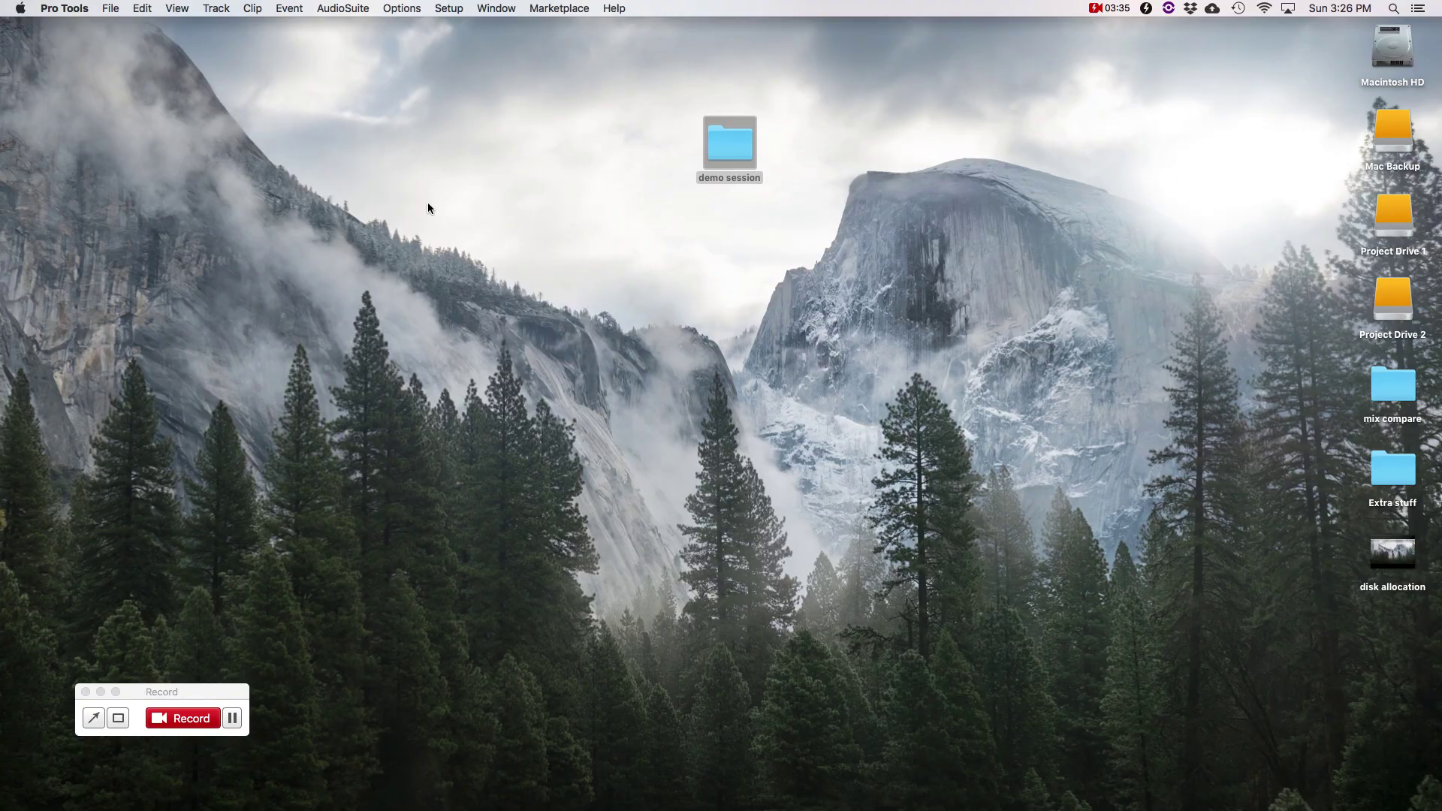
# Open Project Drive 1, delete its old demo session folder, and empty the Trash
pyautogui.click(728, 147)
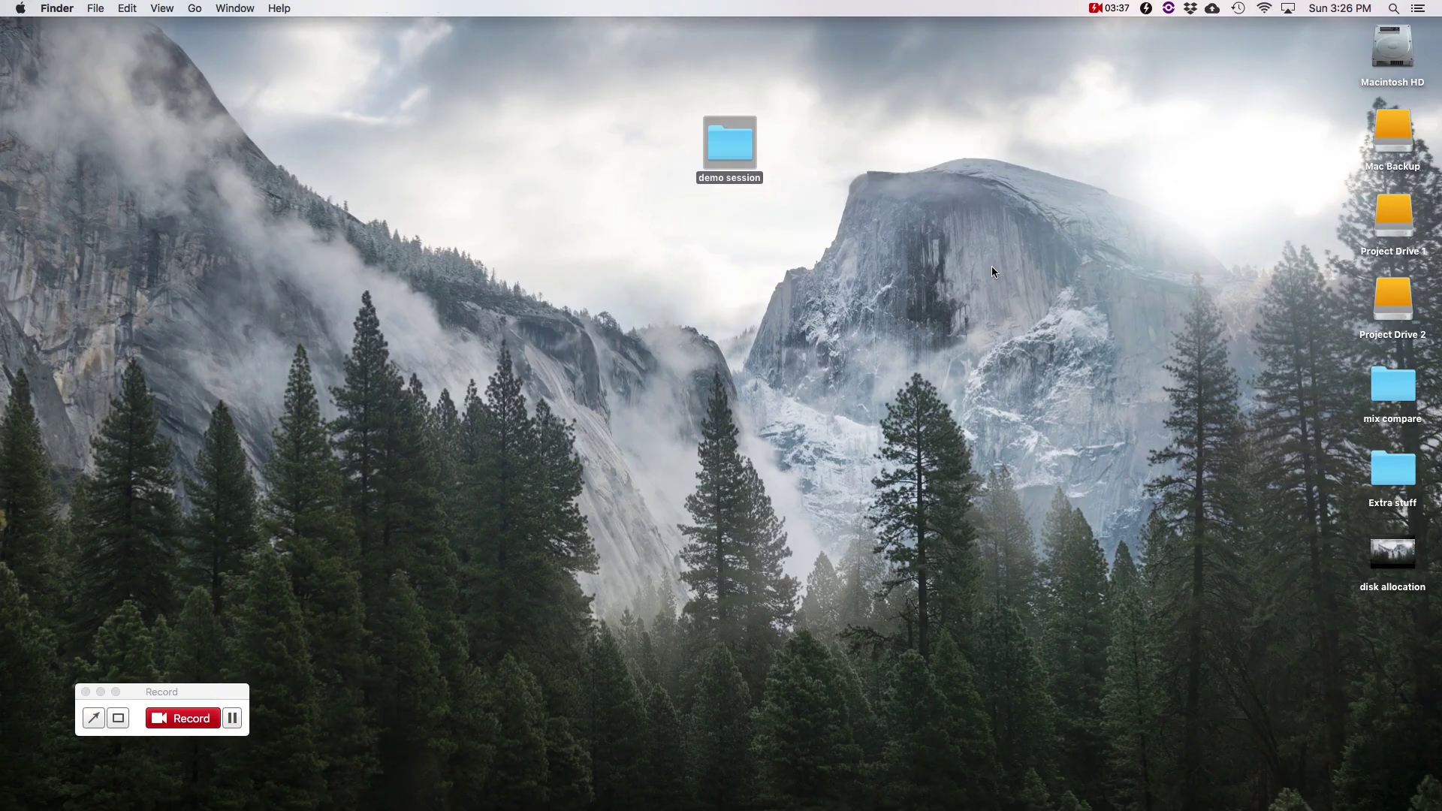
pyautogui.click(1389, 210)
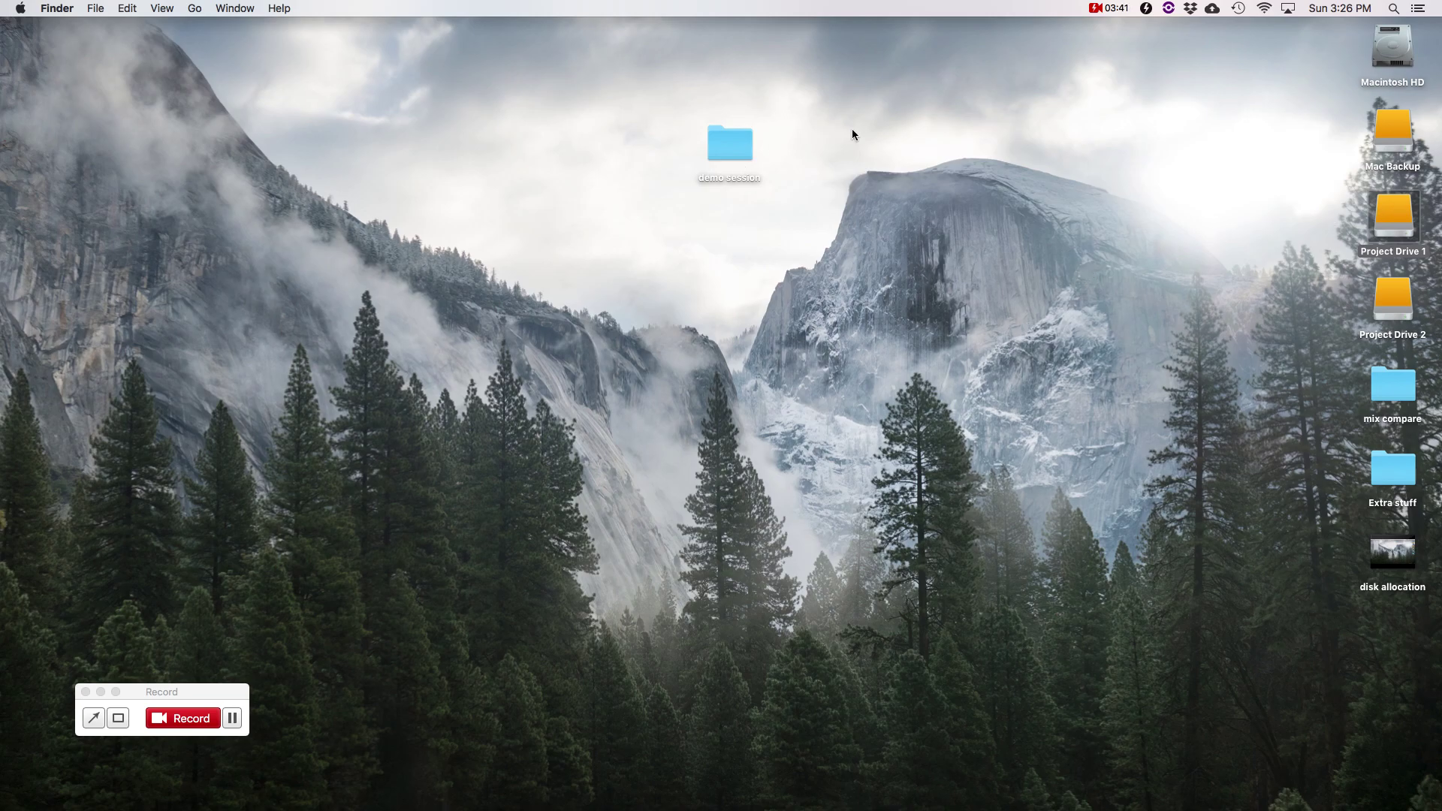
pyautogui.click(1405, 216)
pyautogui.doubleClick(1404, 218)
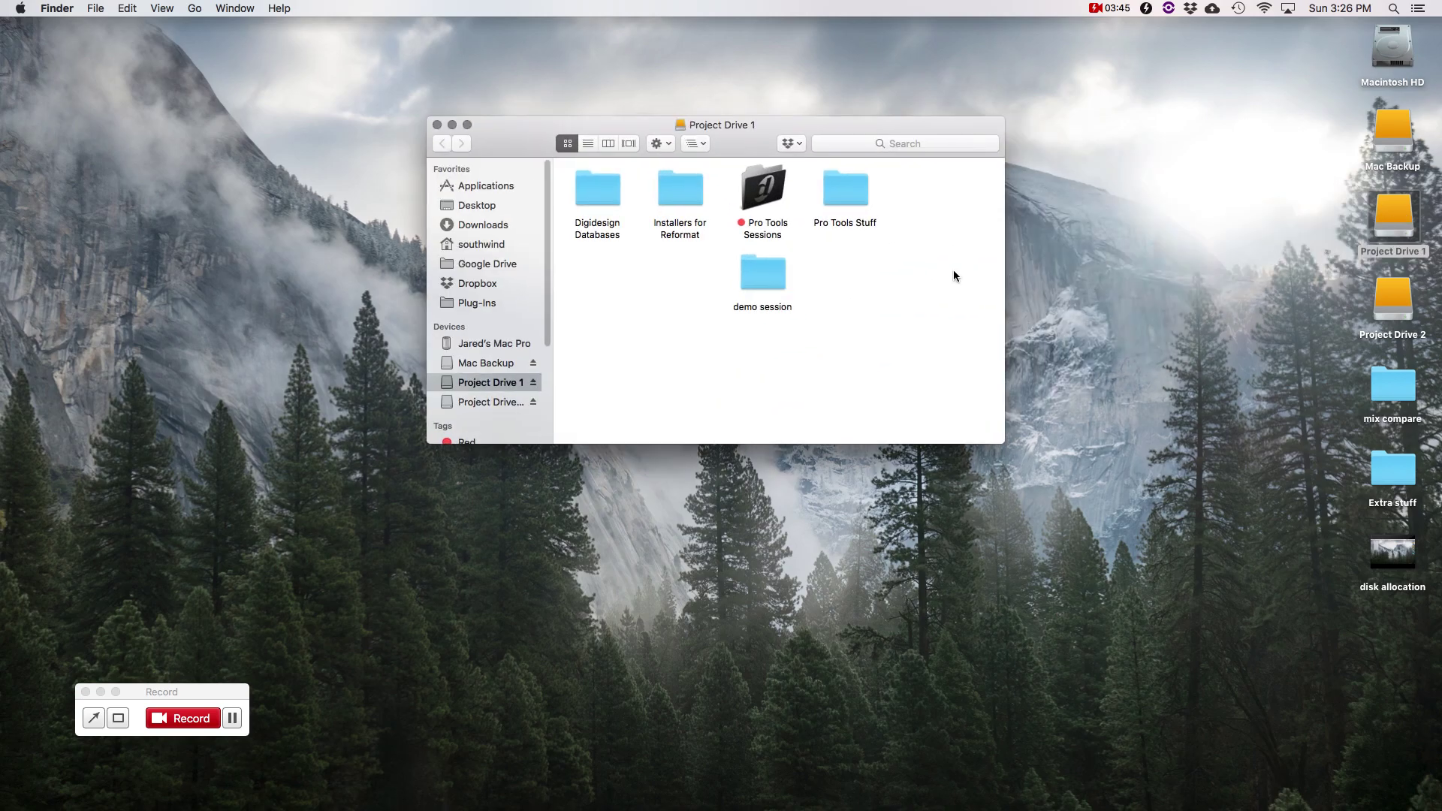
pyautogui.click(827, 287)
pyautogui.moveTo(827, 286); pyautogui.dragTo(689, 307)
pyautogui.press('super+BackSpace')
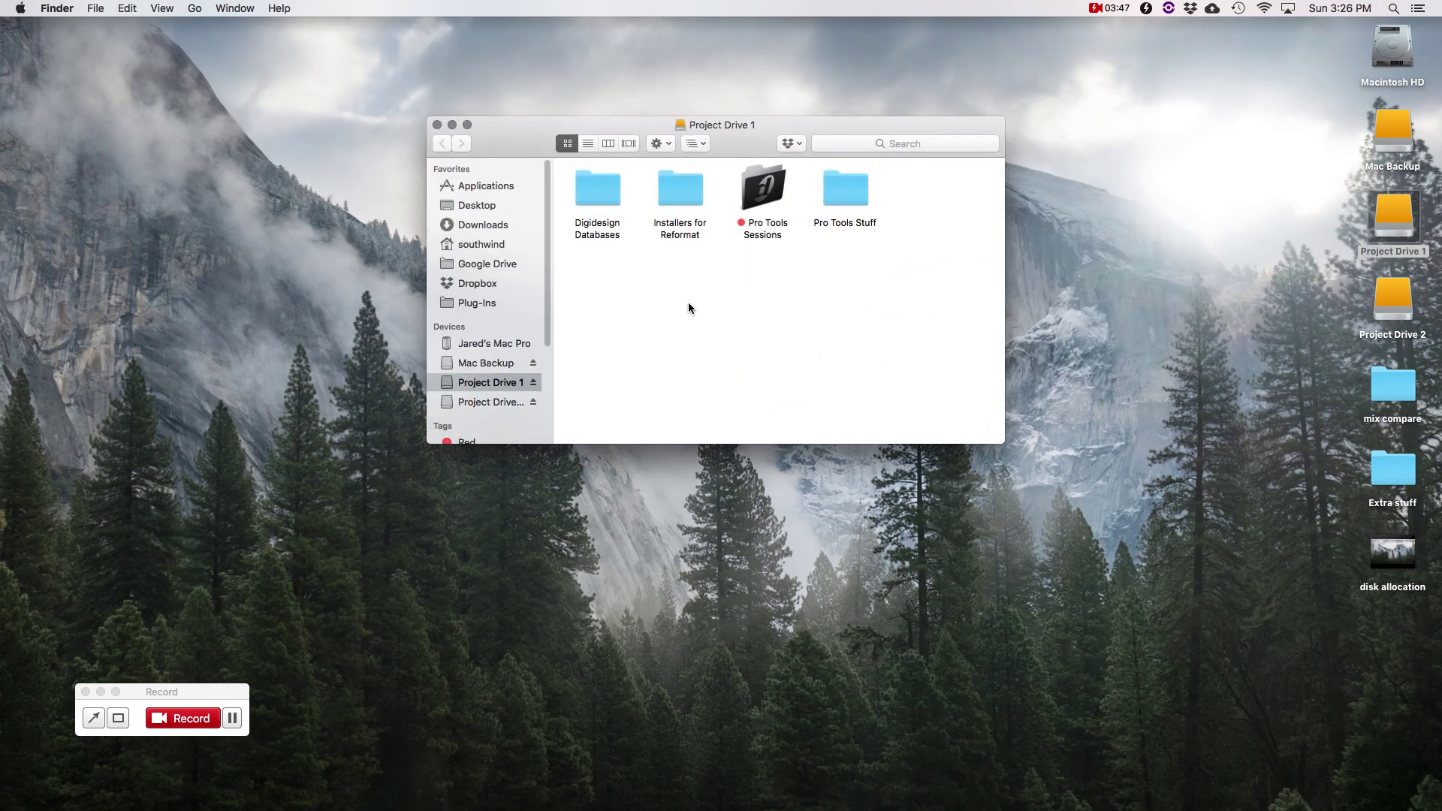
pyautogui.press('super+shift+BackSpace')
pyautogui.press('Return')
# Copy the desktop demo session folder onto Project Drive 1 and open both copies
pyautogui.moveTo(748, 143); pyautogui.dragTo(954, 312)
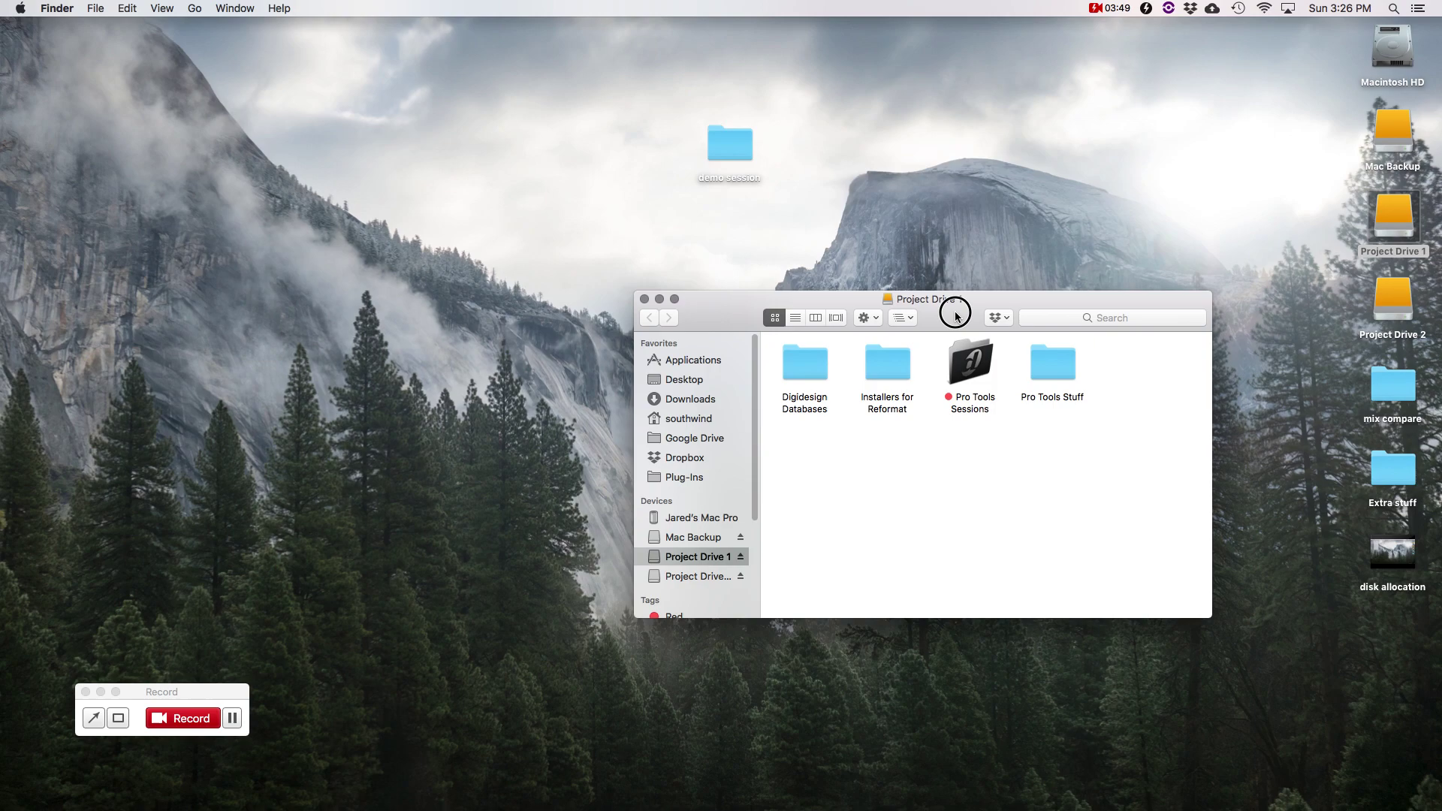
pyautogui.click(729, 160)
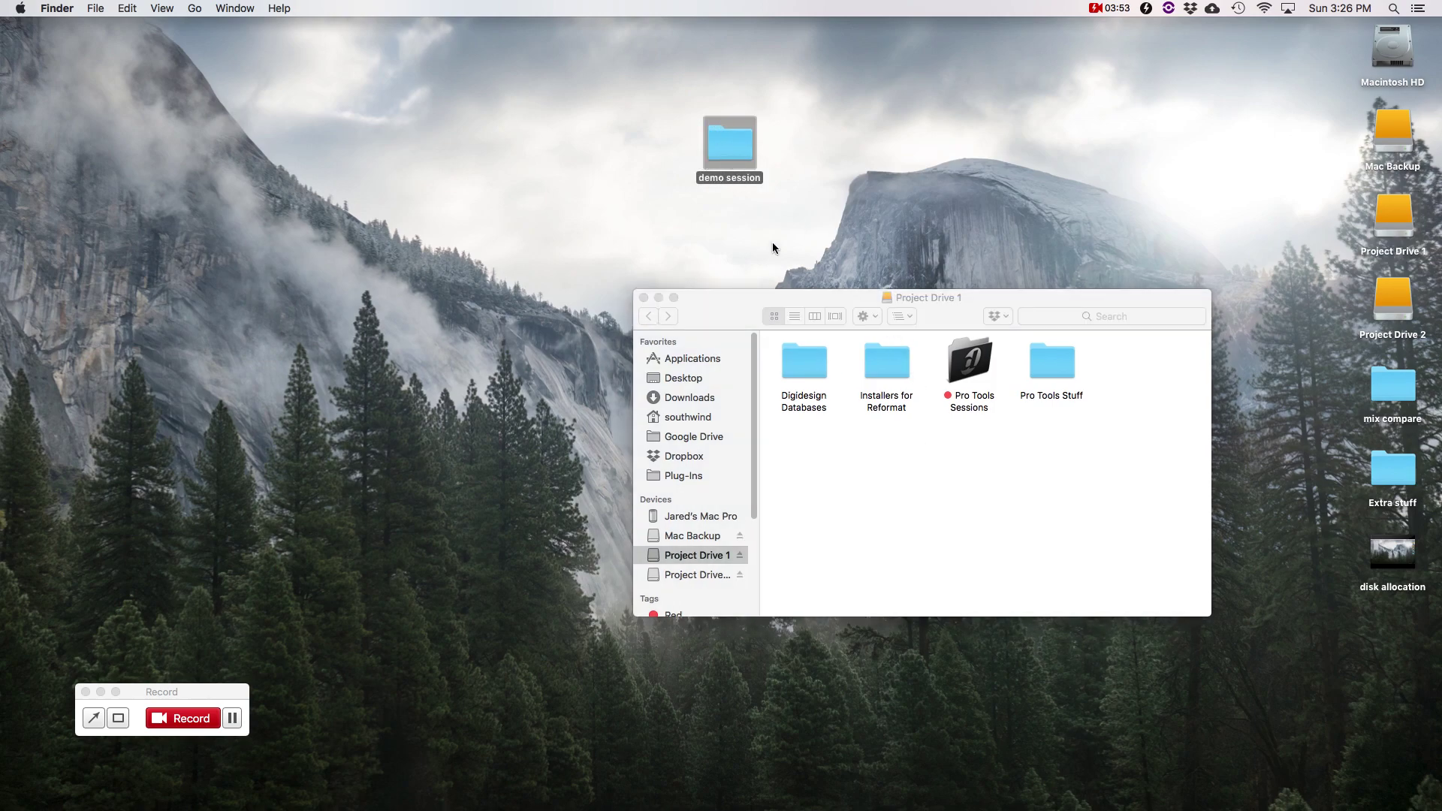
pyautogui.moveTo(726, 143); pyautogui.dragTo(965, 454)
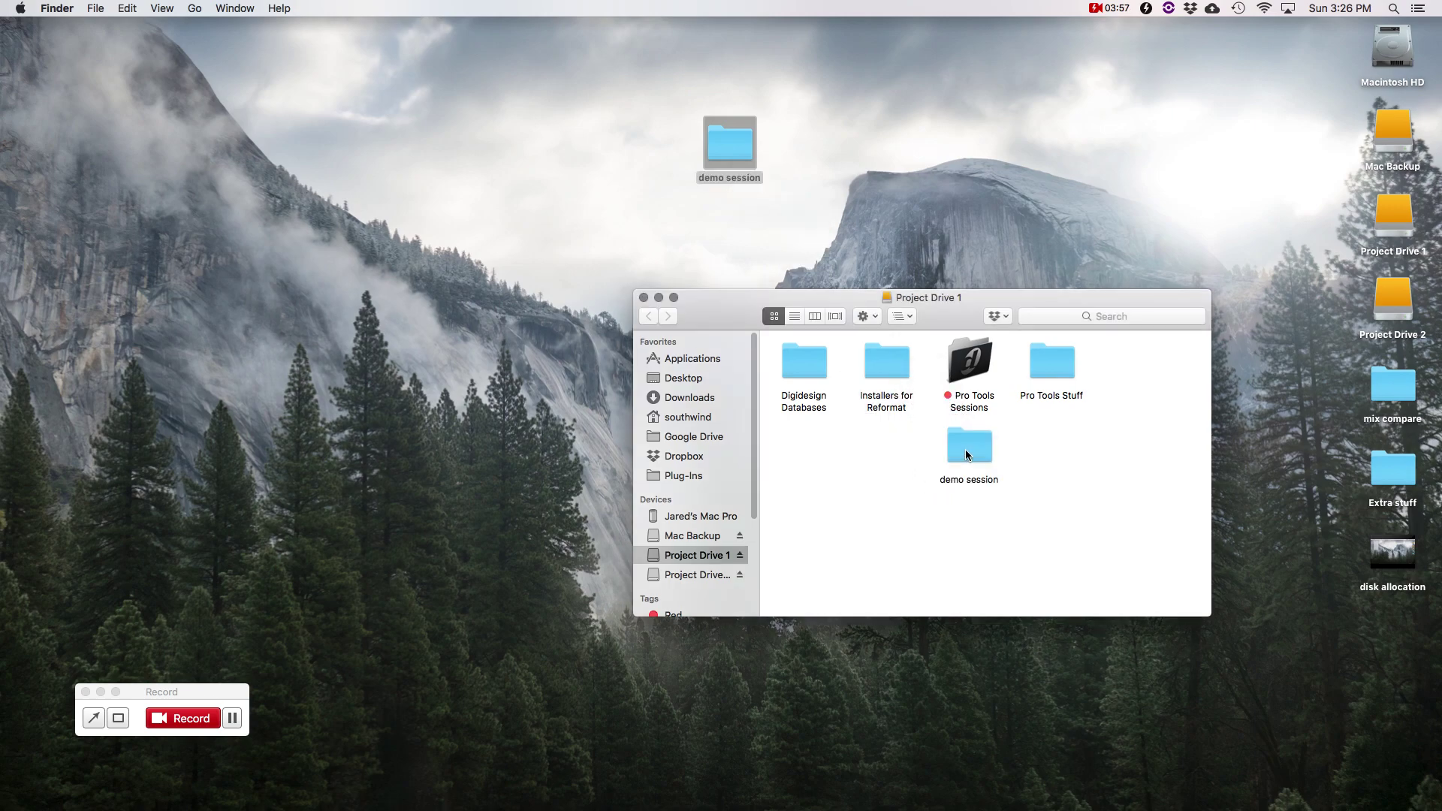
pyautogui.doubleClick(740, 157)
pyautogui.moveTo(734, 167); pyautogui.dragTo(472, 213)
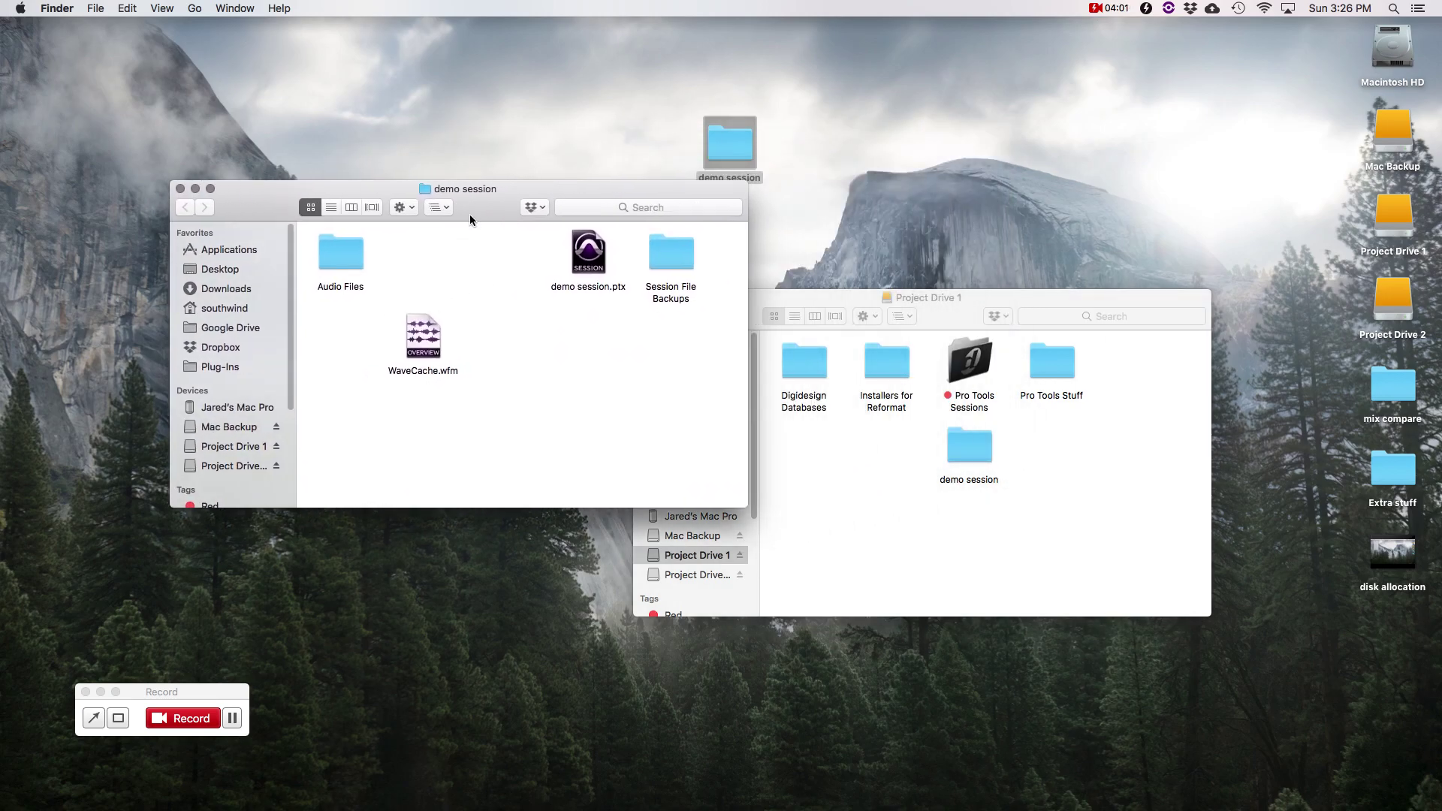
pyautogui.click(979, 448)
pyautogui.doubleClick(979, 448)
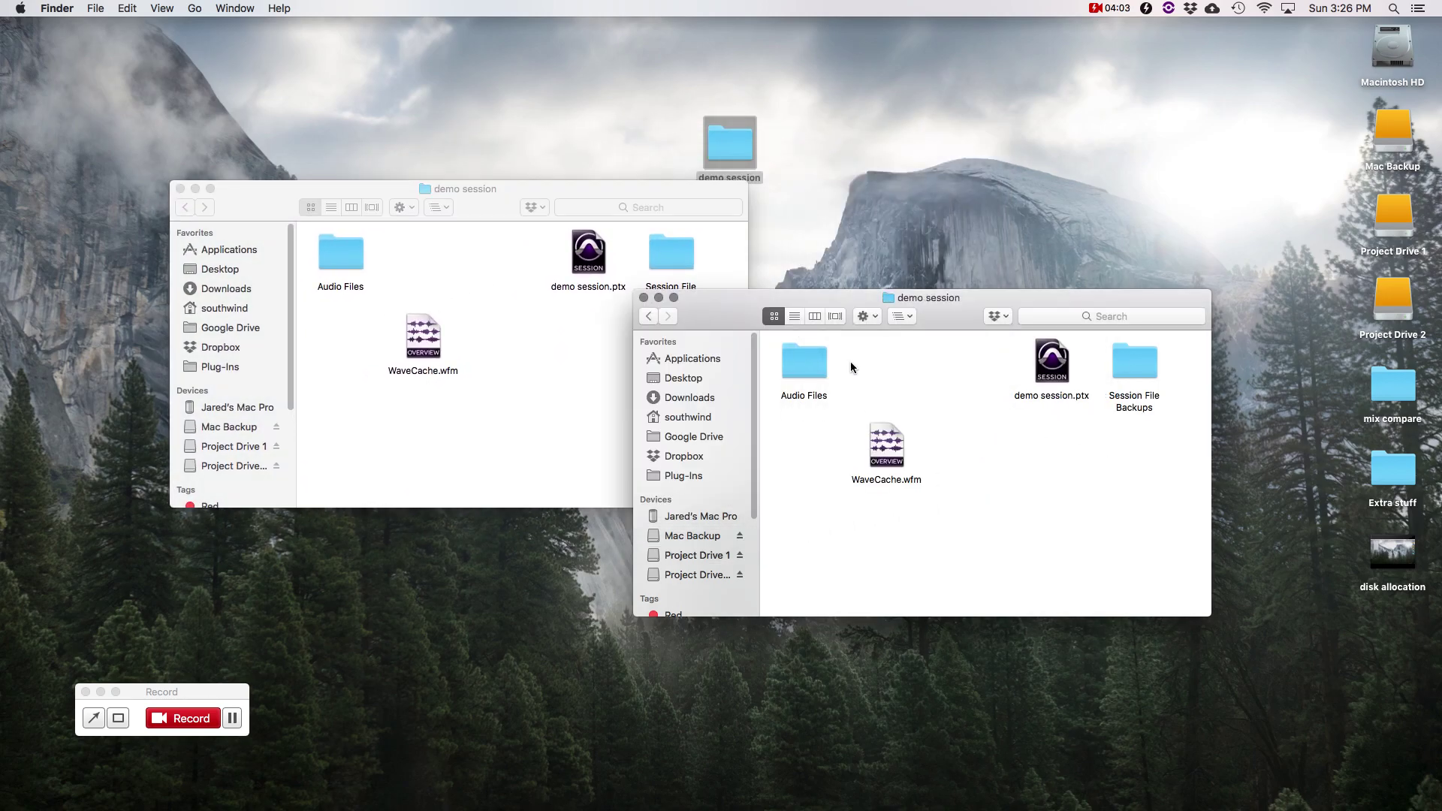
# Close both Finder windows and move the desktop demo session folder to the top-left
pyautogui.click(501, 410)
pyautogui.press('super+w')
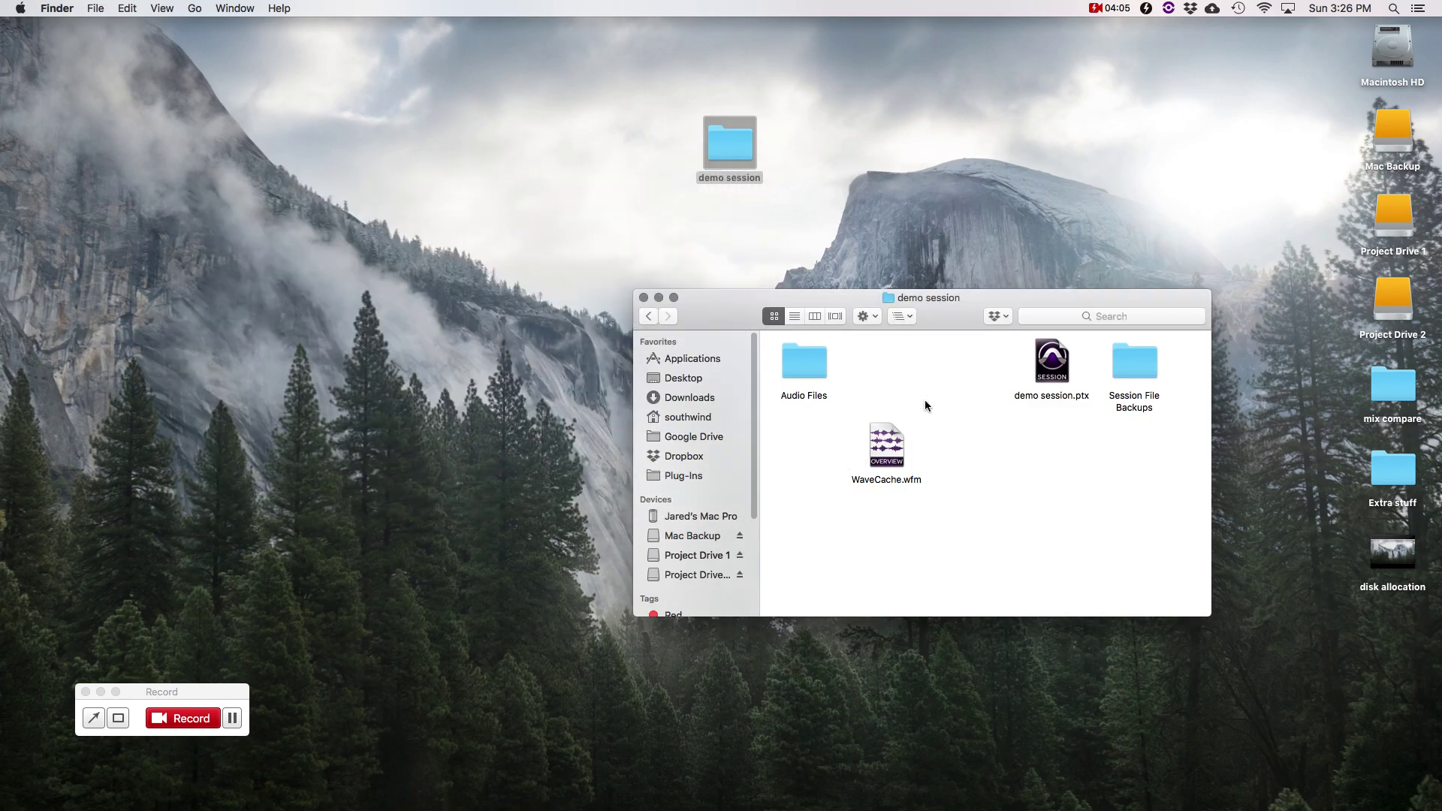
pyautogui.press('super+w')
pyautogui.moveTo(736, 155); pyautogui.dragTo(43, 61)
pyautogui.click(285, 203)
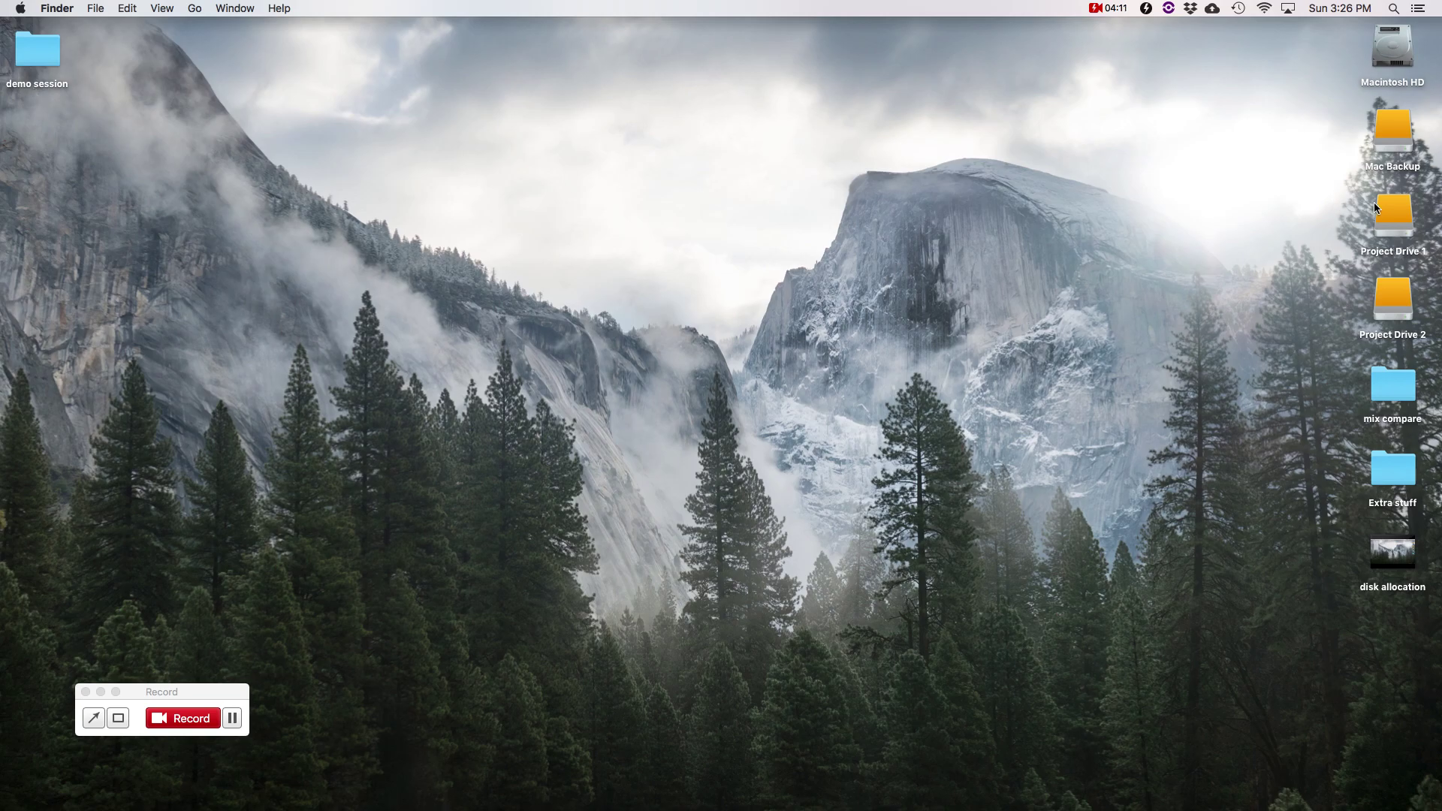
# Open demo session.ptx from the demo session folder on Project Drive 1
pyautogui.doubleClick(1375, 203)
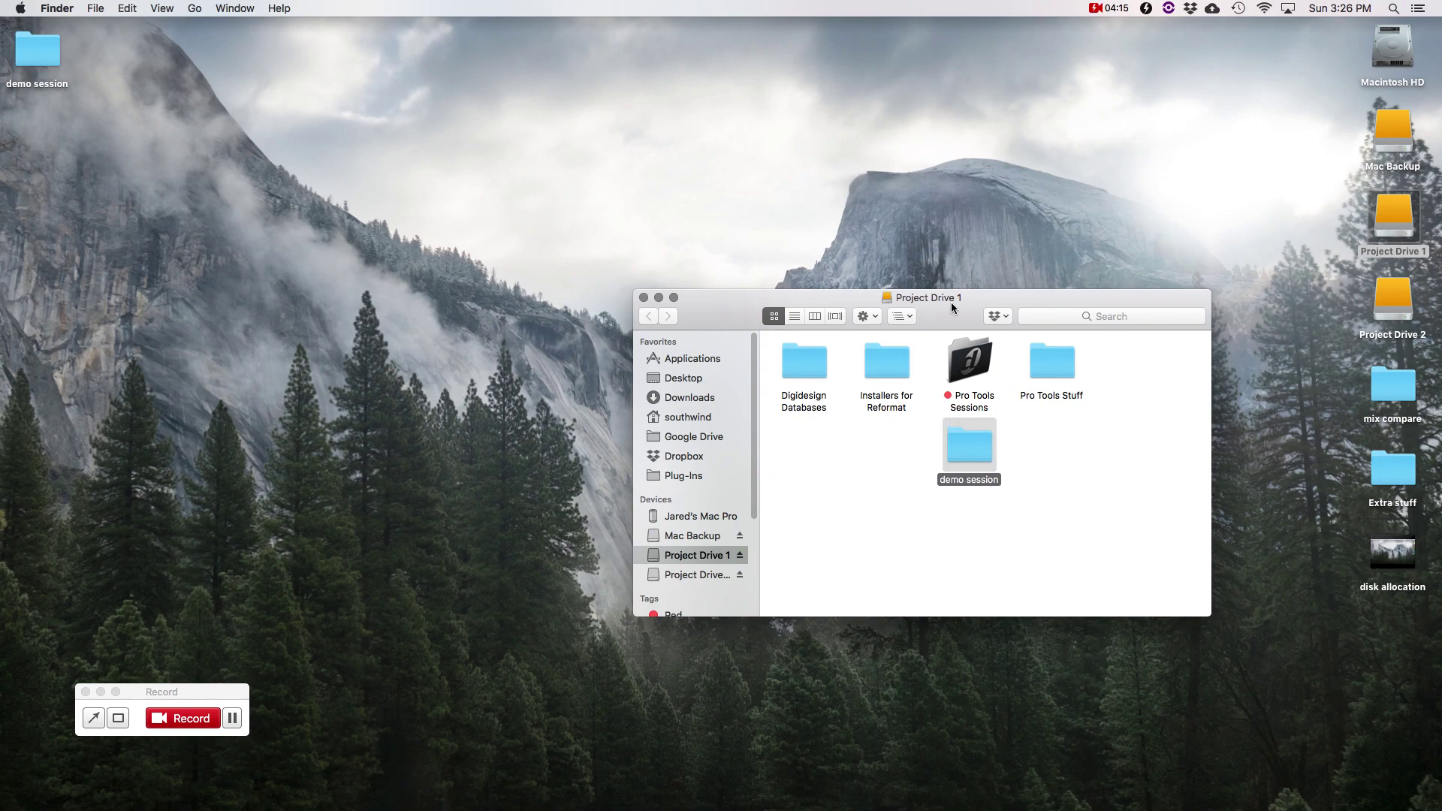
pyautogui.doubleClick(980, 447)
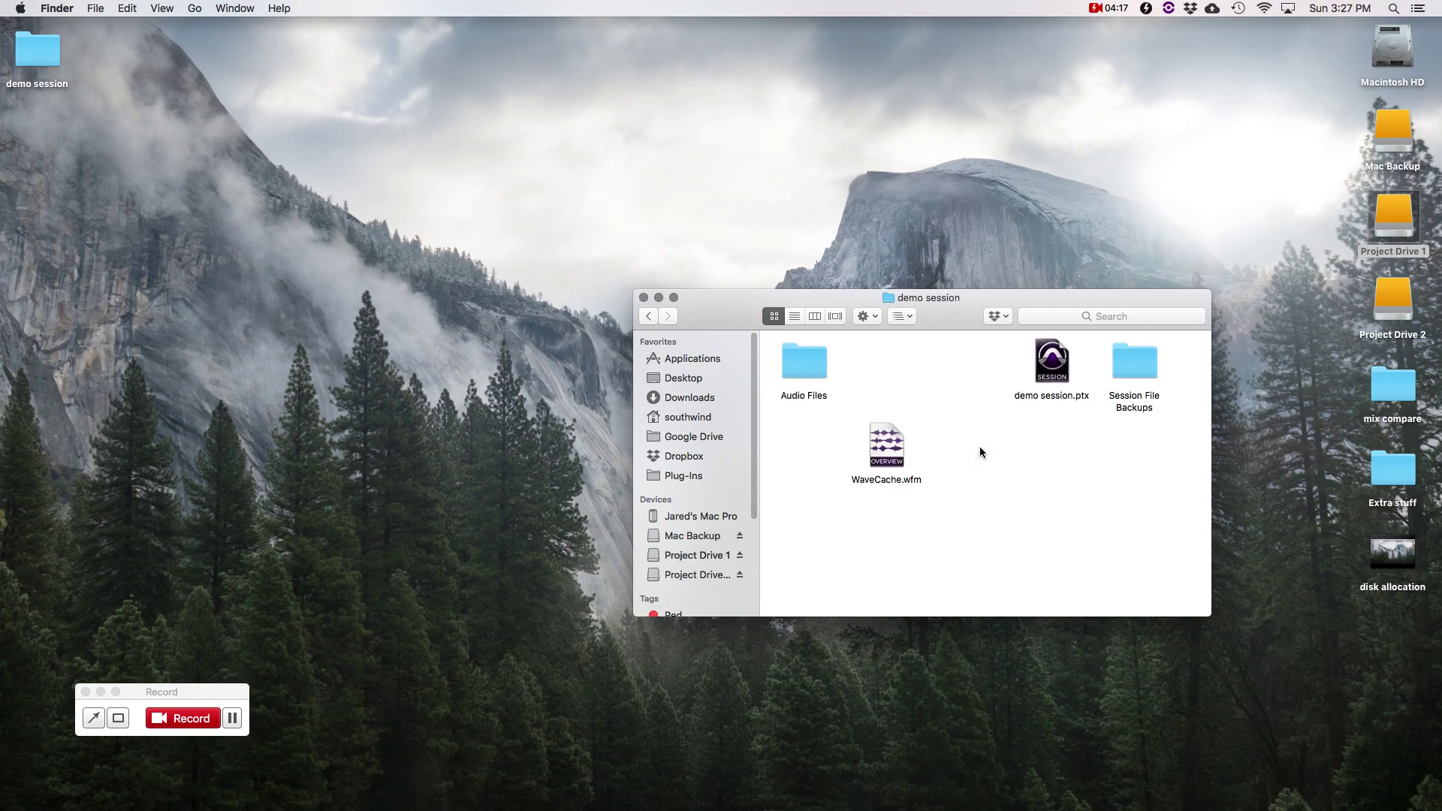
pyautogui.click(1061, 366)
# Open demo session.ptx and record a new clip on Audio 2 after the existing clip
pyautogui.doubleClick(1061, 366)
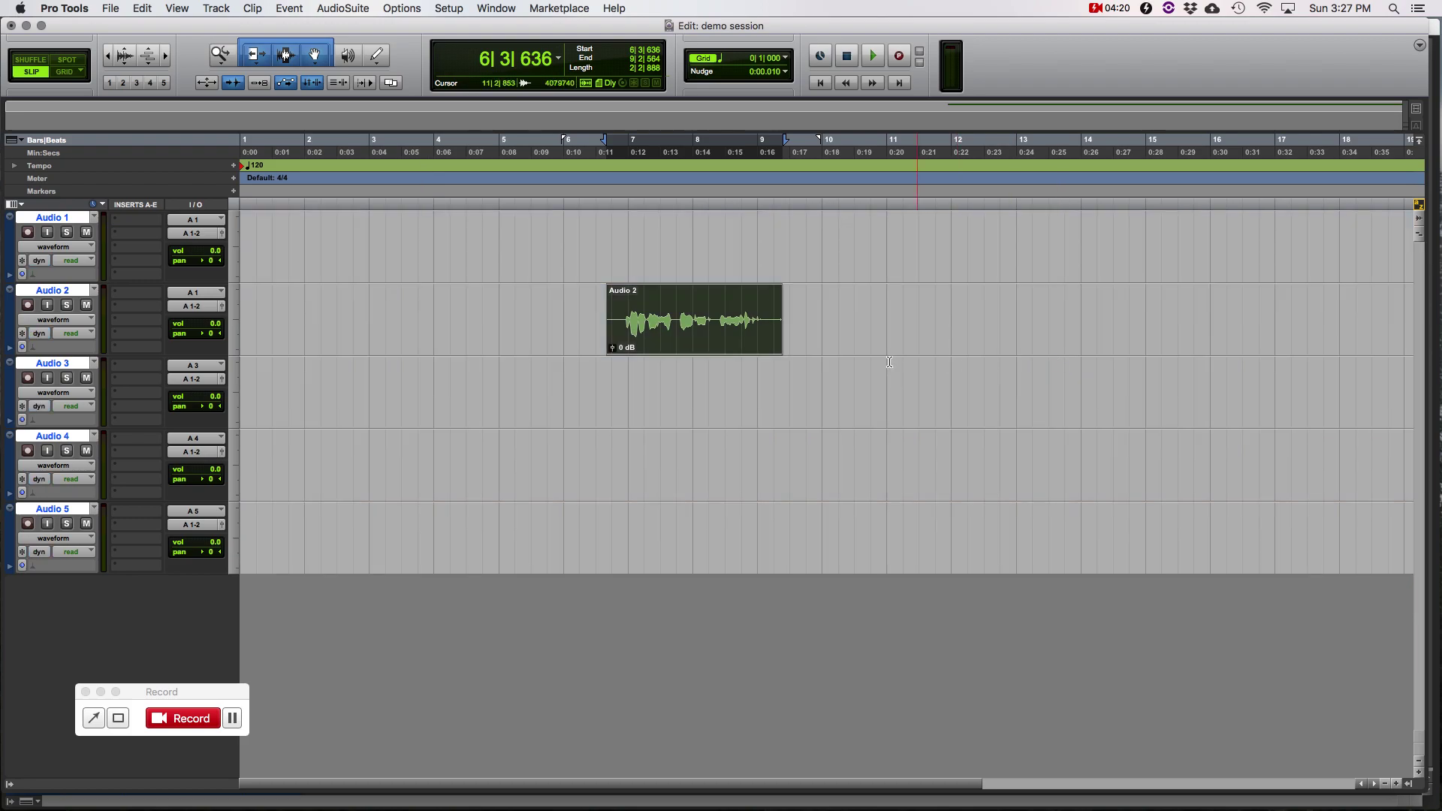
pyautogui.click(819, 301)
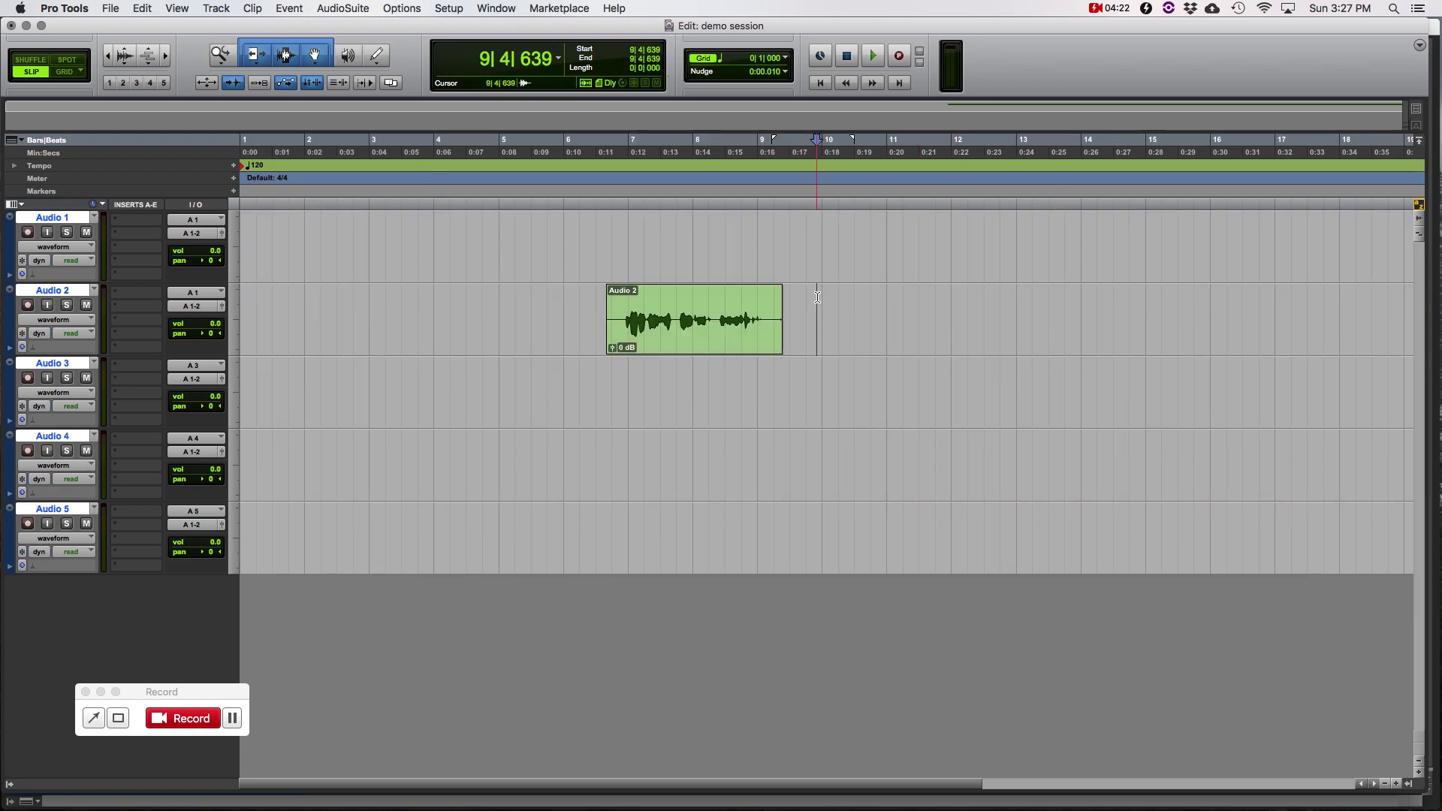
pyautogui.click(27, 305)
pyautogui.press('super+space')
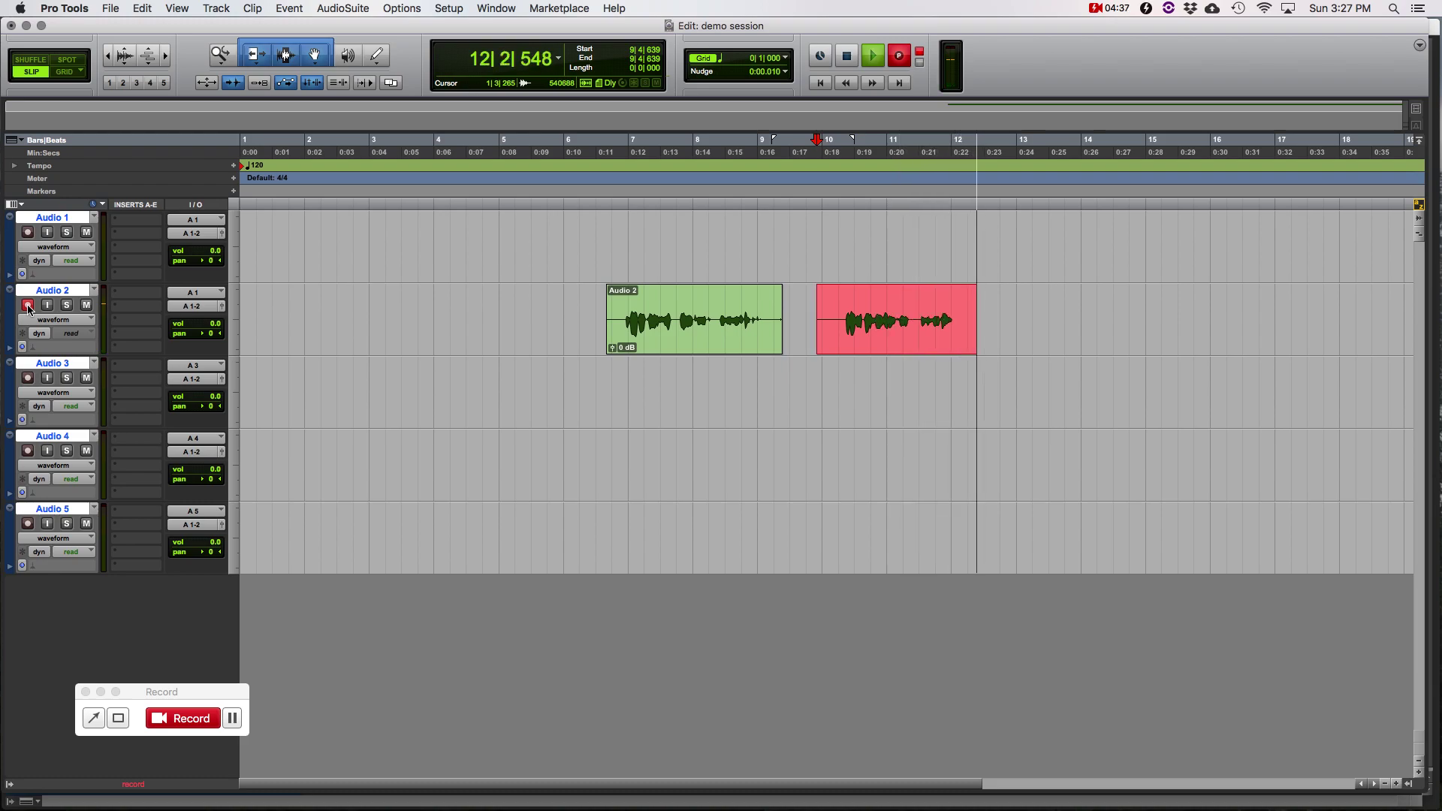
pyautogui.press('space')
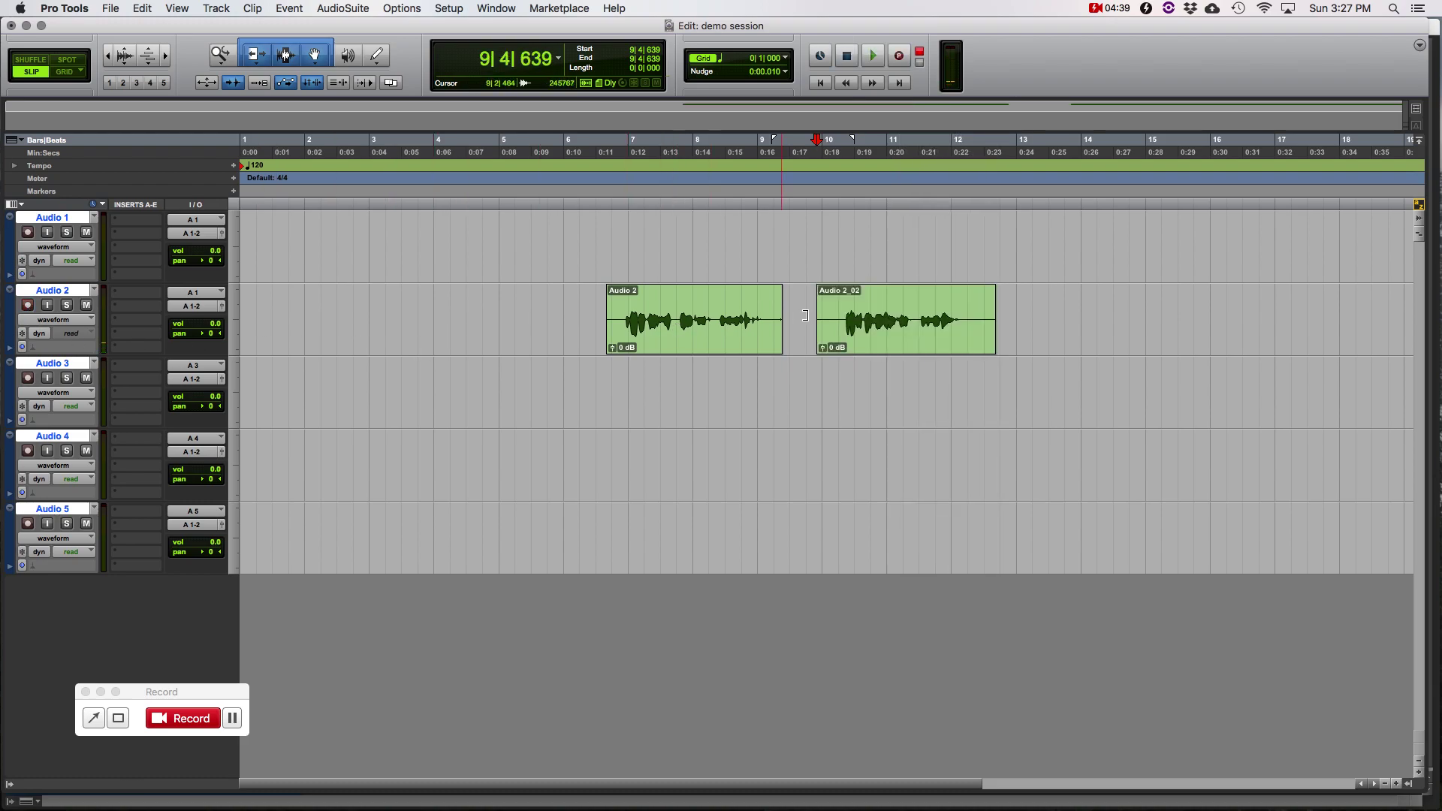
# Rename the Audio 2_02 clip to 'Audio 2 new hard drive' and close the session
pyautogui.click(894, 334)
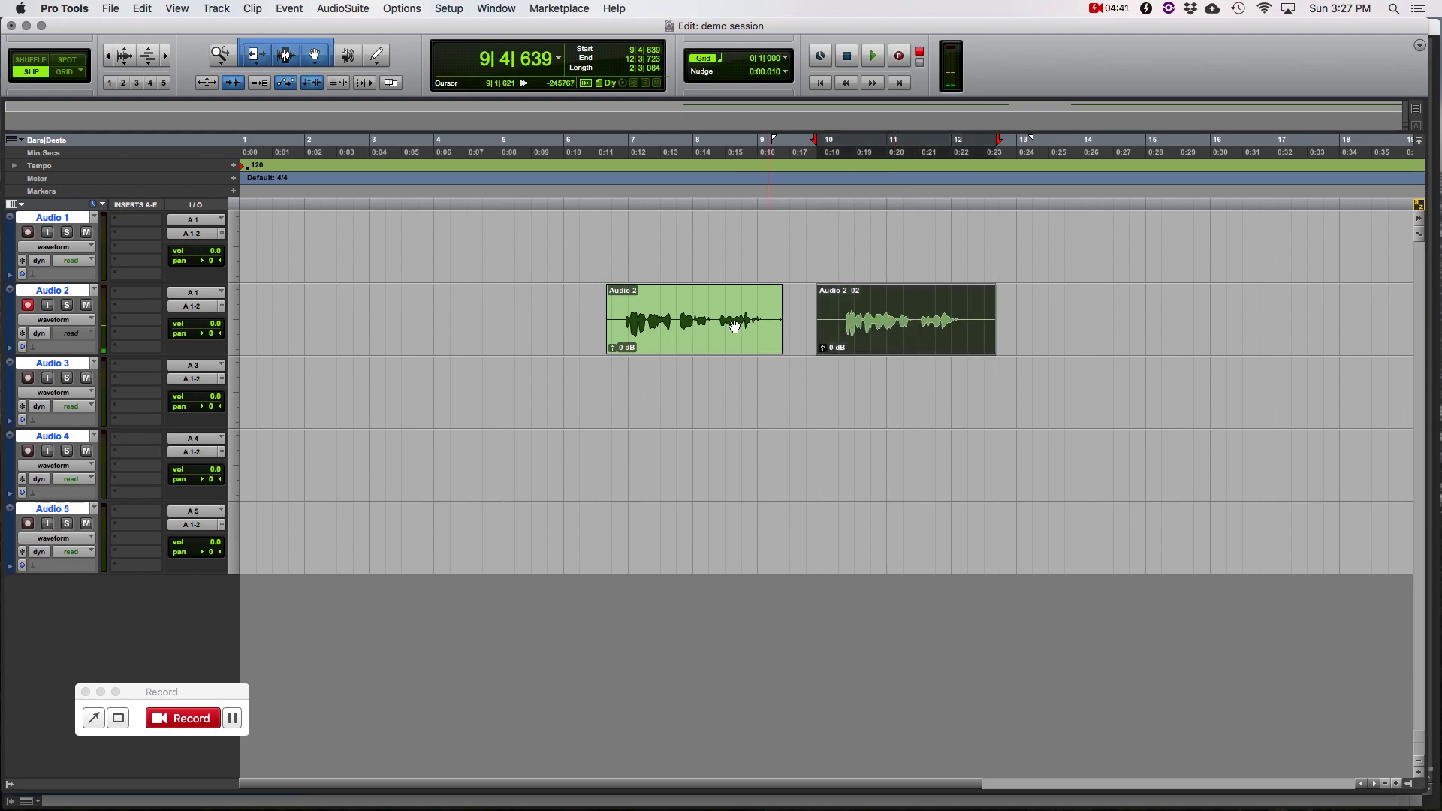
pyautogui.doubleClick(889, 341)
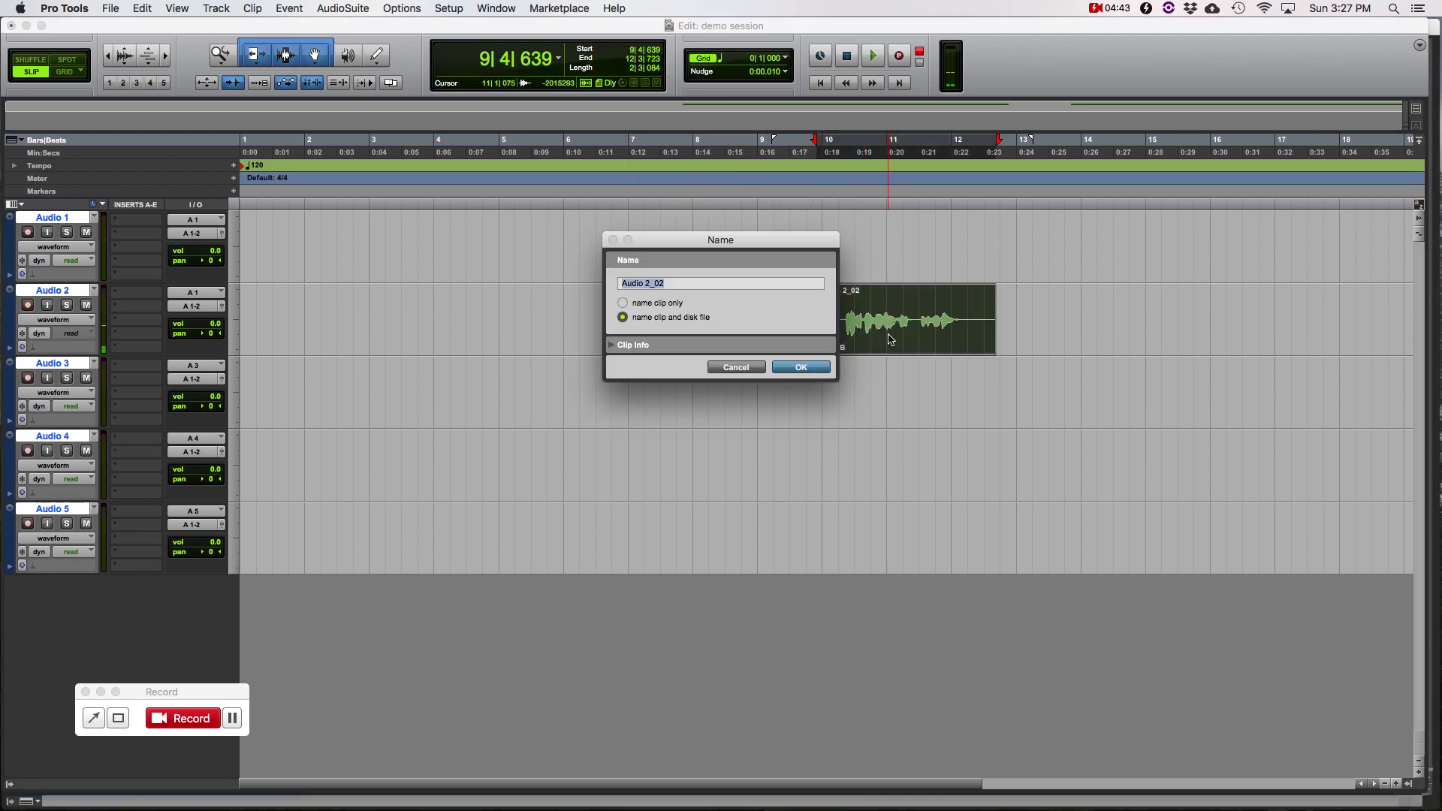
pyautogui.write('new hard drive')
pyautogui.press('Return')
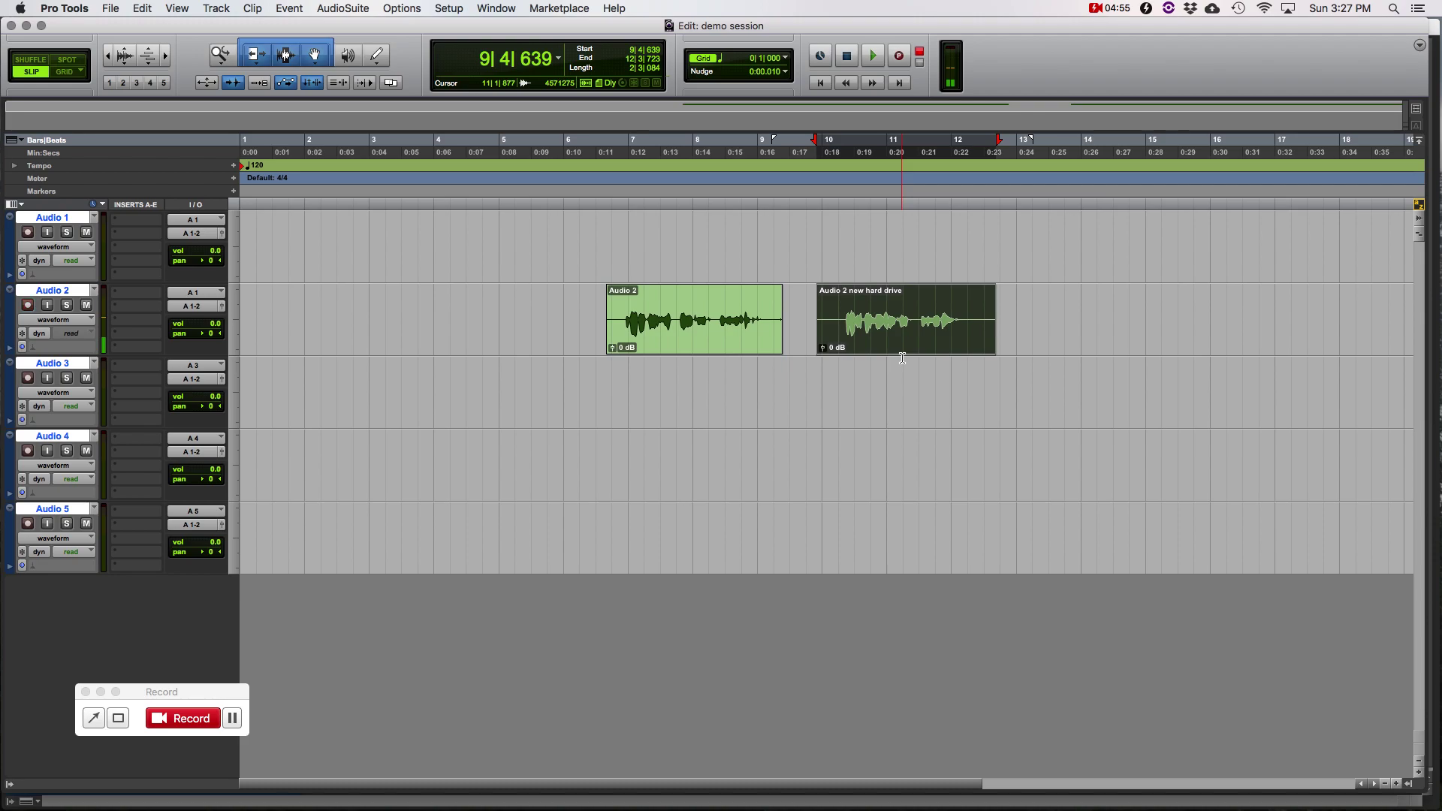
pyautogui.press('super+shift+w')
# Bring the demo session Finder window forward and close it
pyautogui.moveTo(934, 317); pyautogui.dragTo(774, 226)
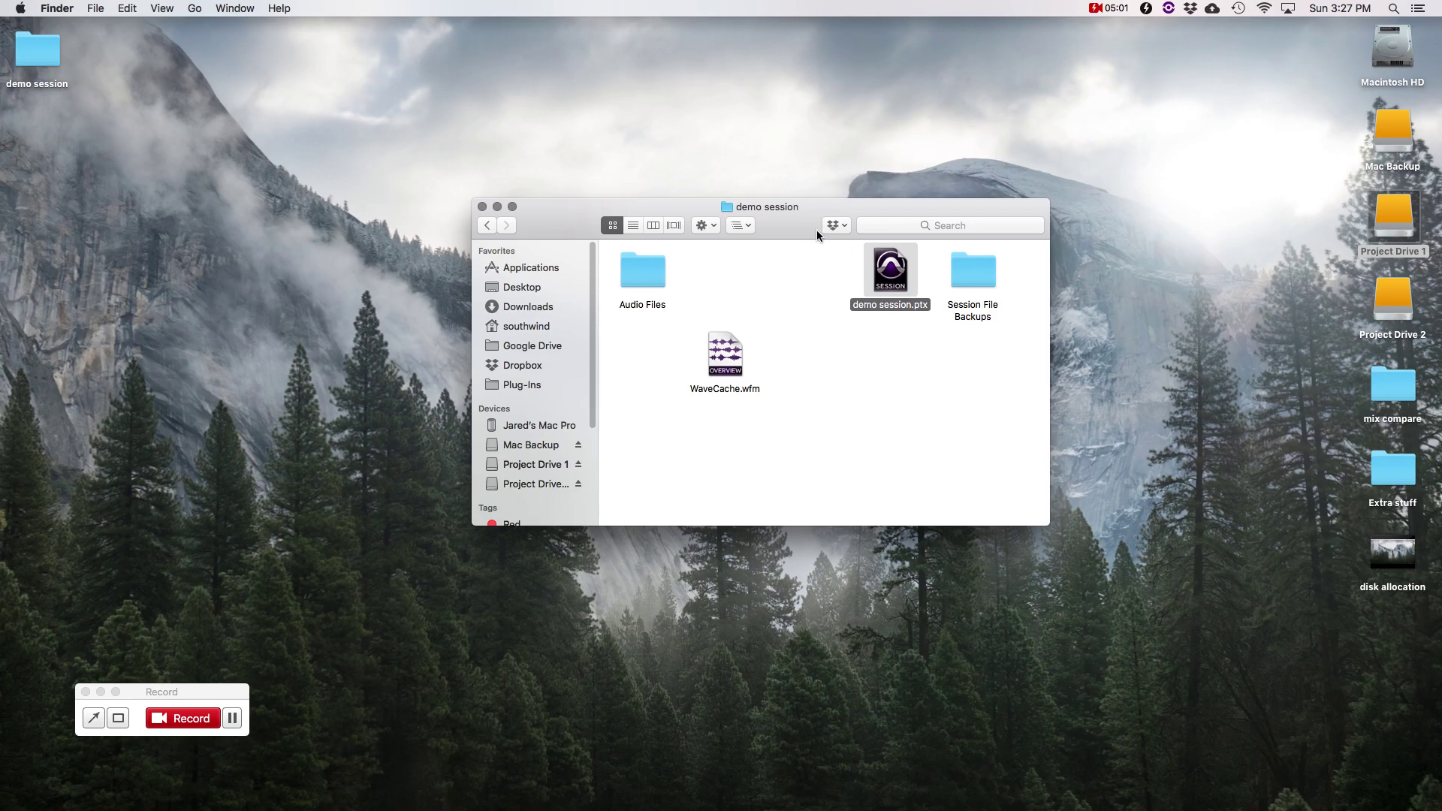
pyautogui.moveTo(792, 229); pyautogui.dragTo(793, 231)
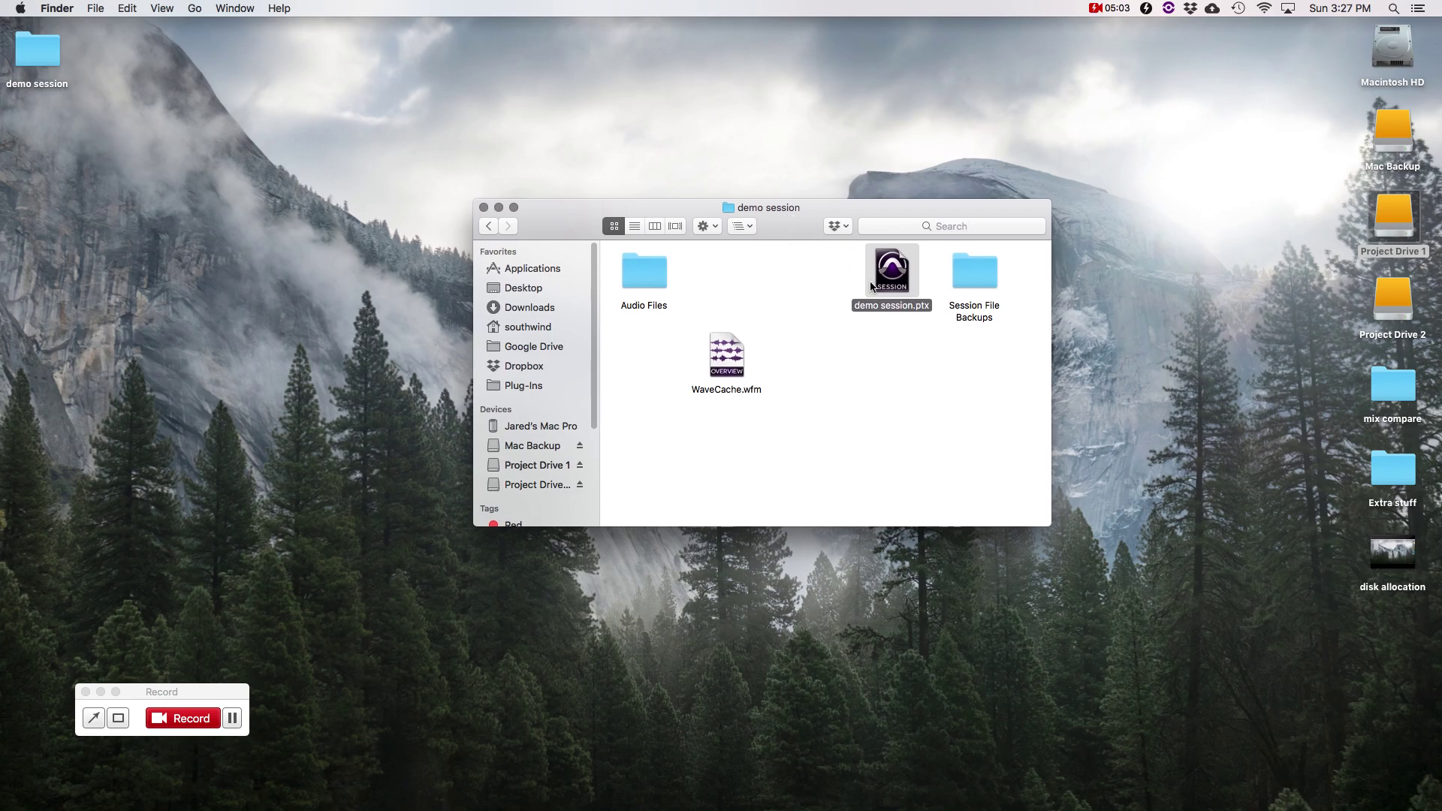
pyautogui.press('super+w')
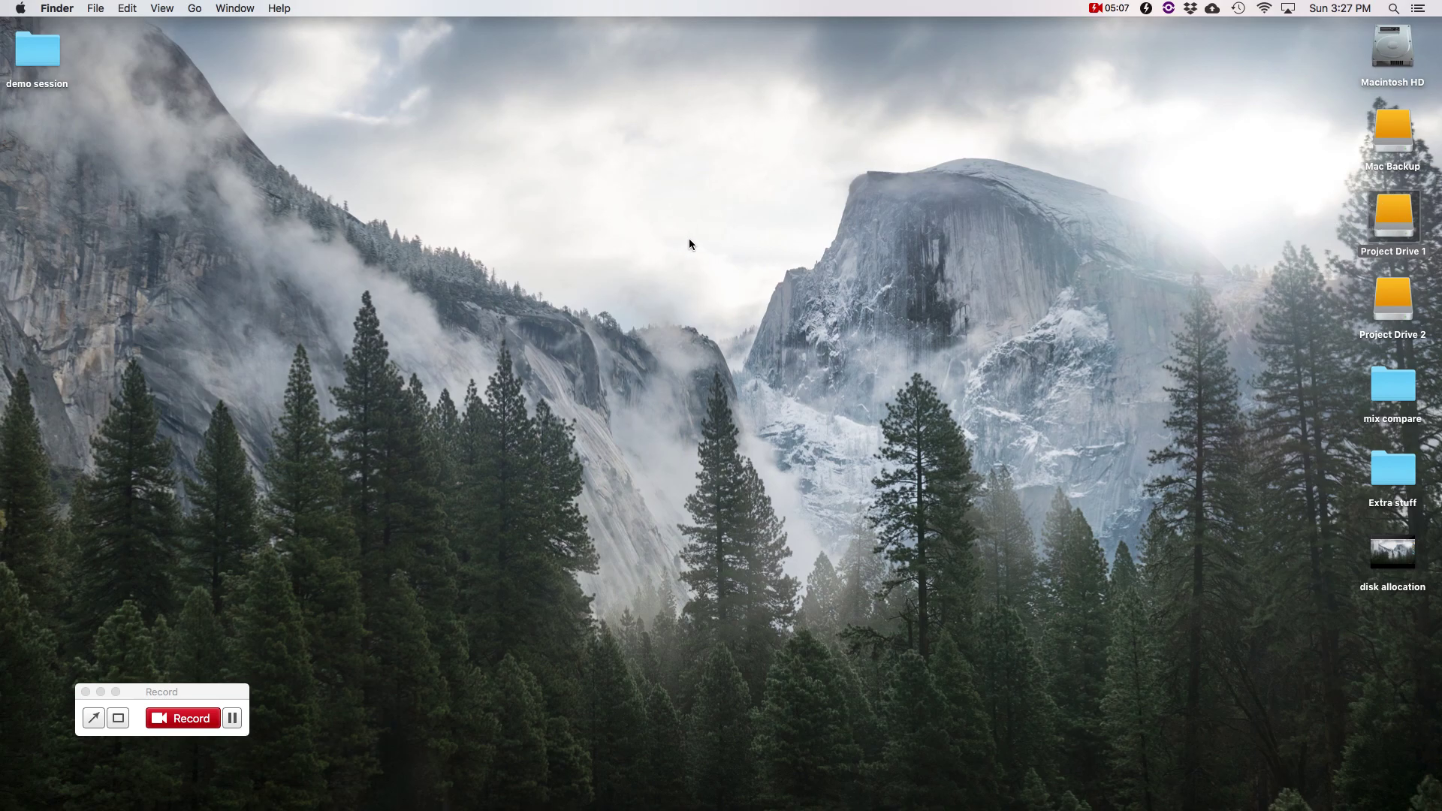
# Select the demo session folder on the desktop and open Finder's File menu
pyautogui.click(46, 49)
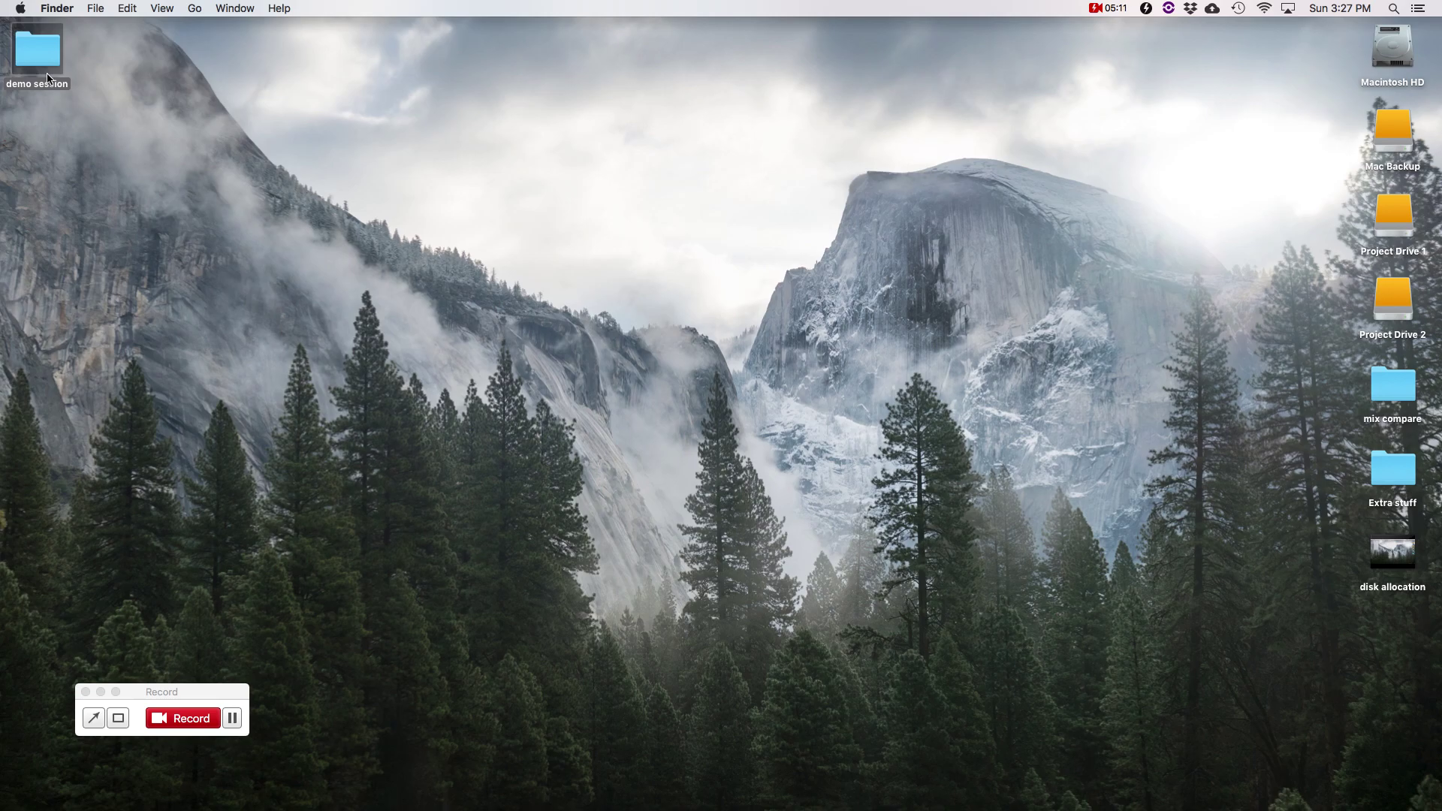
pyautogui.click(1387, 219)
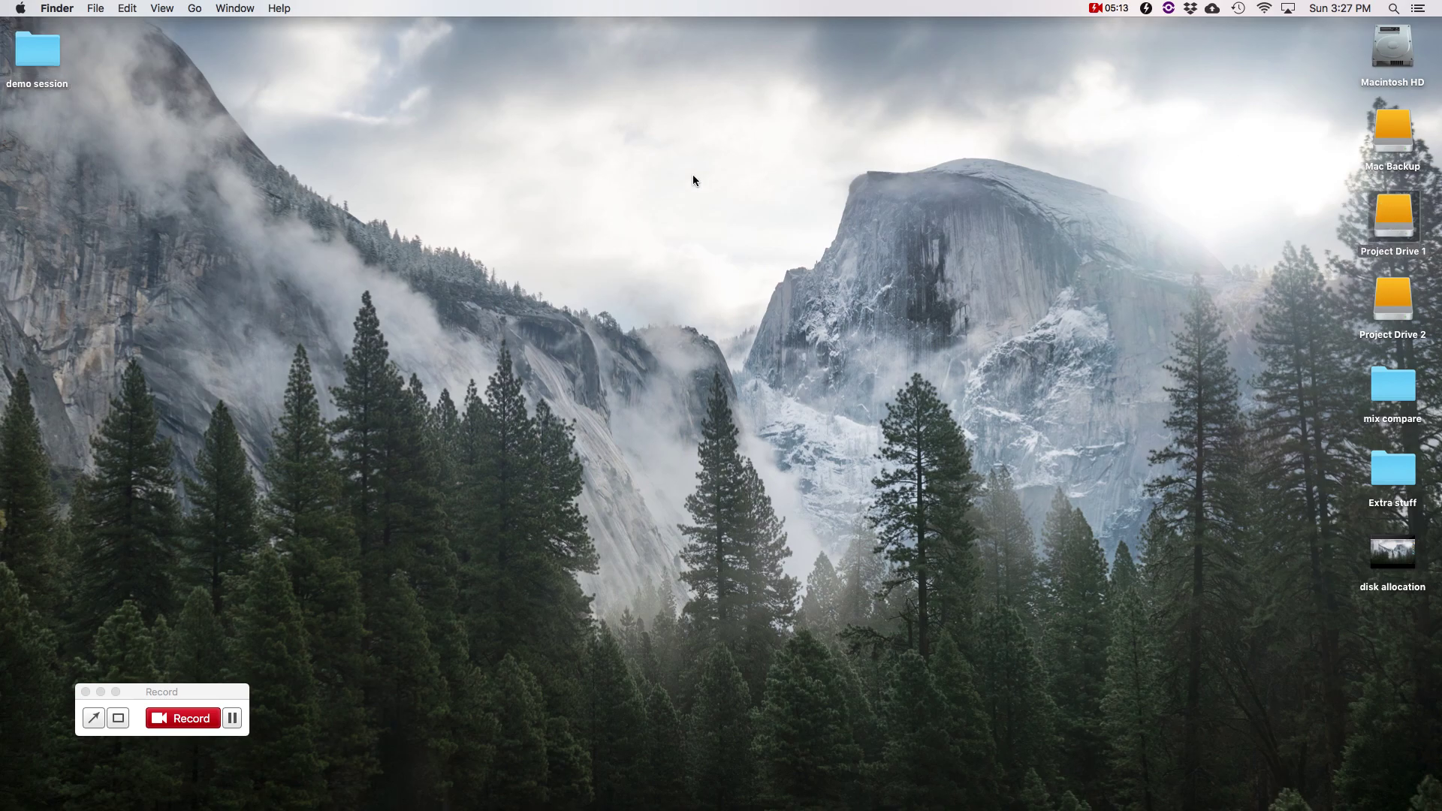
pyautogui.moveTo(113, 117); pyautogui.dragTo(2, 10)
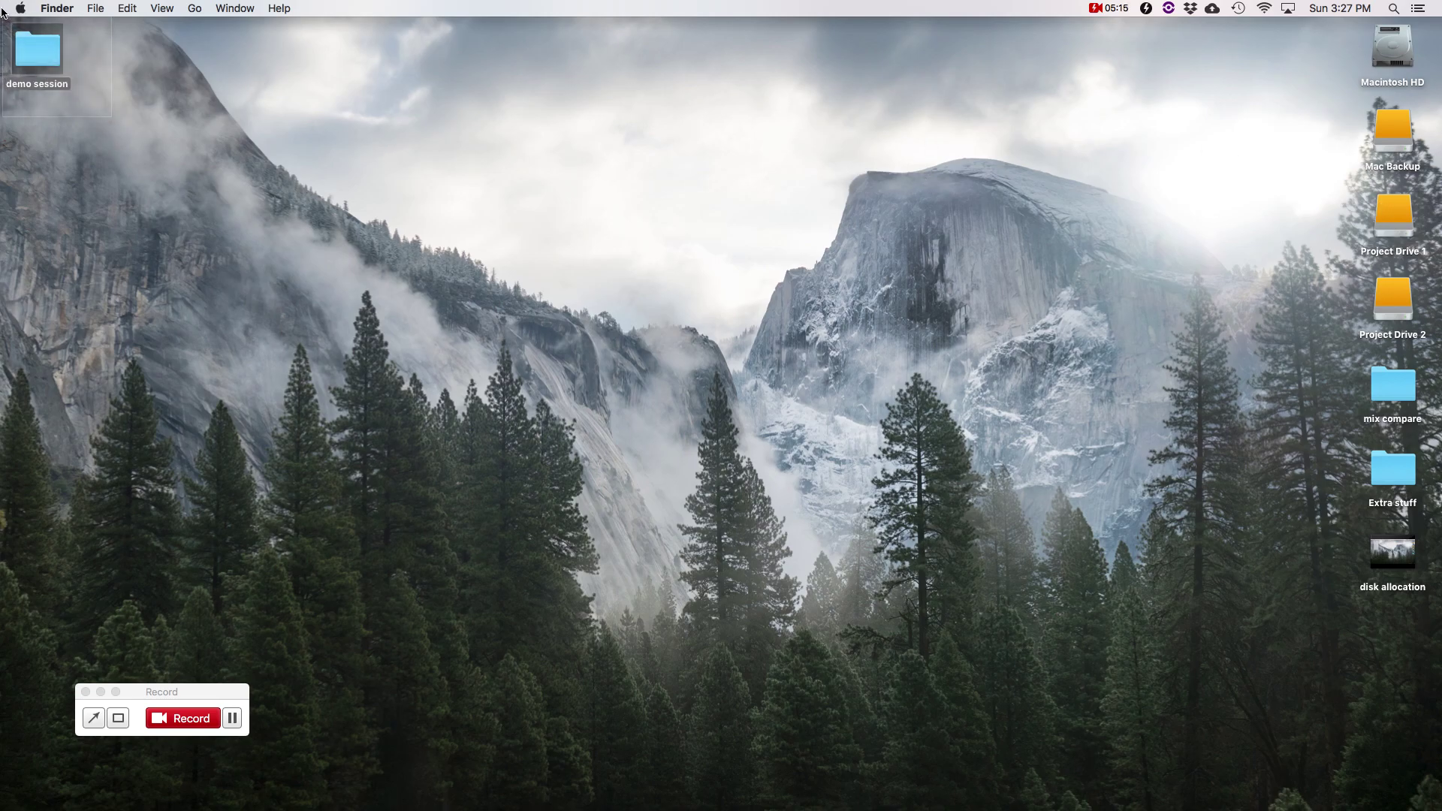
pyautogui.click(95, 8)
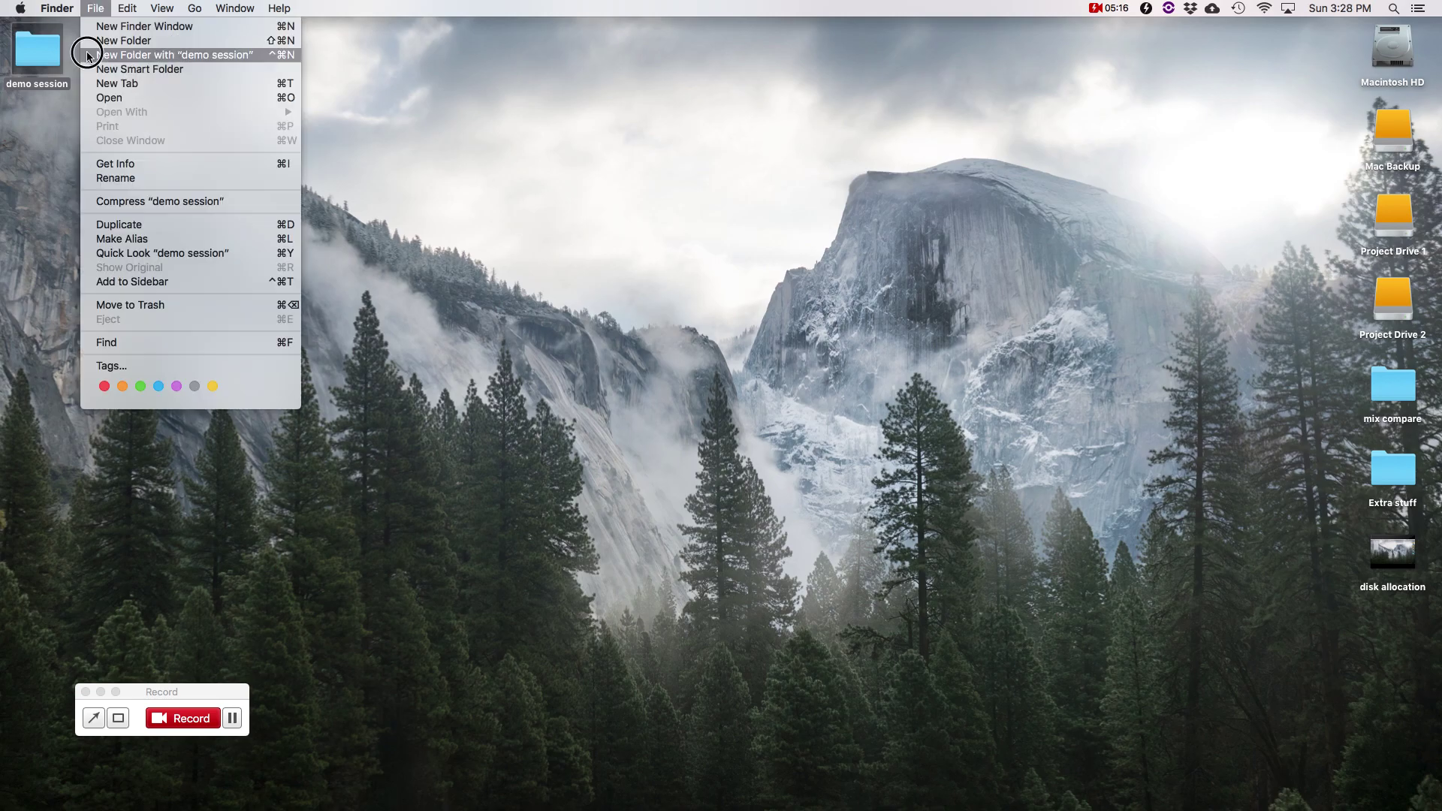
# Move the desktop demo session folder to the Trash, then confirm Empty Trash
pyautogui.click(97, 314)
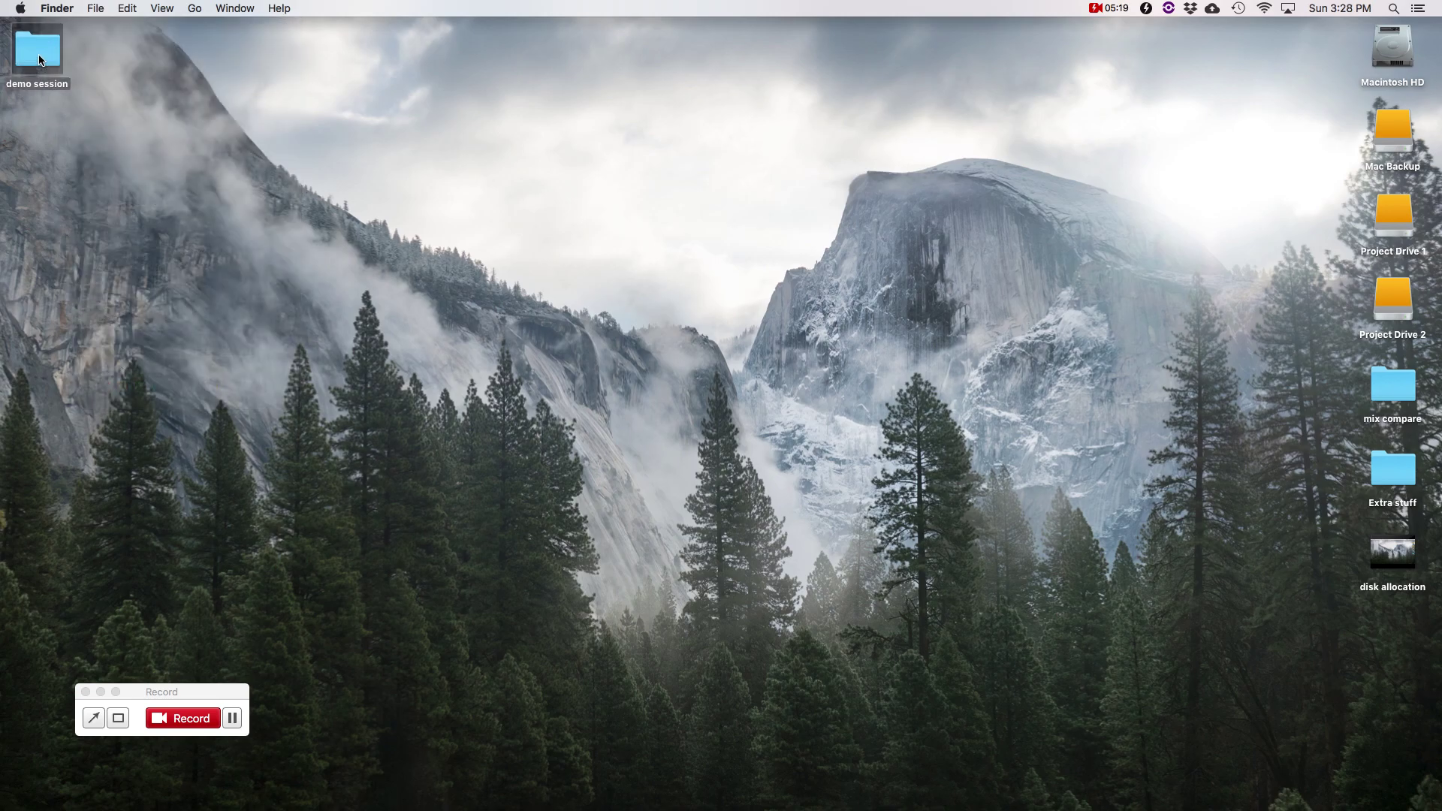
pyautogui.press('super+shift+Delete')
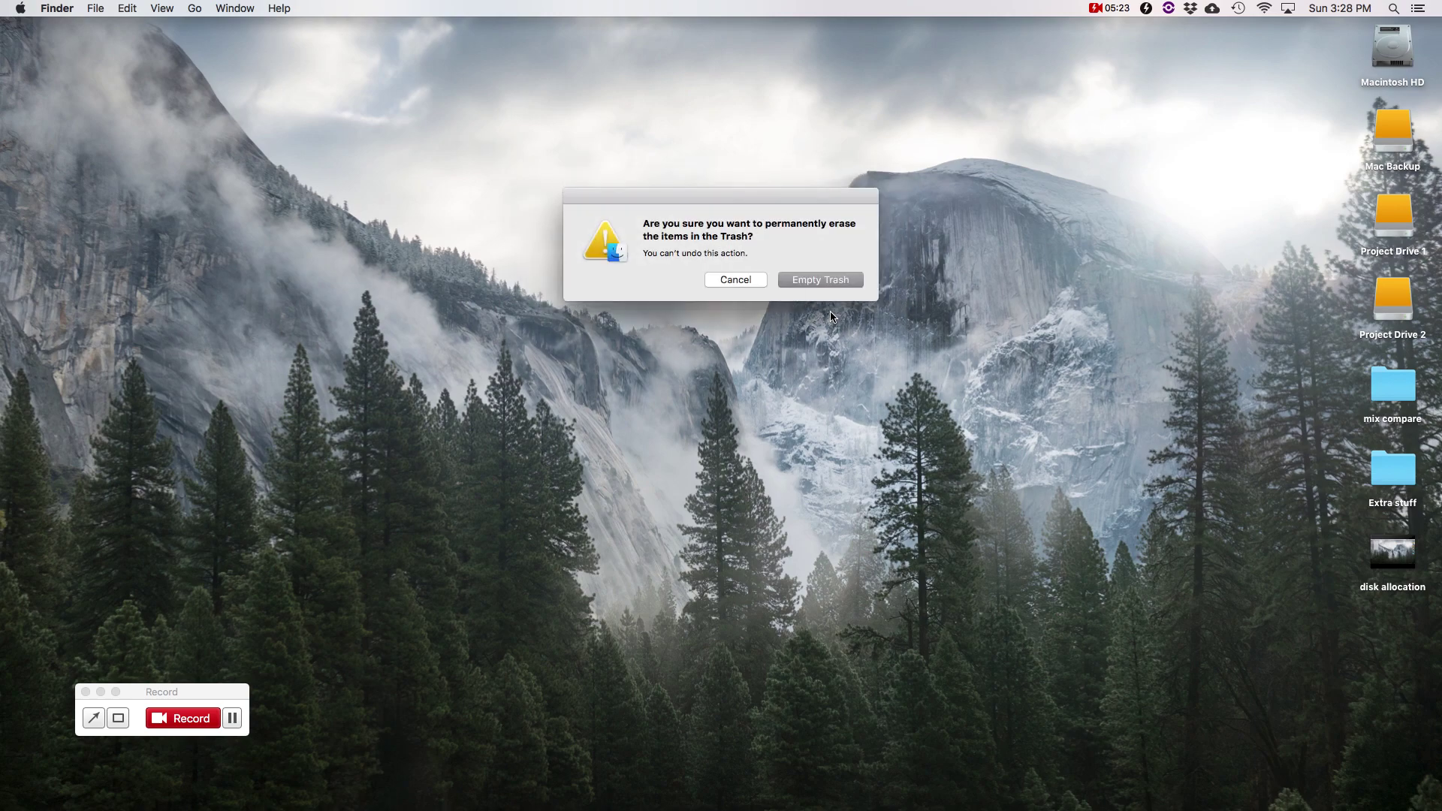
pyautogui.click(829, 280)
# Open demo session.ptx from Project Drive 1 > demo session, skipping the missing file
pyautogui.doubleClick(1382, 239)
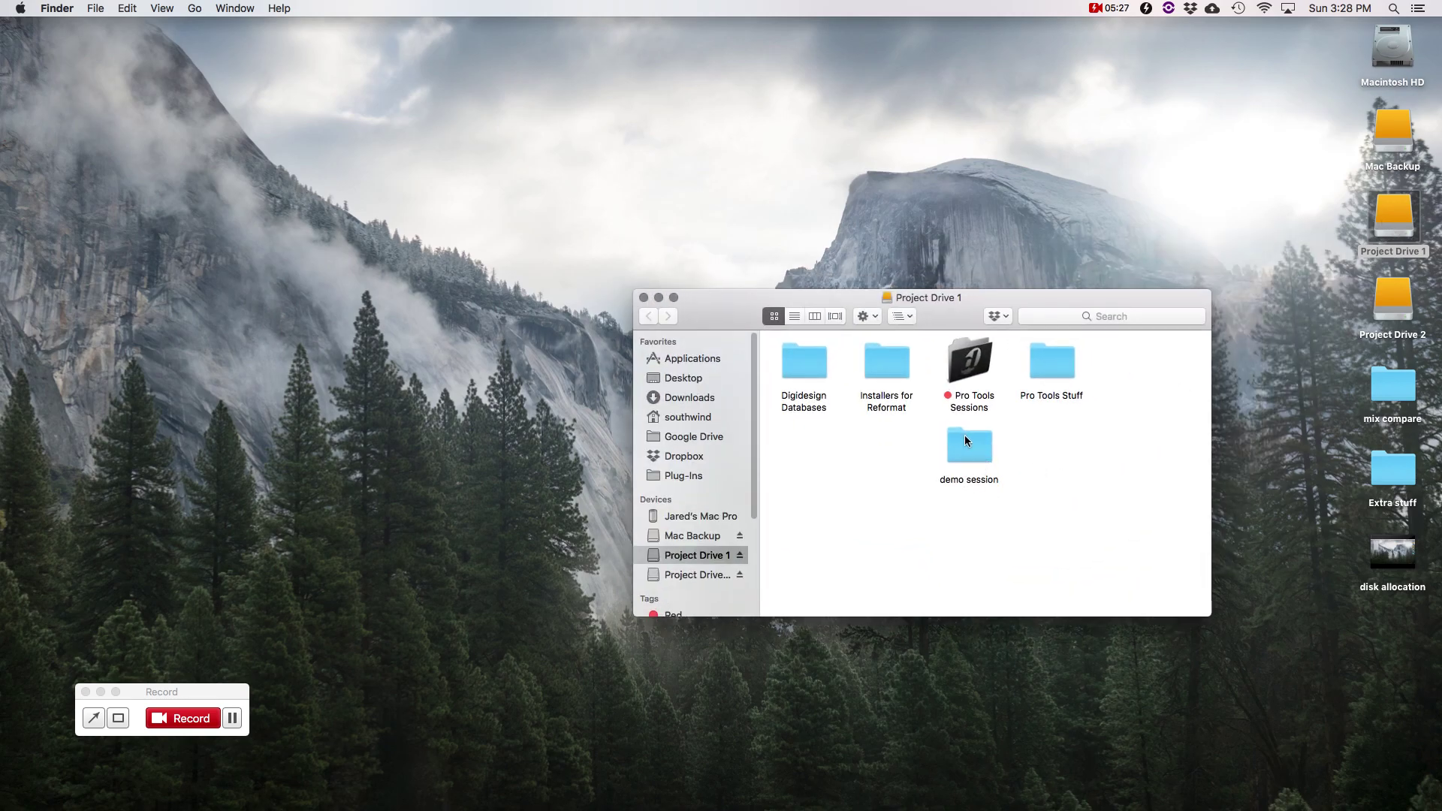
pyautogui.doubleClick(967, 446)
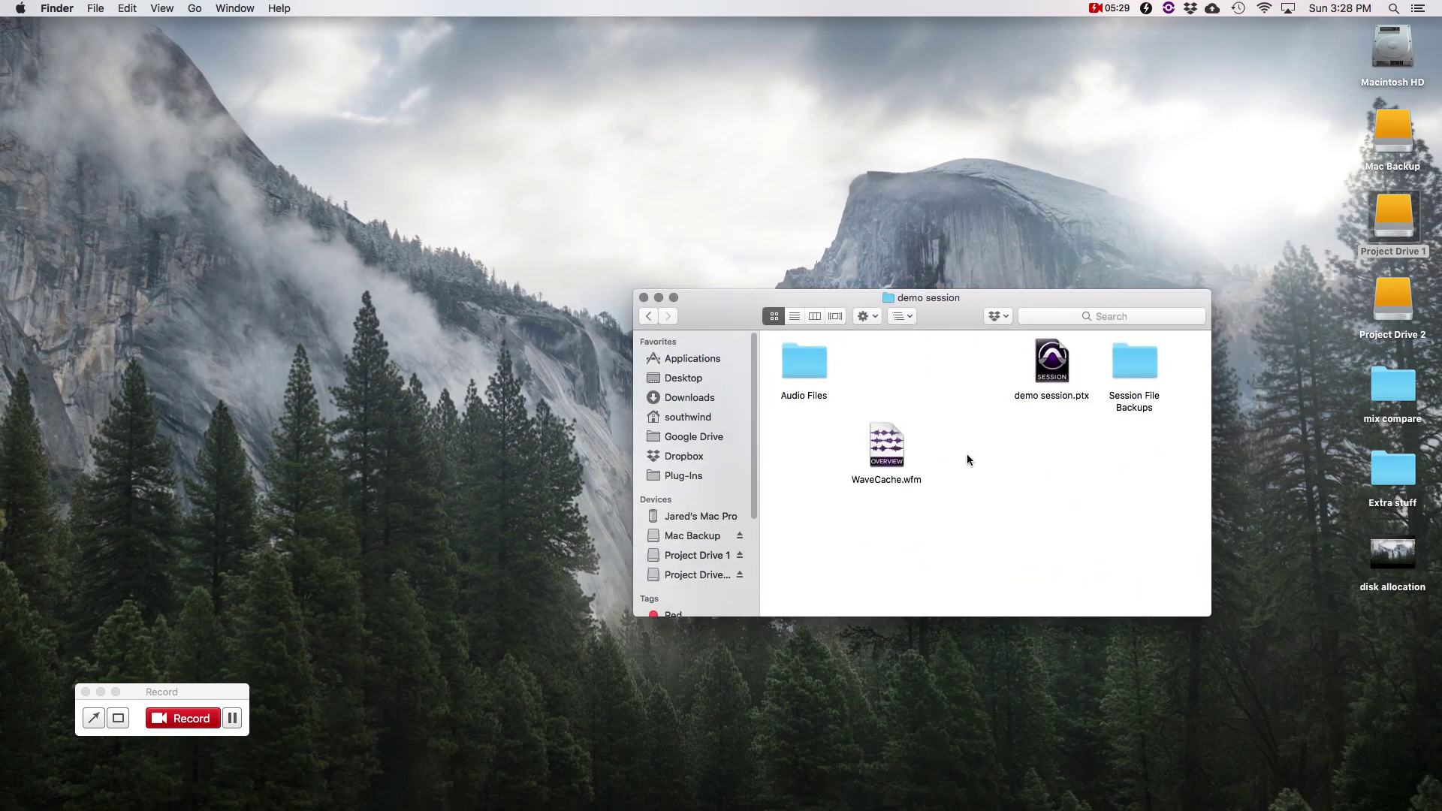
pyautogui.doubleClick(1060, 366)
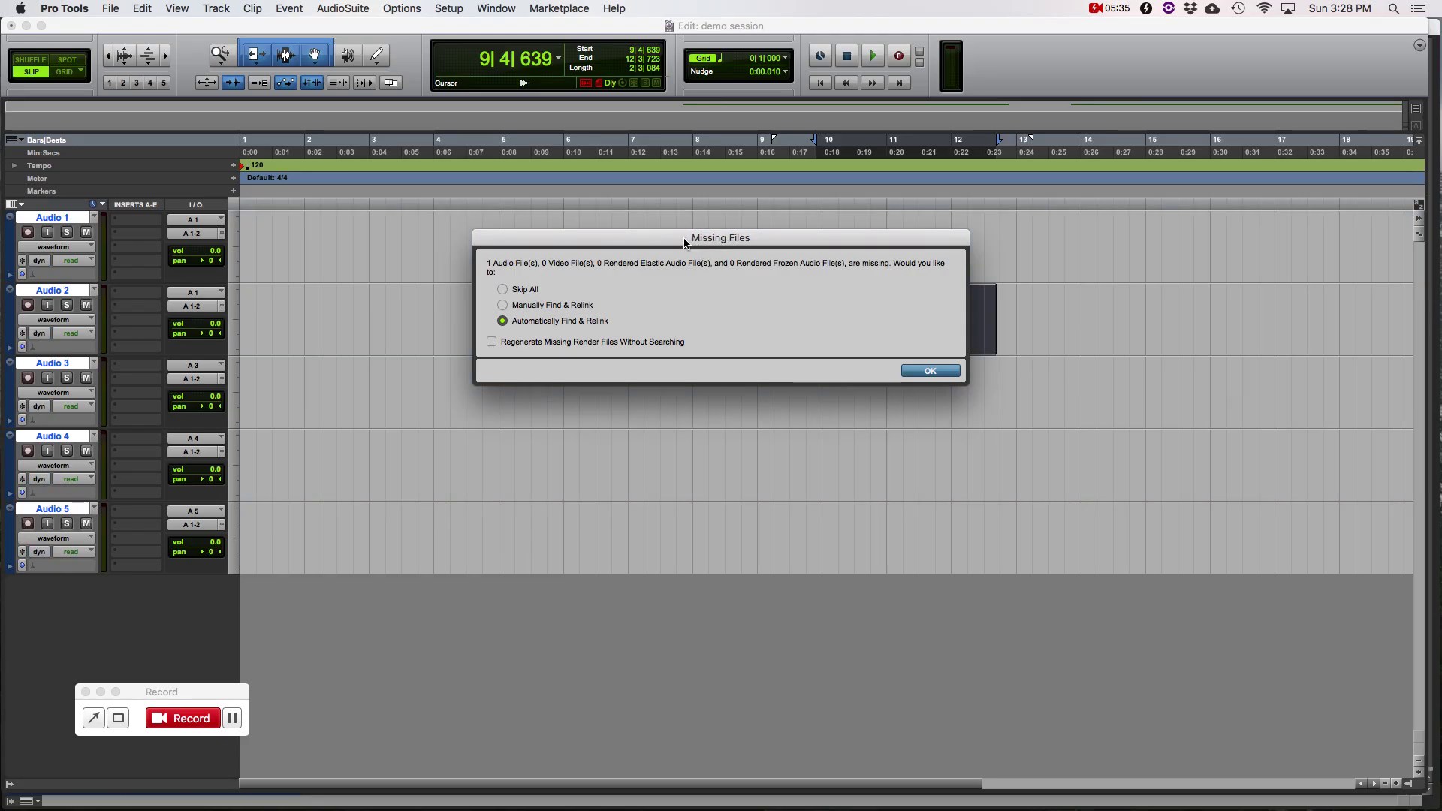
pyautogui.moveTo(688, 242); pyautogui.dragTo(694, 398)
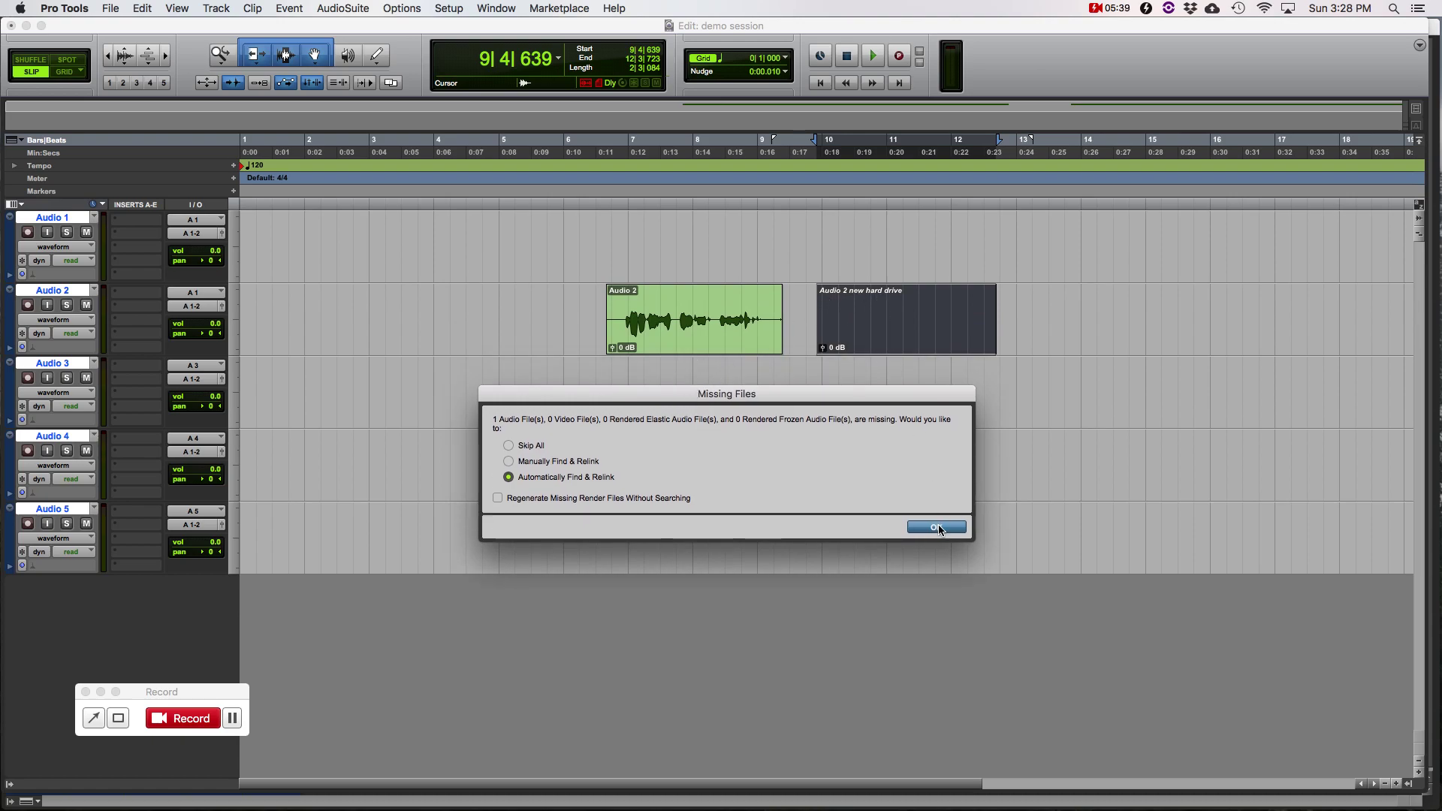
pyautogui.click(527, 447)
pyautogui.click(947, 526)
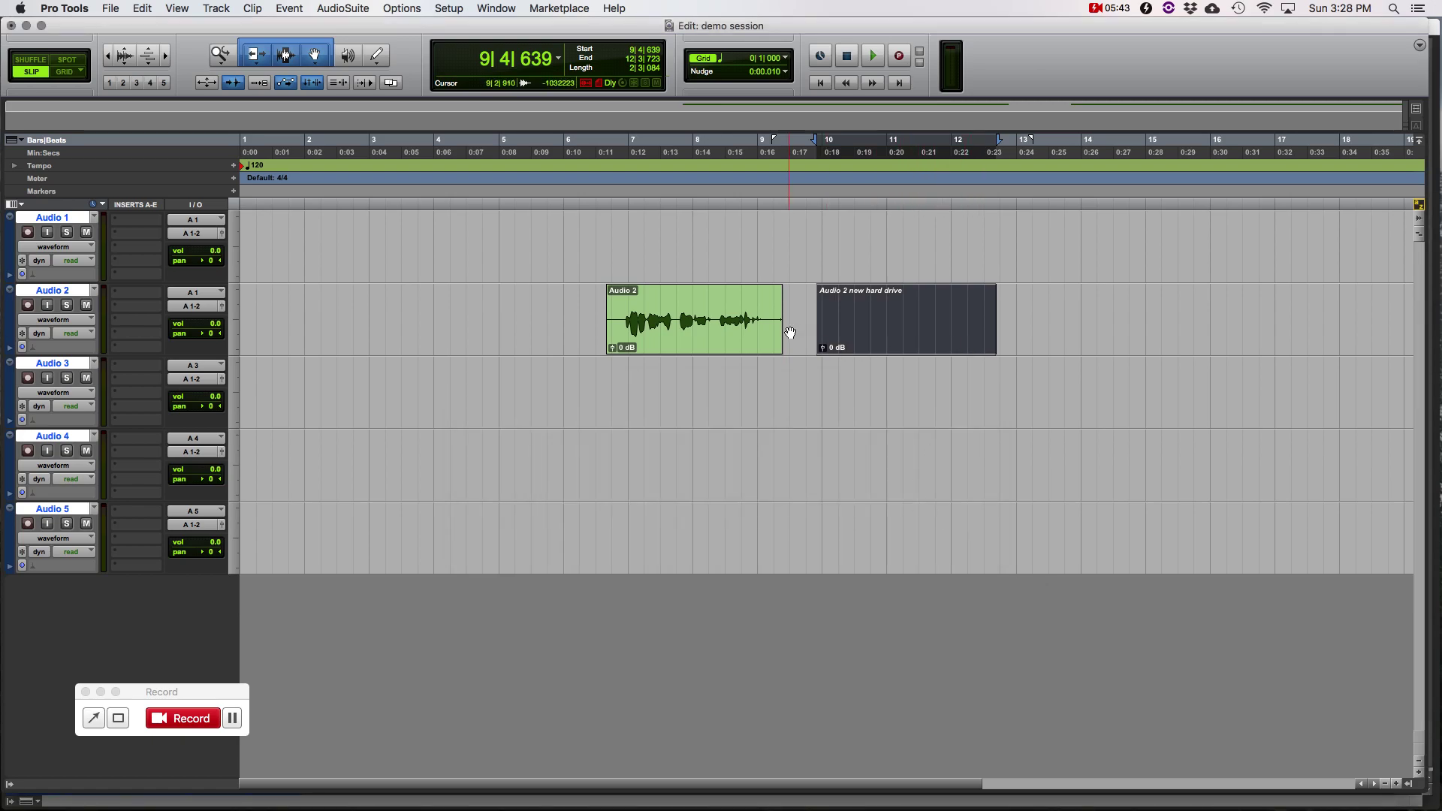
# Check the demo session folder on Project Drive 1, then return to Pro Tools' Setup menu
pyautogui.press('F11')
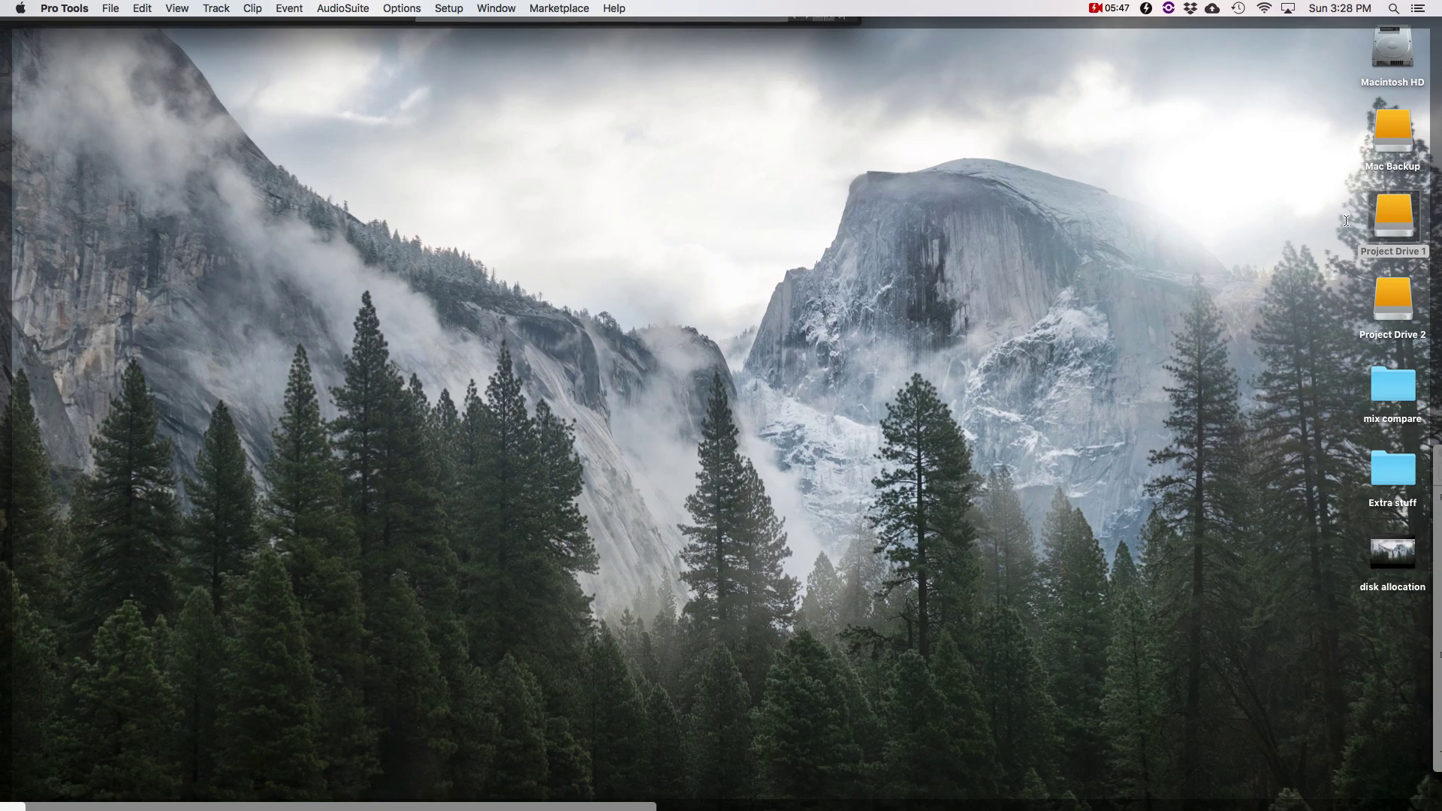
pyautogui.doubleClick(1393, 217)
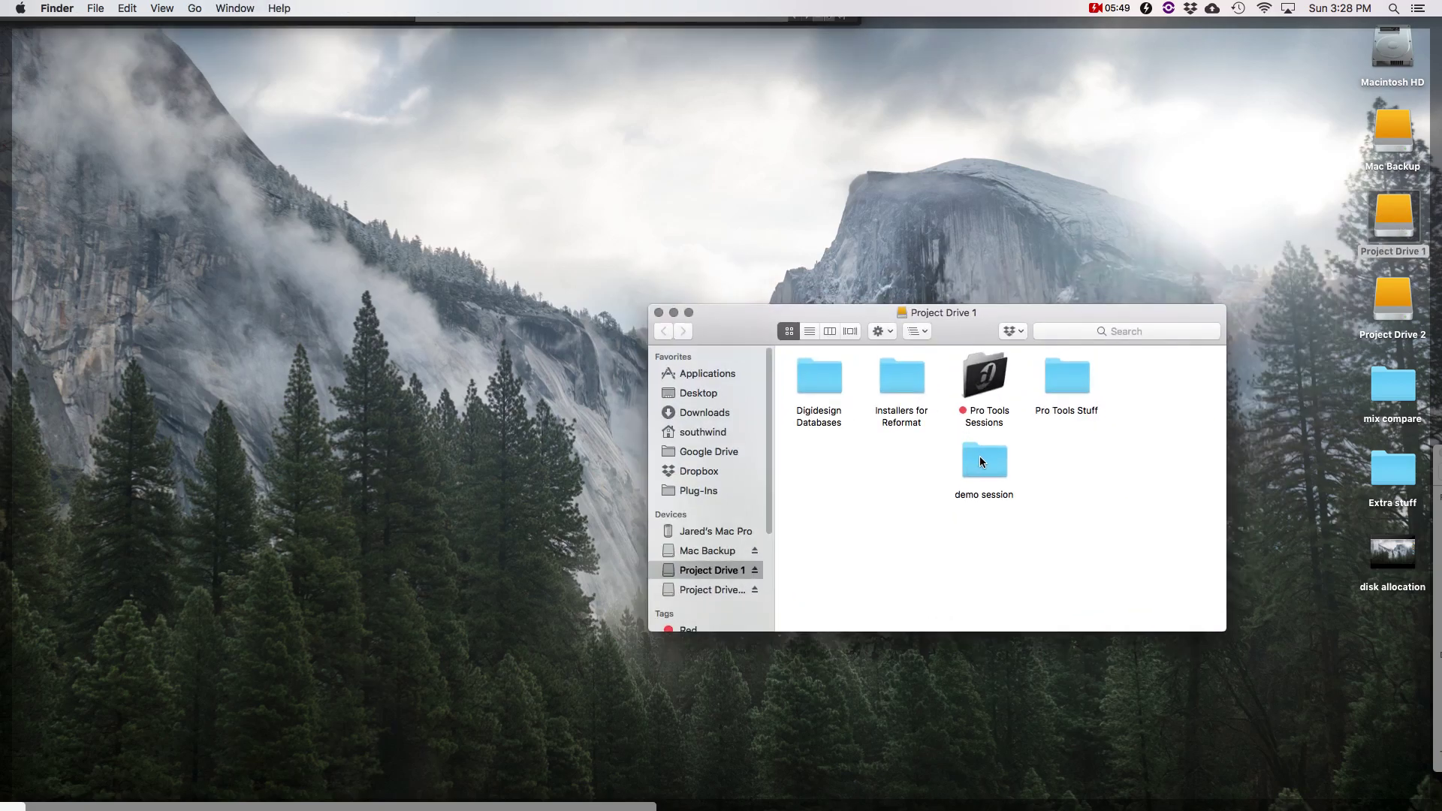
pyautogui.click(980, 456)
pyautogui.click(1327, 18)
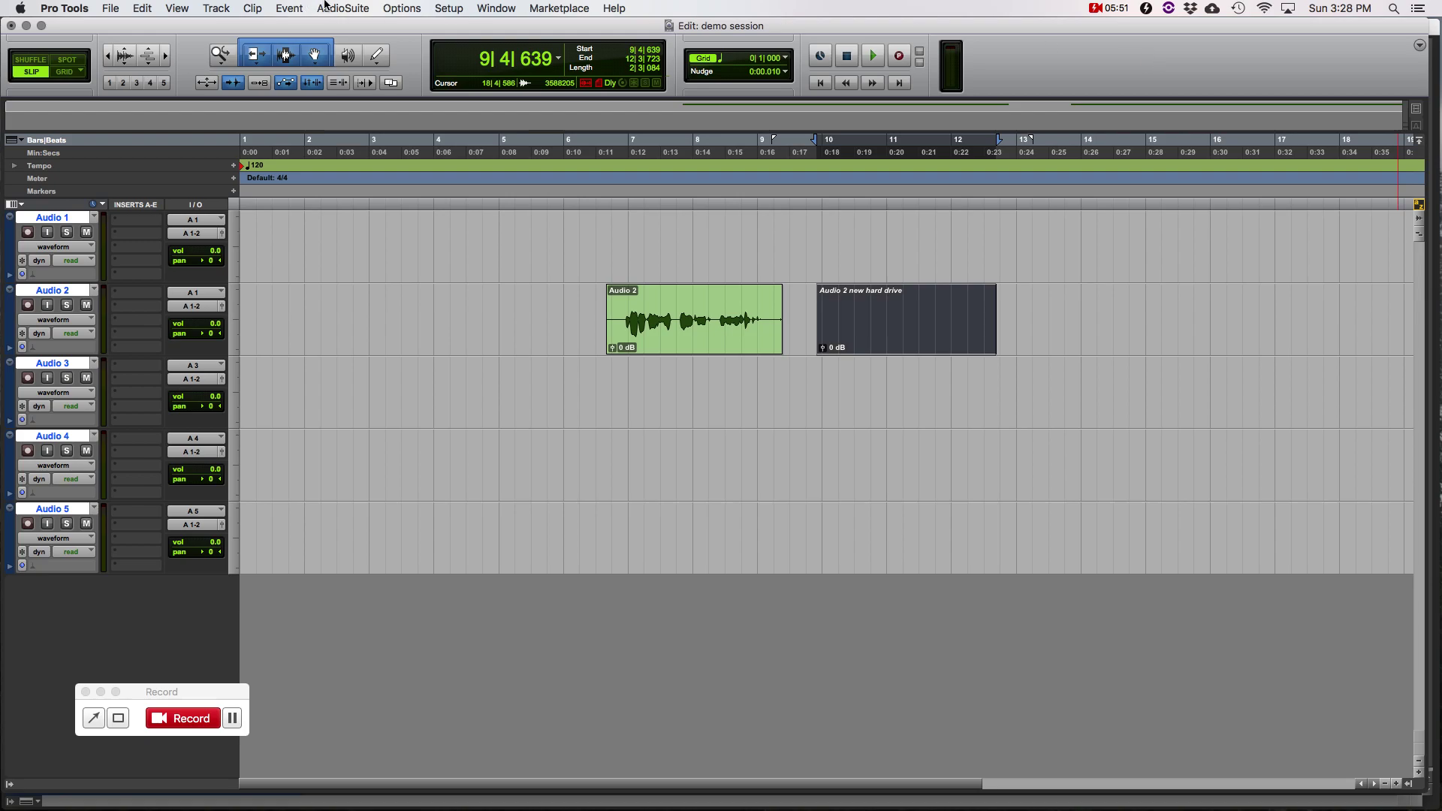
pyautogui.click(442, 7)
pyautogui.click(455, 55)
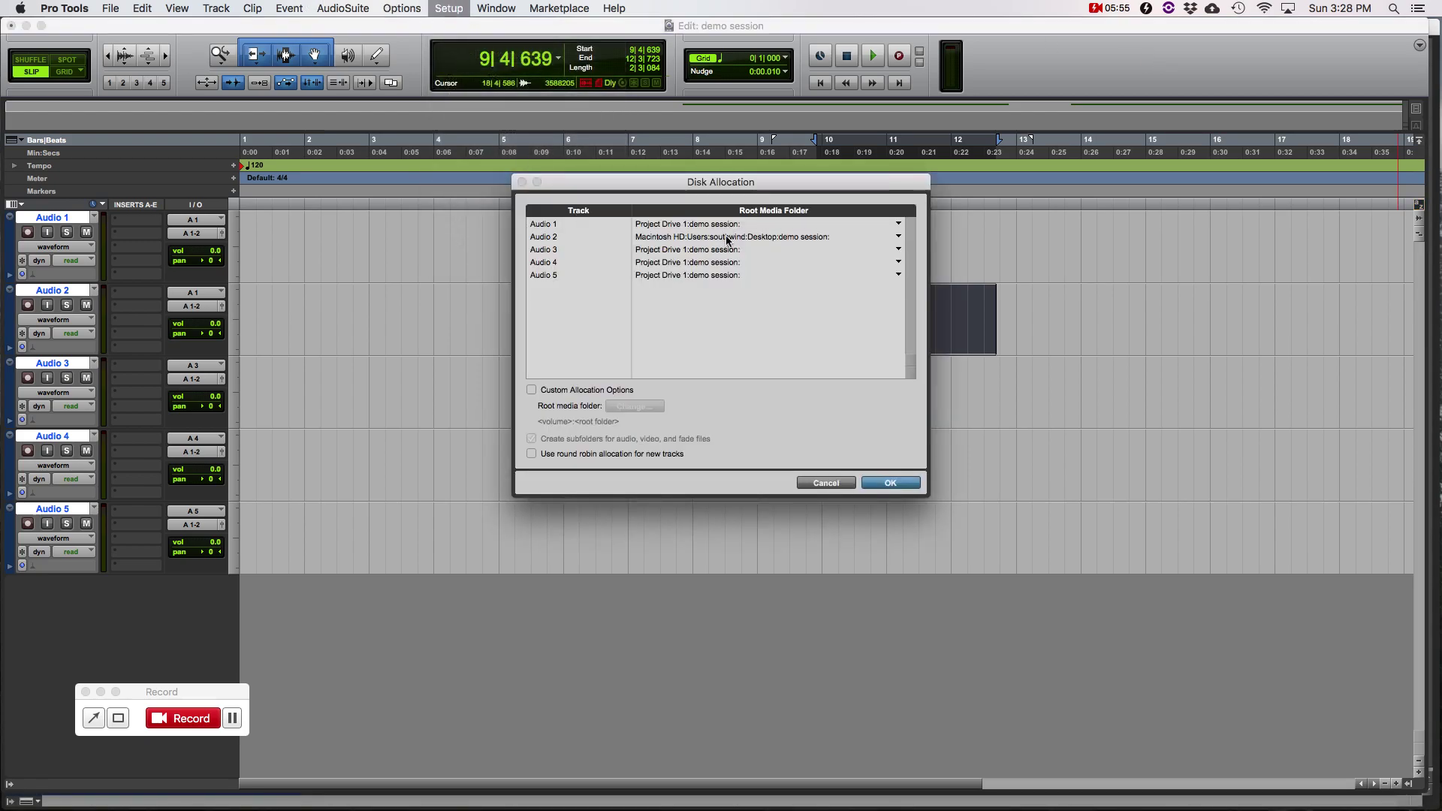
pyautogui.click(583, 222)
pyautogui.moveTo(565, 250); pyautogui.dragTo(561, 275)
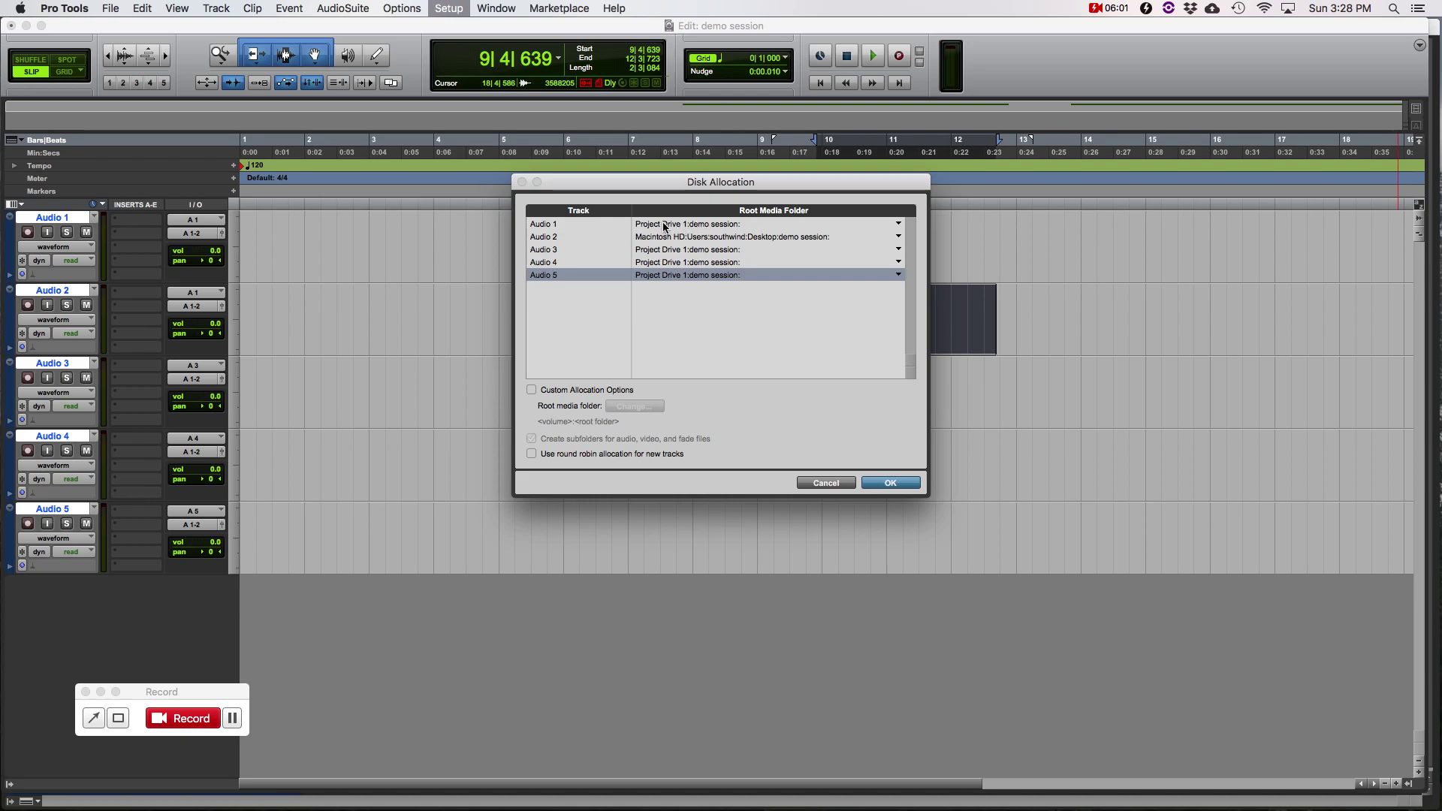
pyautogui.click(575, 236)
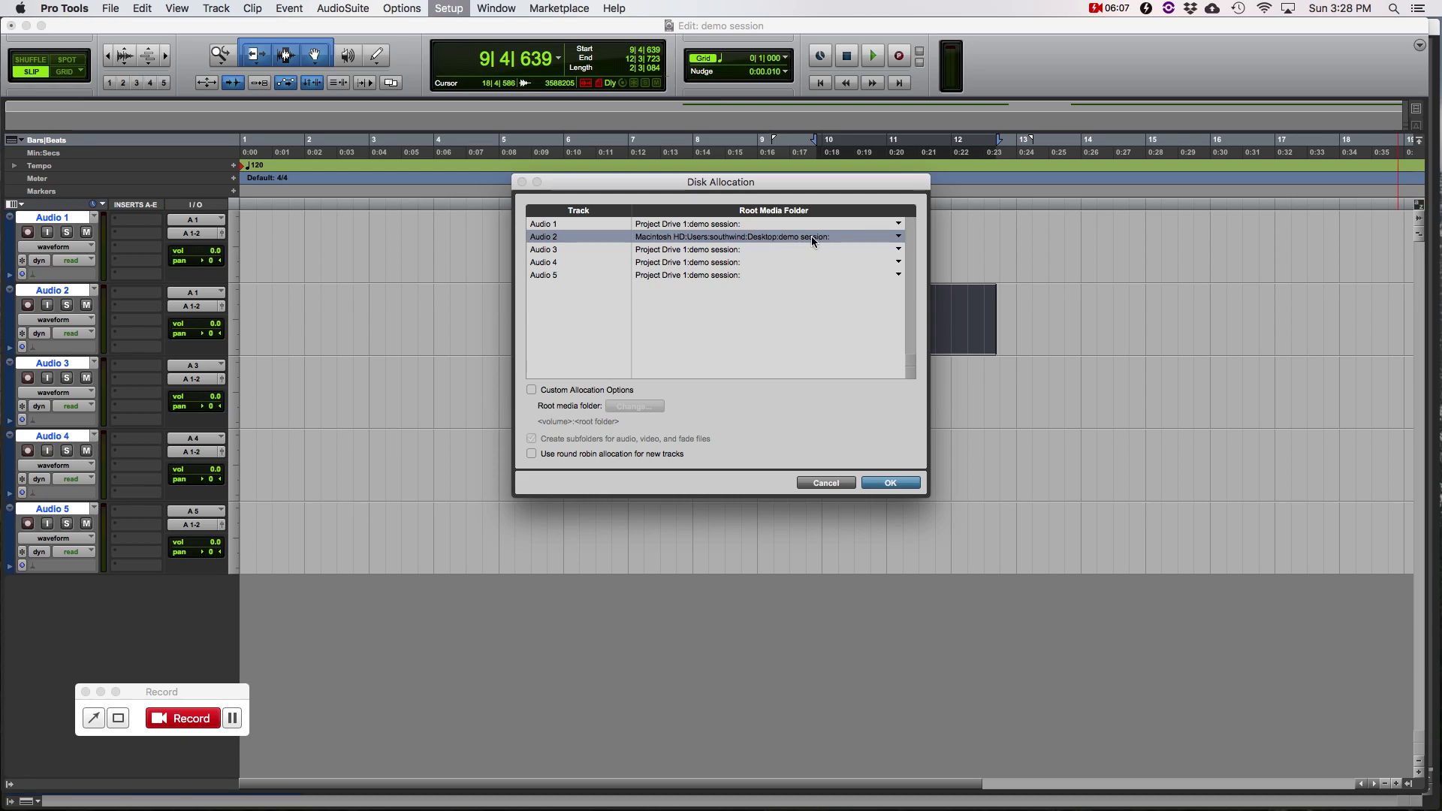
pyautogui.click(826, 483)
pyautogui.press('F11')
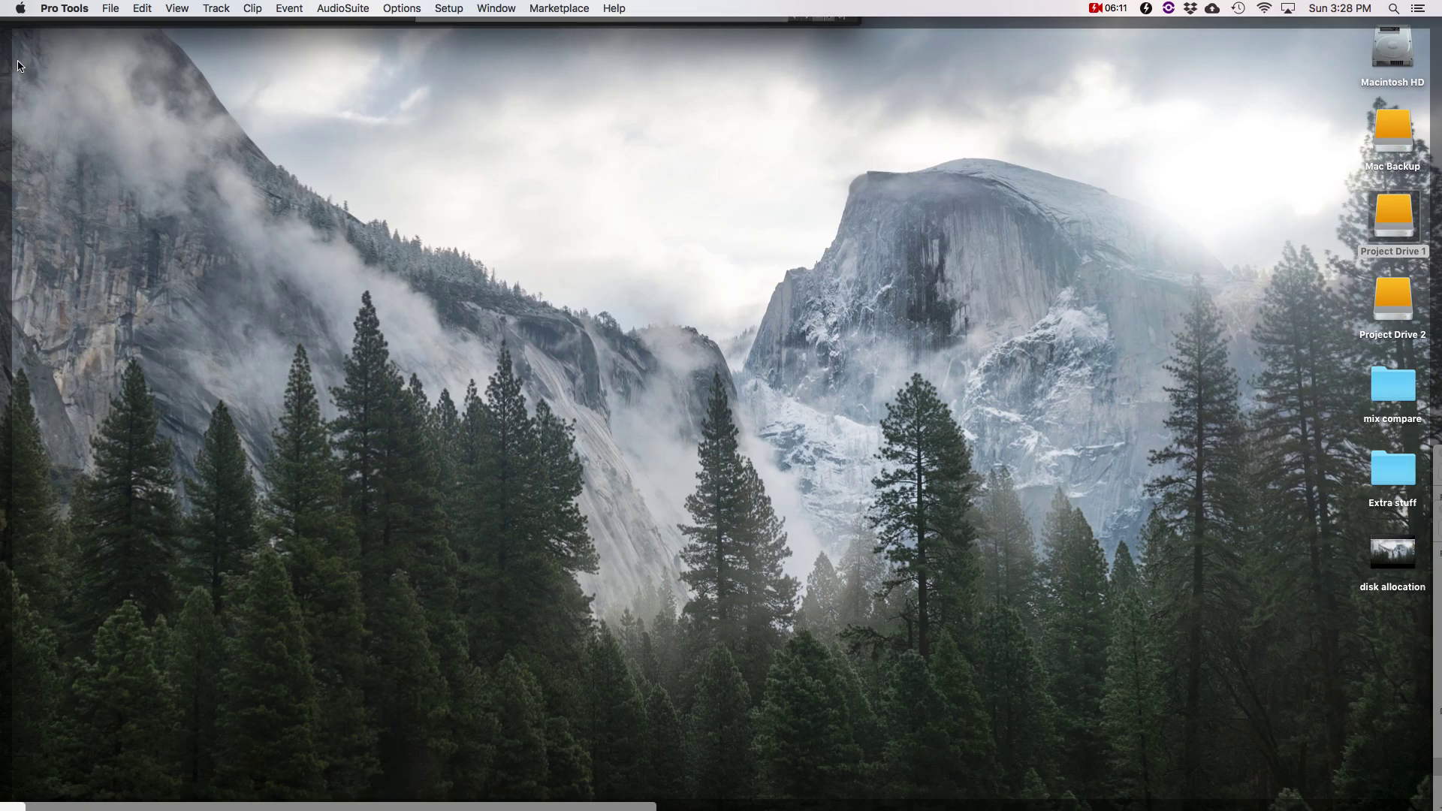
pyautogui.press('F11')
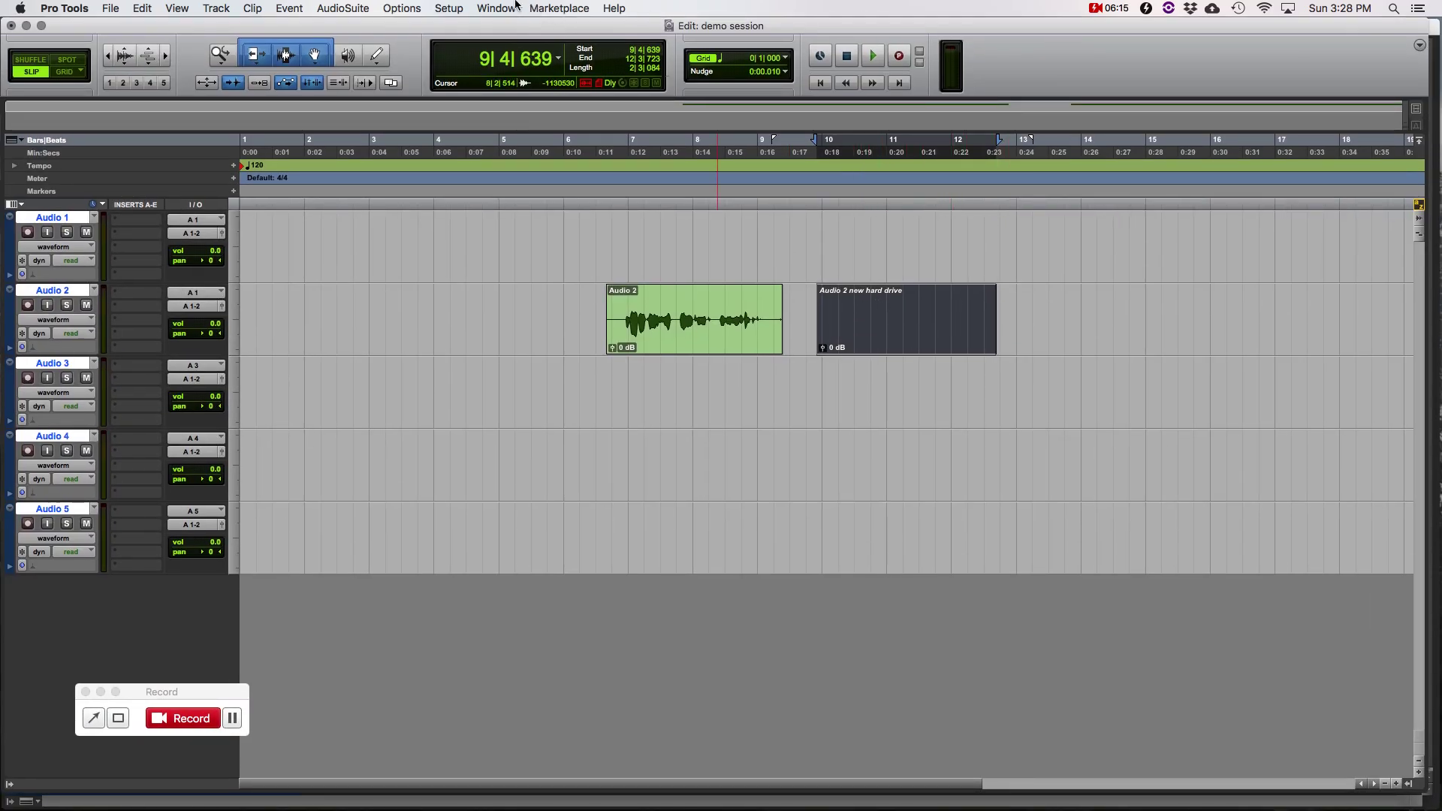
pyautogui.click(456, 8)
pyautogui.click(489, 56)
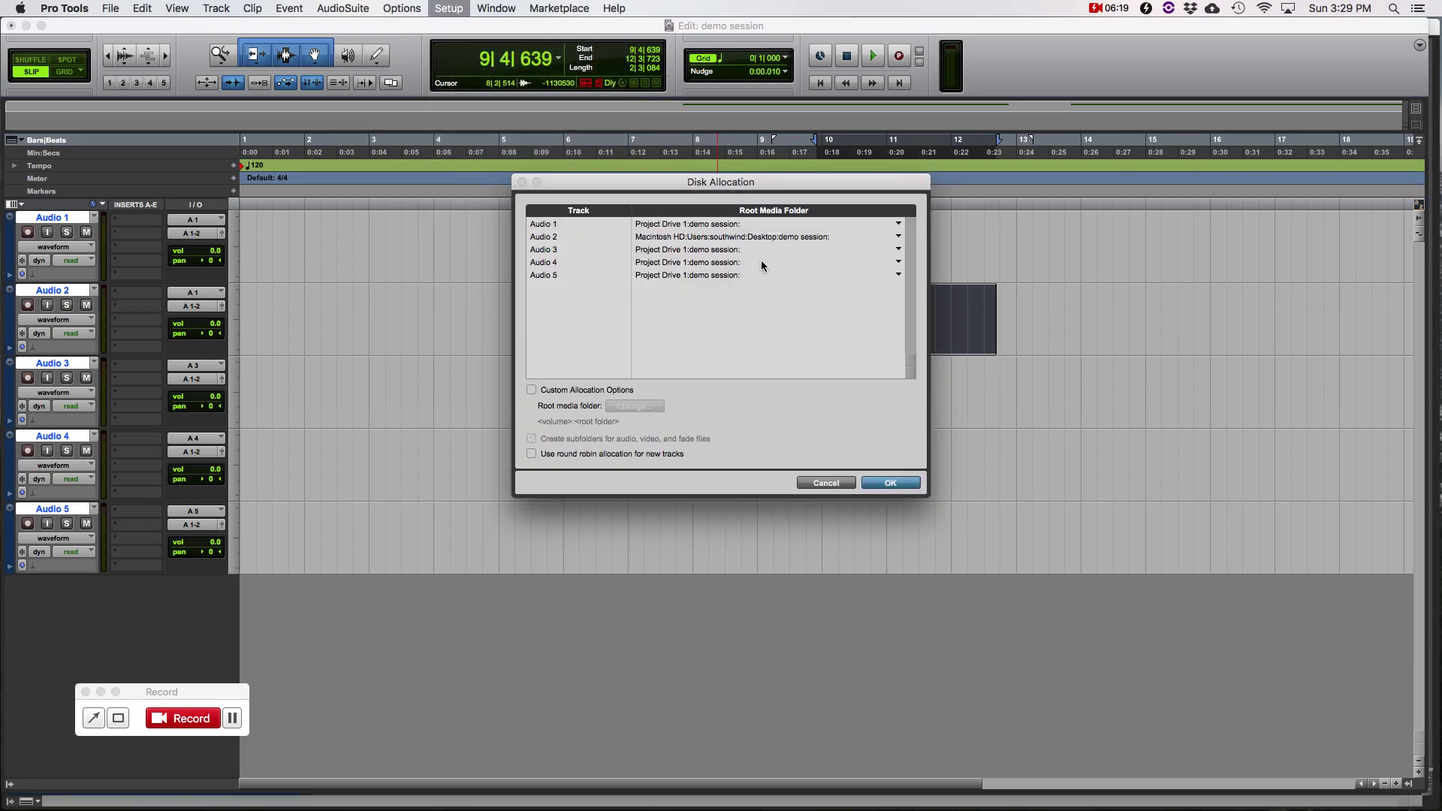
# Allocate all five tracks to Project Drive 1 > demo session via Select Folder and apply it
pyautogui.click(756, 262)
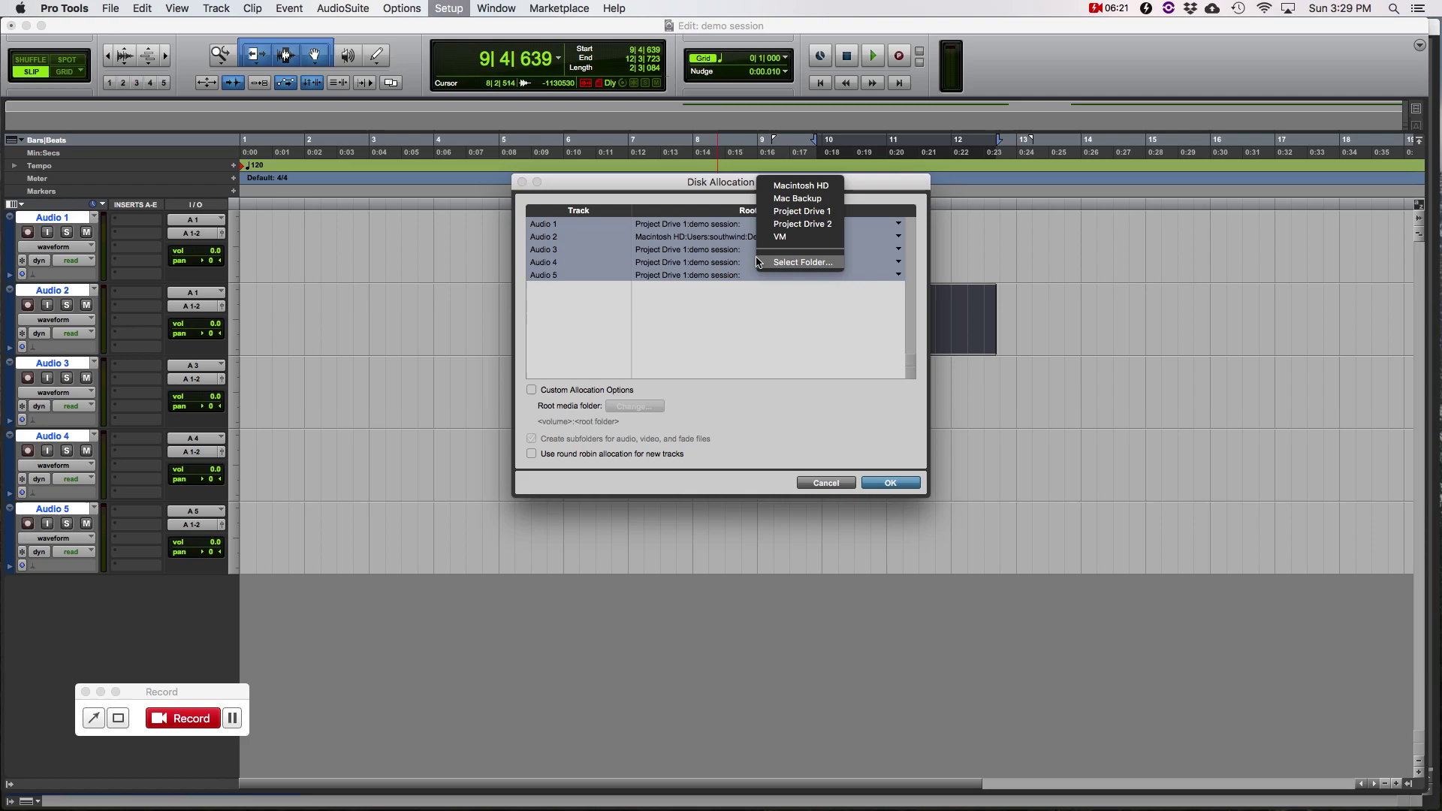
pyautogui.click(782, 263)
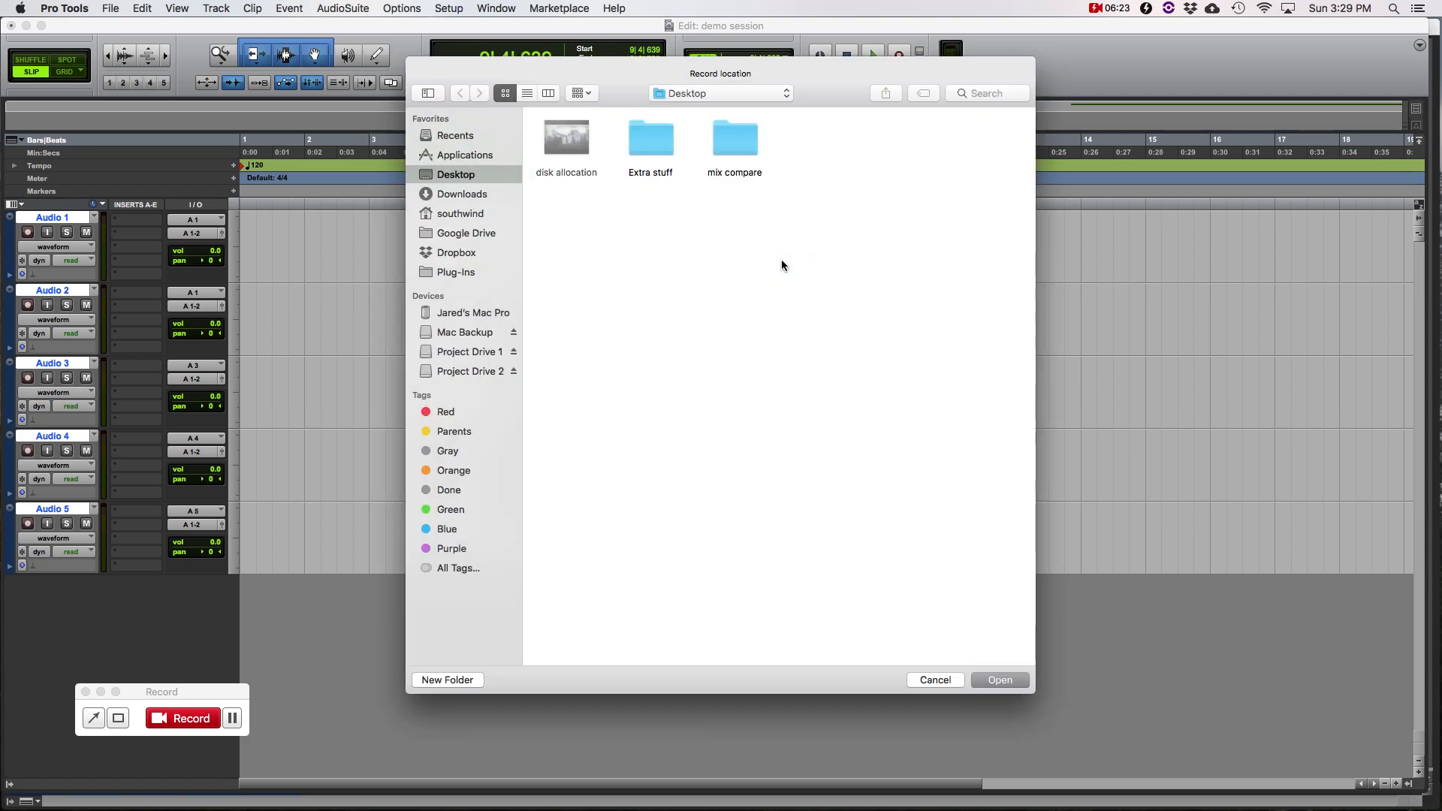
pyautogui.click(470, 350)
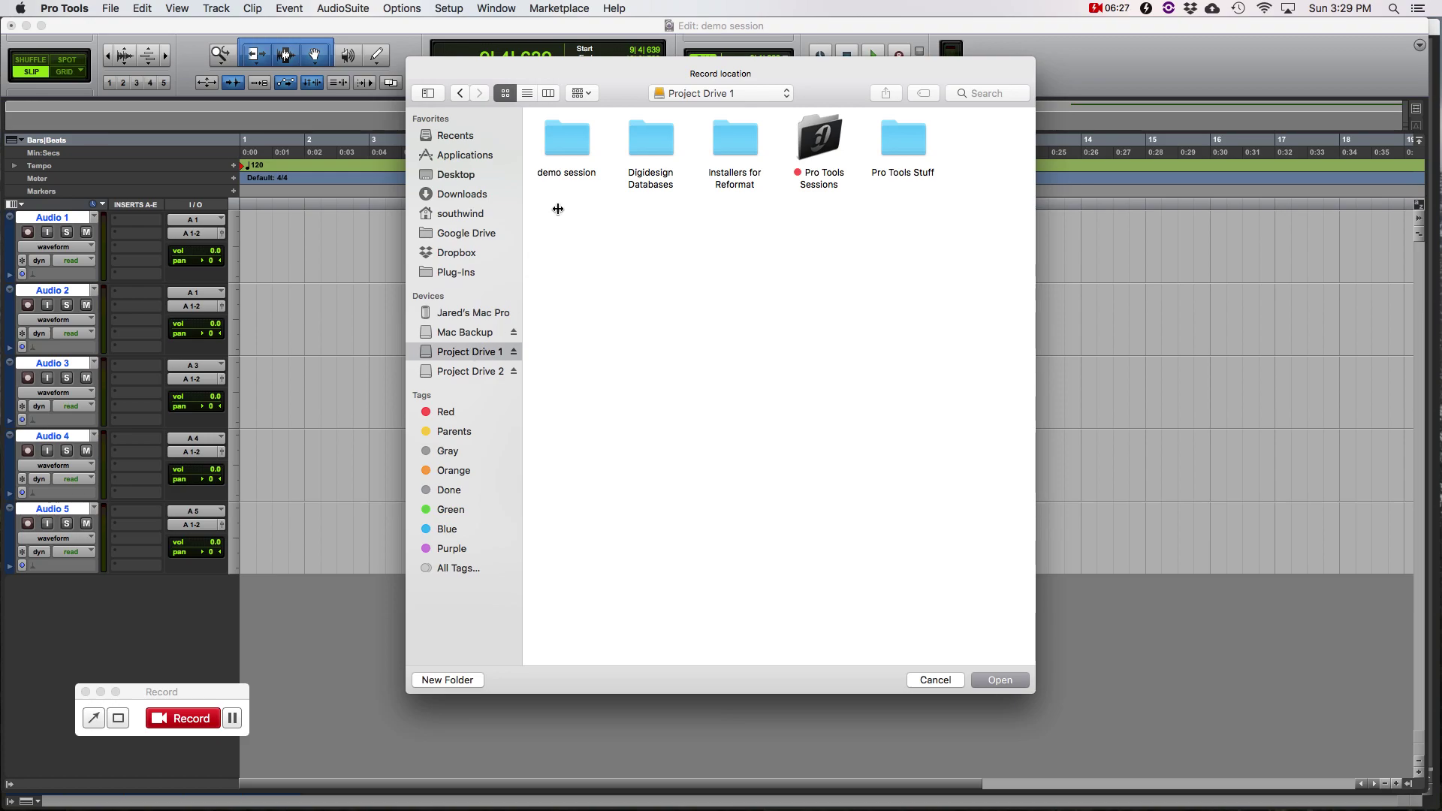
pyautogui.click(560, 145)
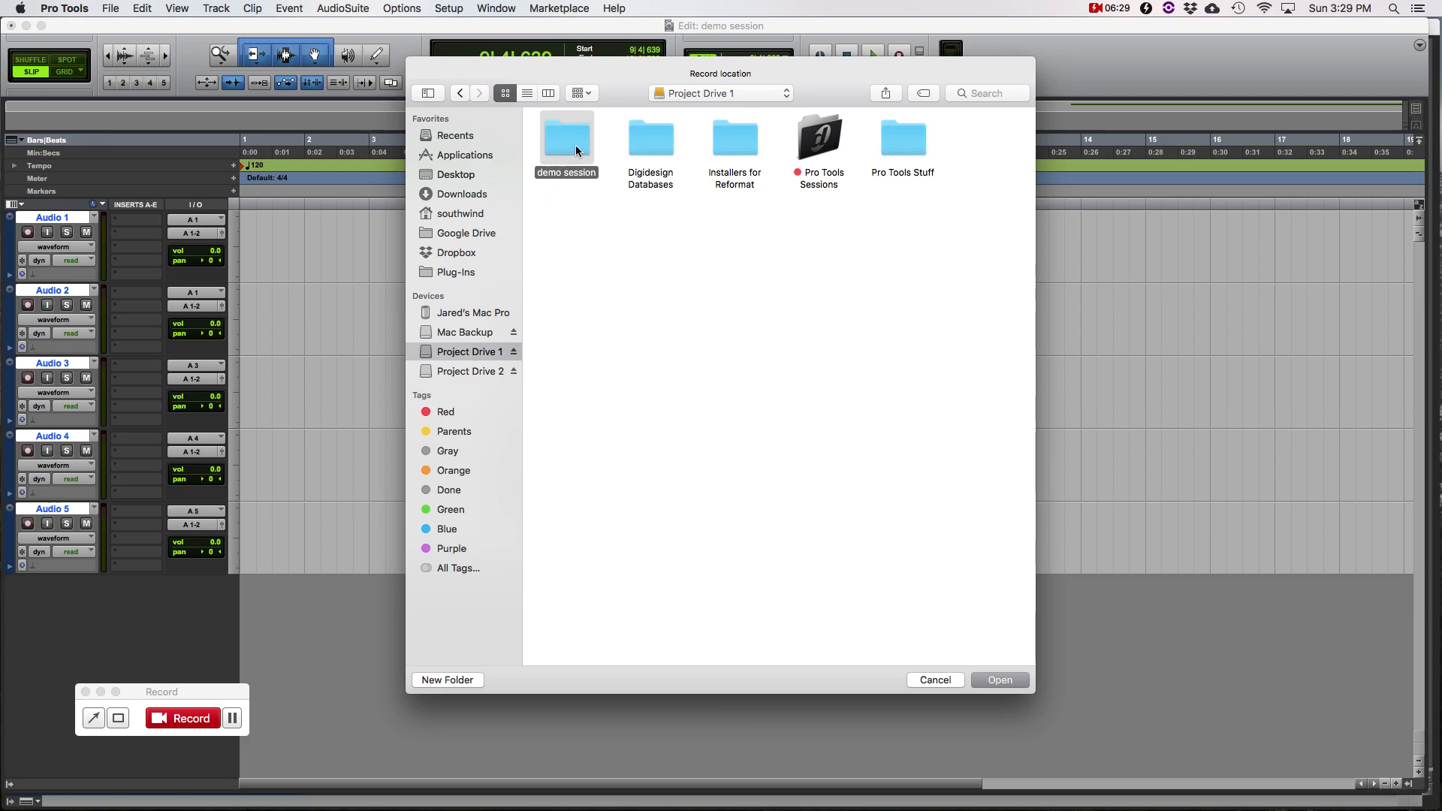
pyautogui.doubleClick(577, 150)
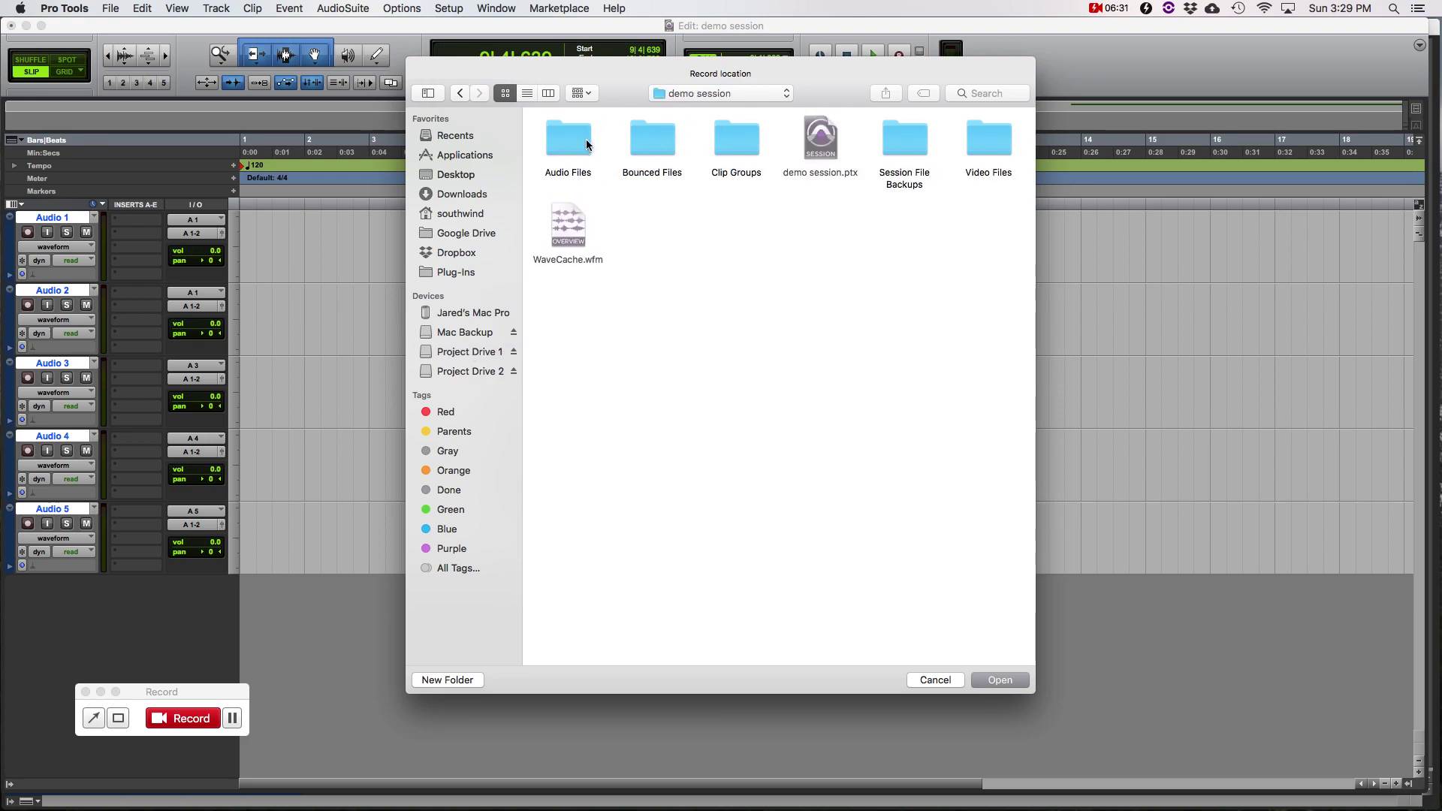
pyautogui.click(460, 93)
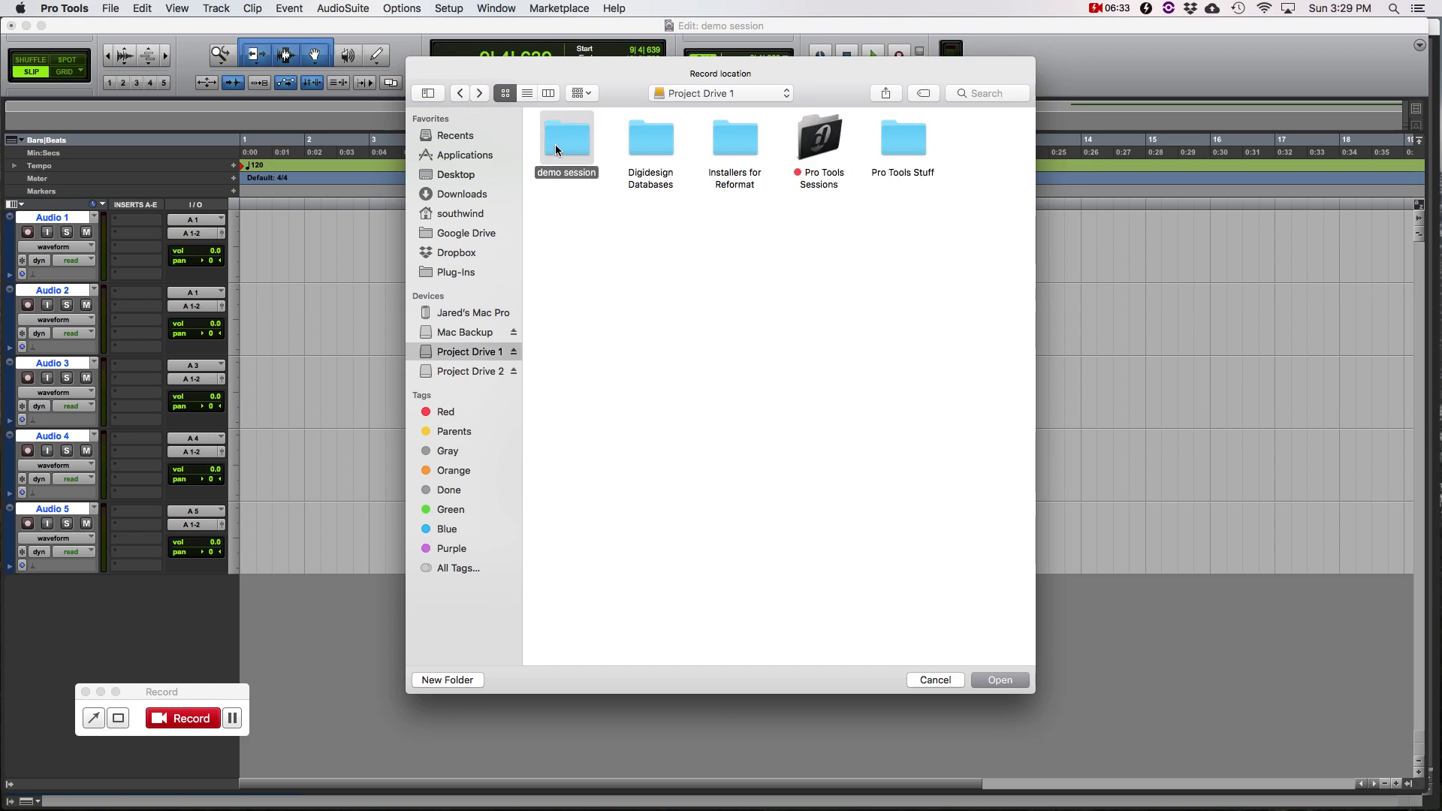
pyautogui.click(989, 678)
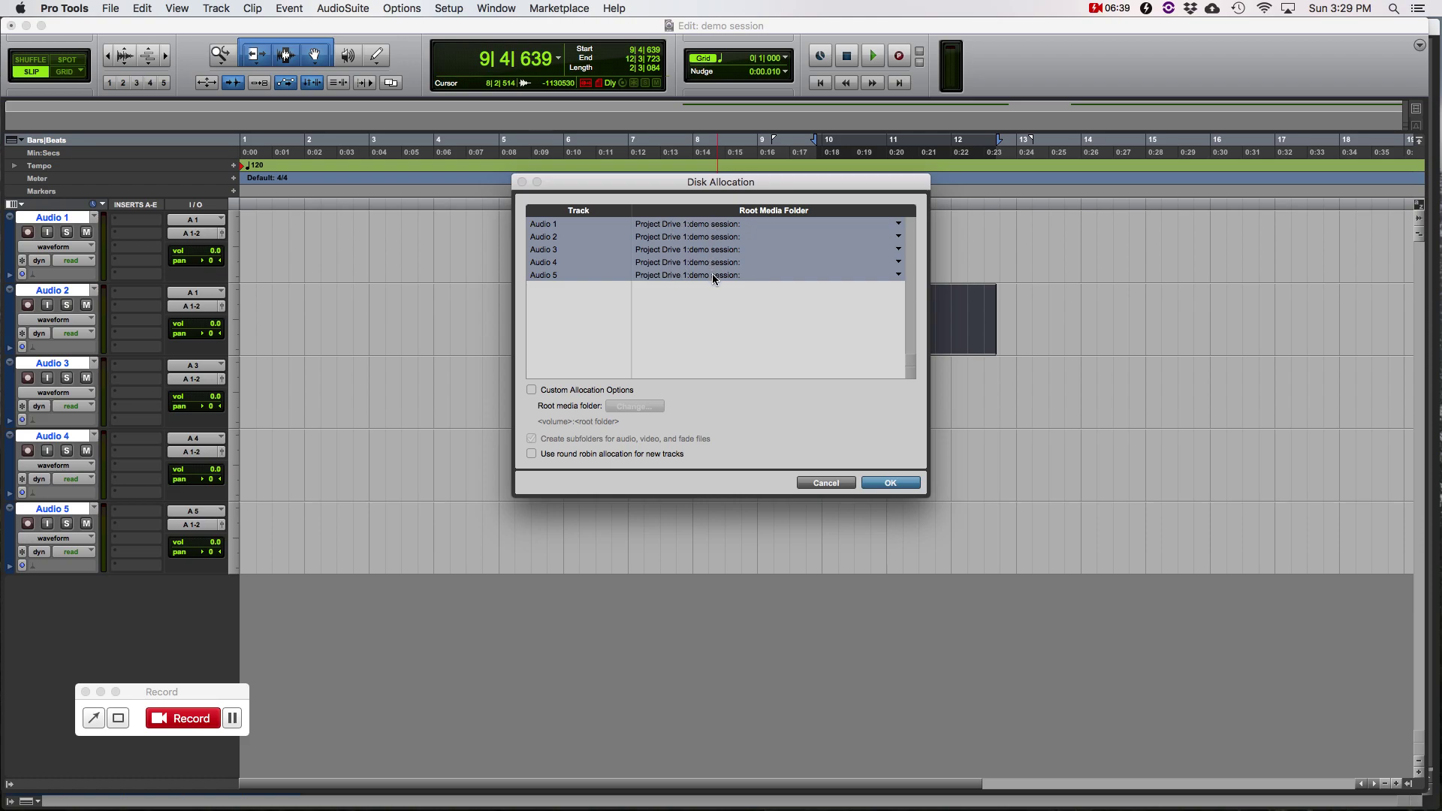
pyautogui.click(887, 485)
# Record a new clip on Audio 2 starting at bar 13, then disarm the track
pyautogui.click(1018, 292)
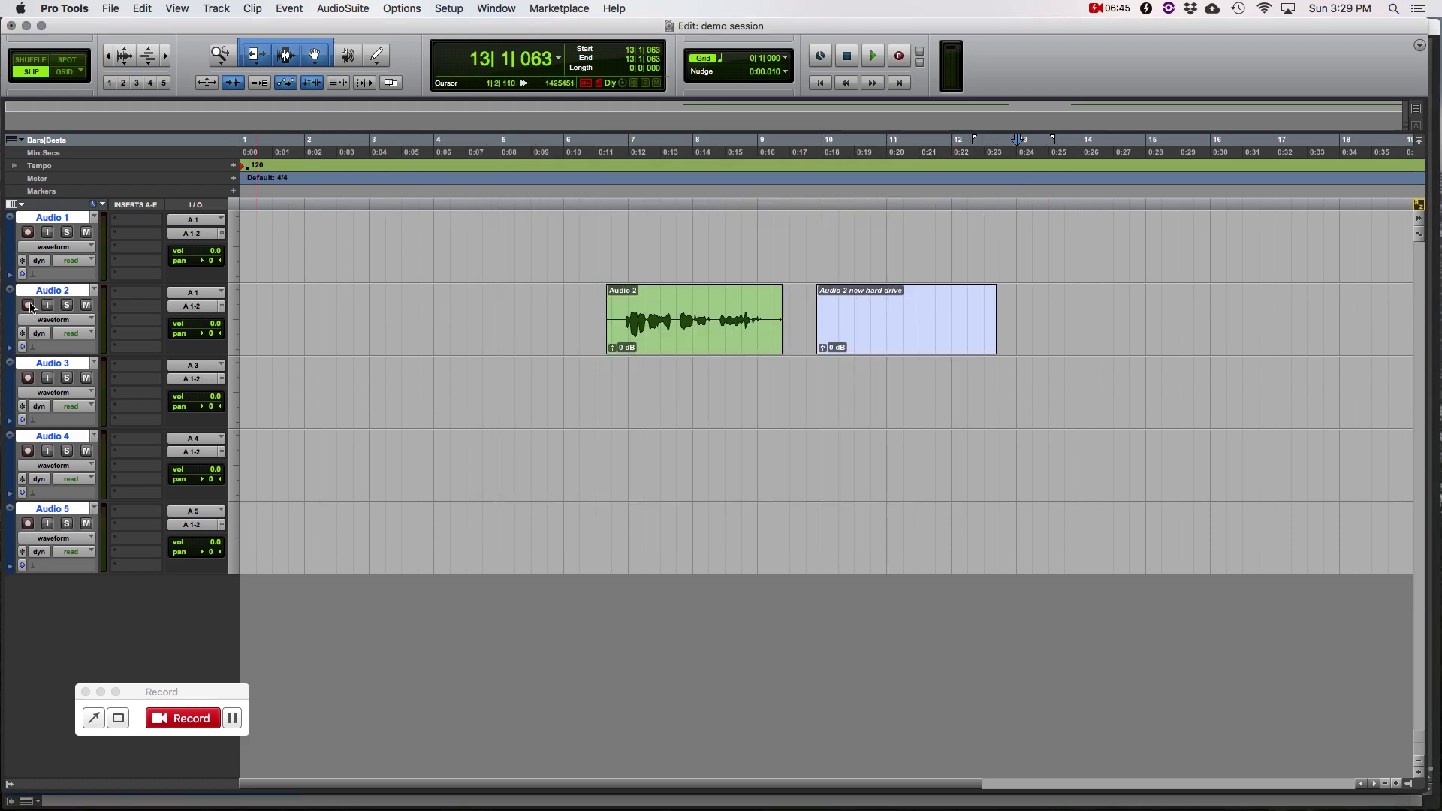
pyautogui.click(29, 305)
pyautogui.press('super+space')
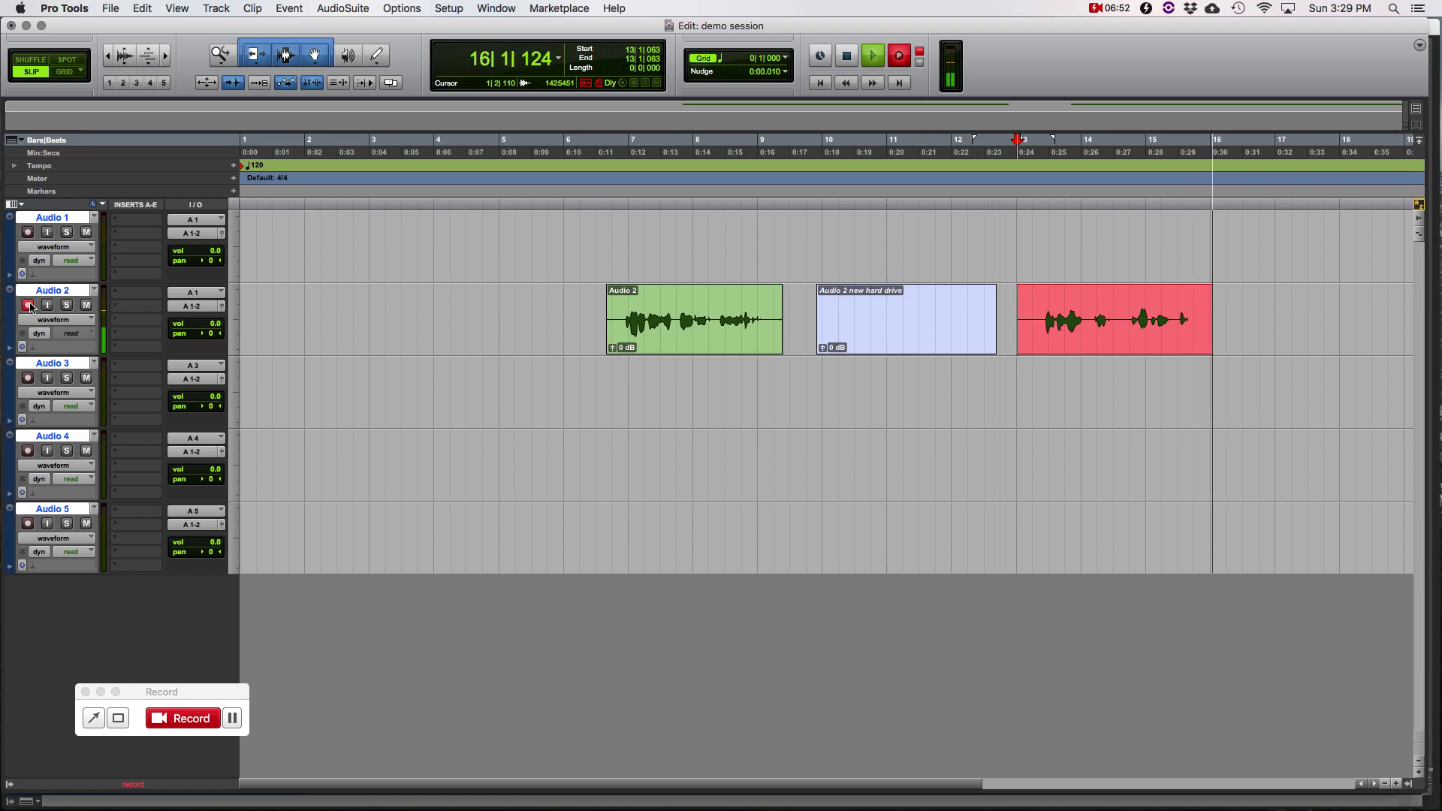
pyautogui.press('space')
pyautogui.click(28, 305)
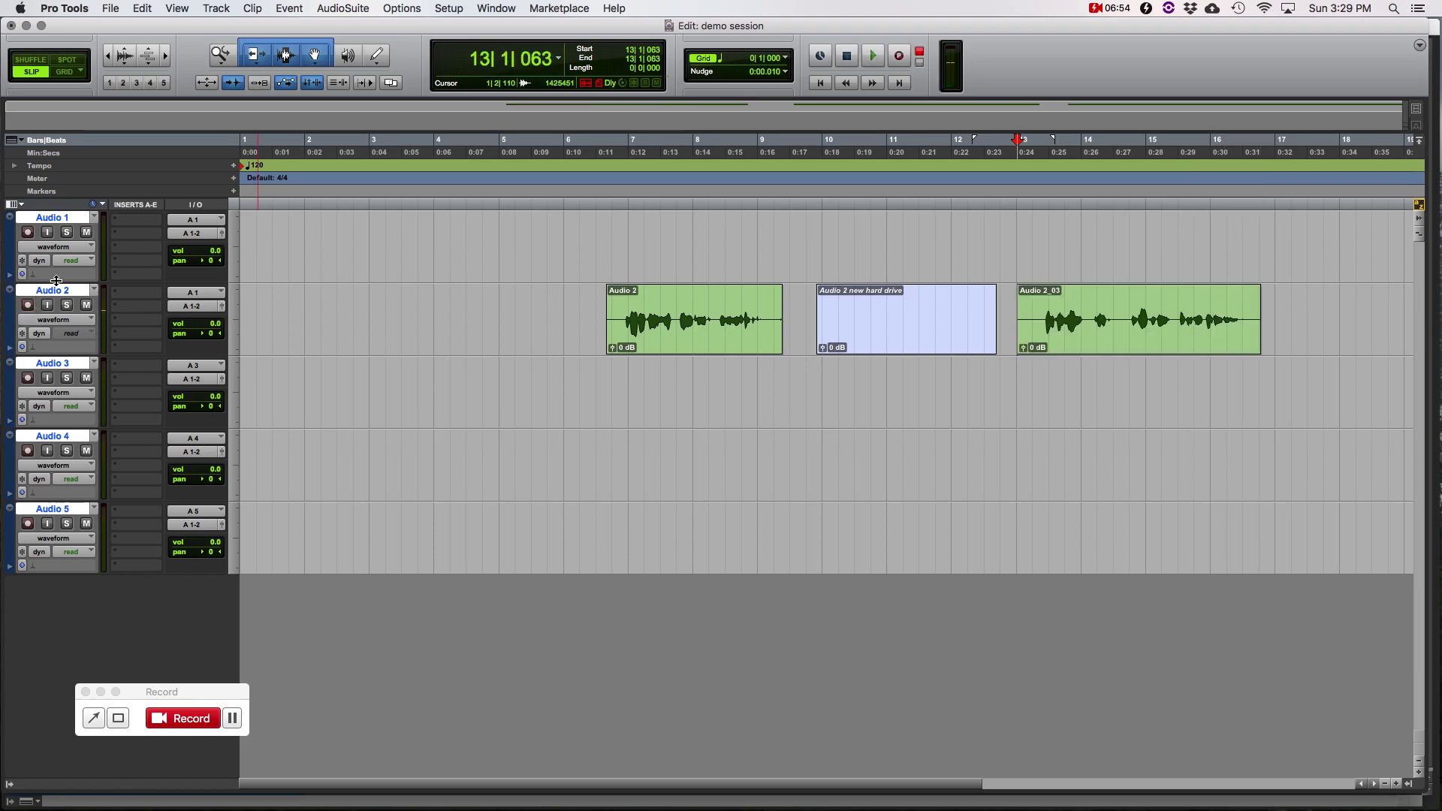
# Rename the Audio 2_03 clip to 'Audio 2 allocation'
pyautogui.doubleClick(1066, 328)
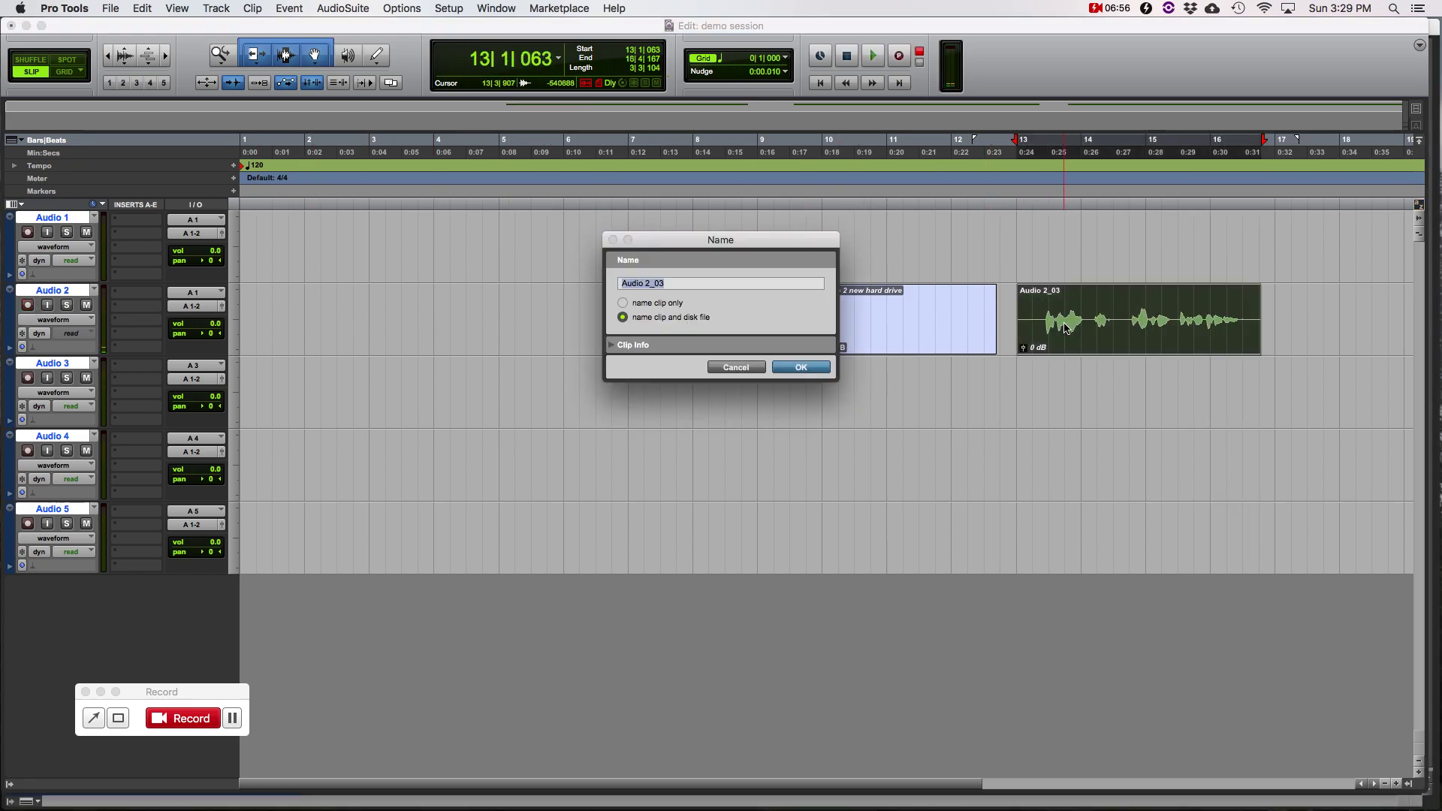
pyautogui.press('Right')
pyautogui.press('BackSpace')
pyautogui.press('BackSpace')
pyautogui.press('BackSpace')
pyautogui.write('allocation')
pyautogui.press('Return')
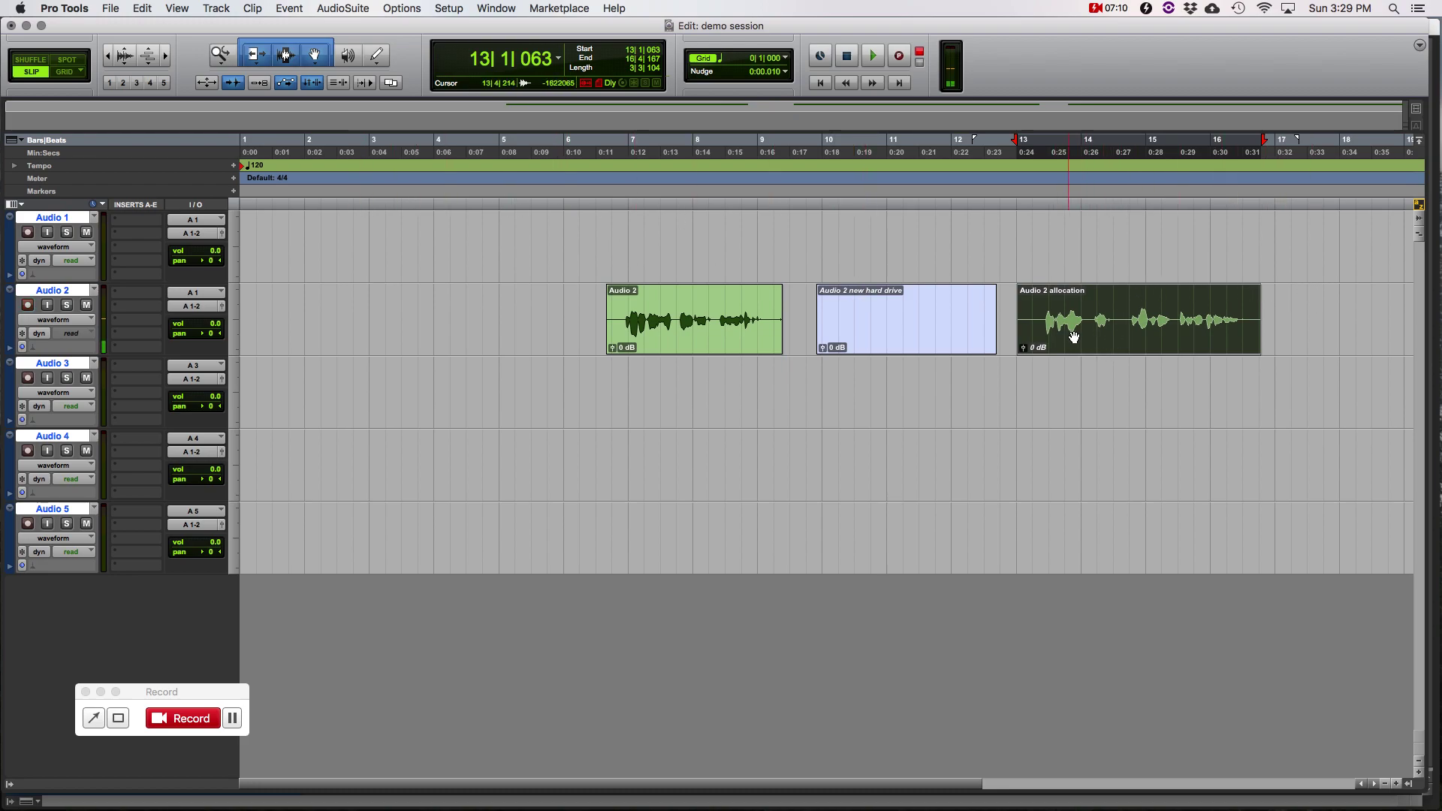
# Dismiss the Setup menu, switch to Finder and close its open windows
pyautogui.click(454, 6)
pyautogui.click(731, 8)
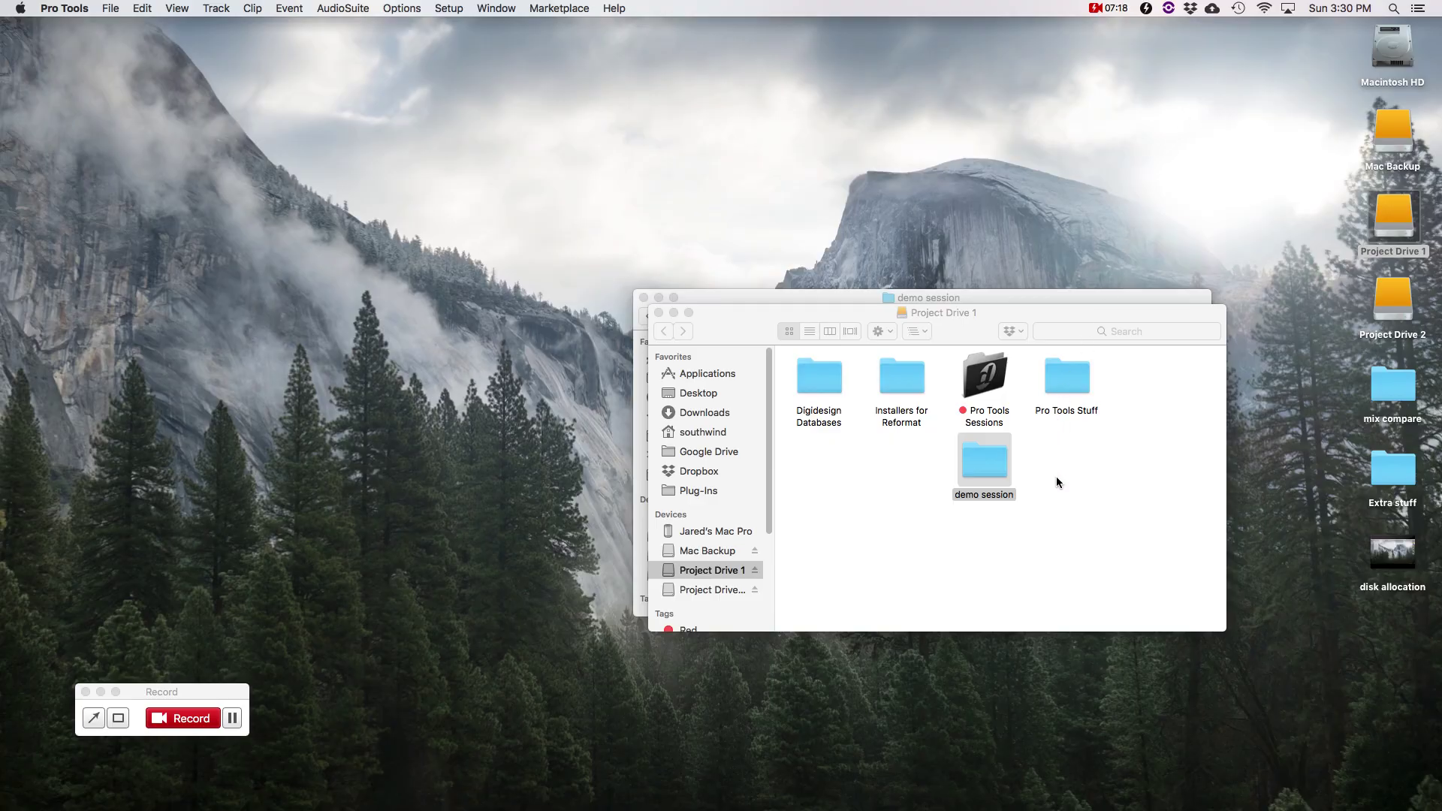
pyautogui.click(1073, 426)
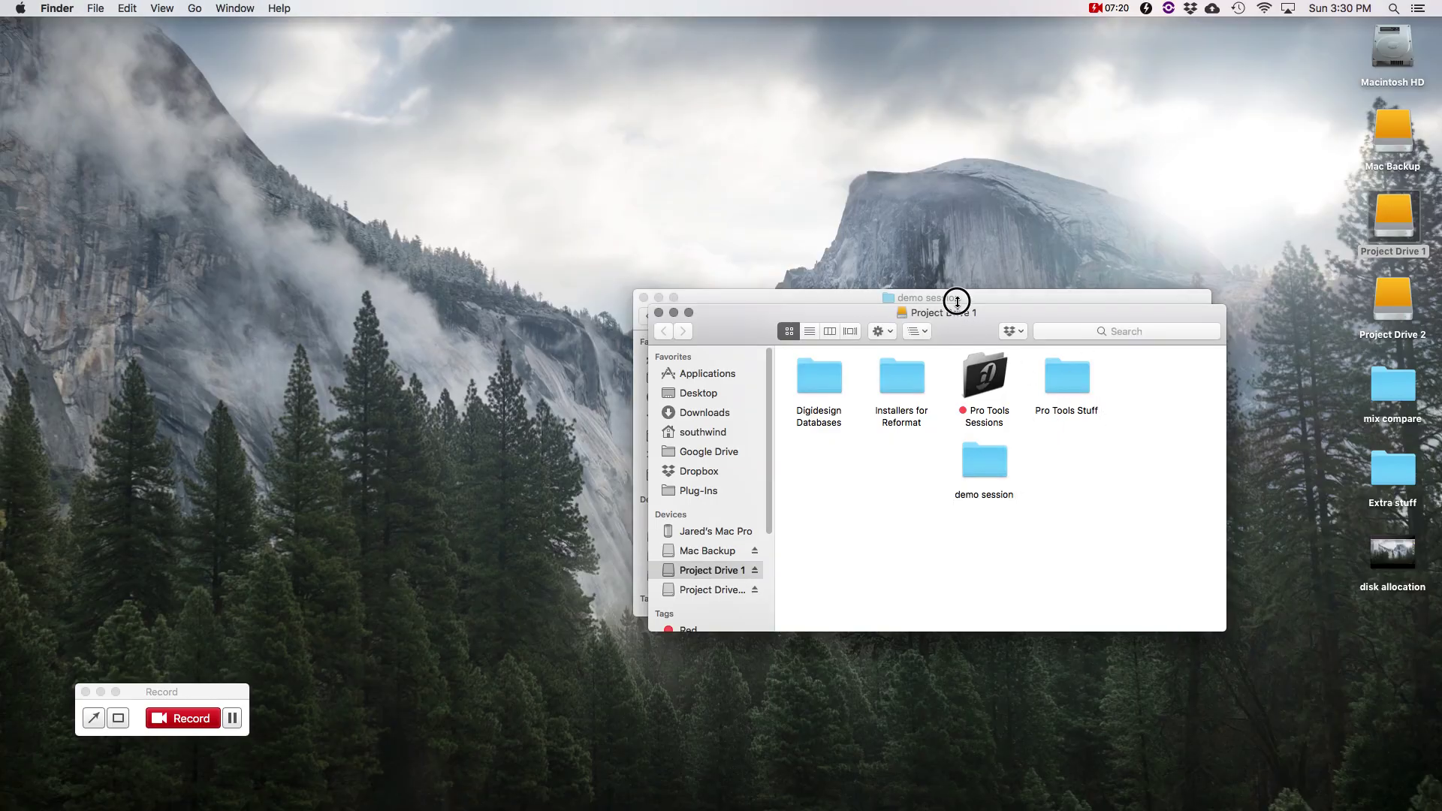
pyautogui.press('super+w')
pyautogui.press('super+w')
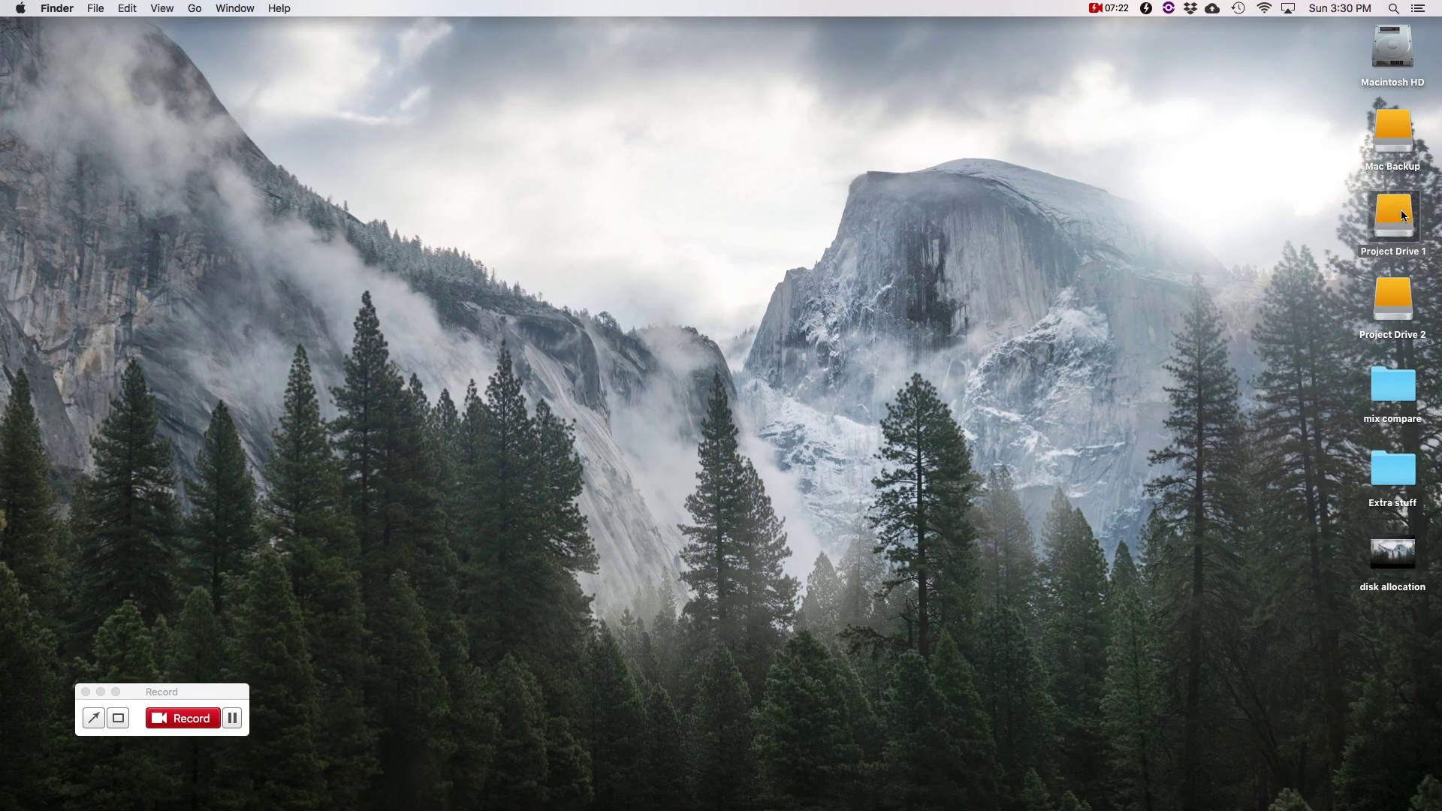
# Open Project Drive 1 > demo session > Audio Files in Finder
pyautogui.doubleClick(1400, 212)
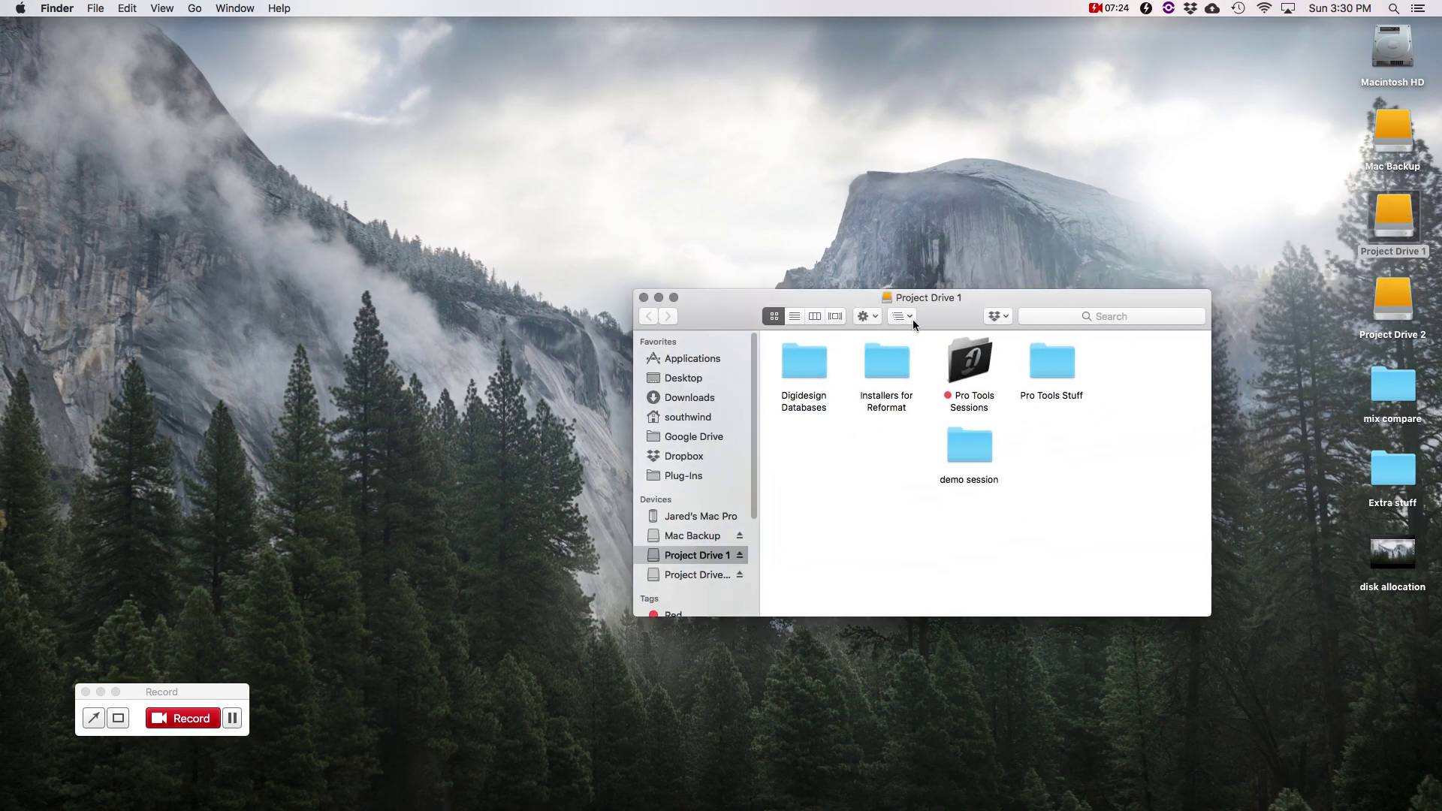
pyautogui.doubleClick(957, 460)
pyautogui.doubleClick(804, 367)
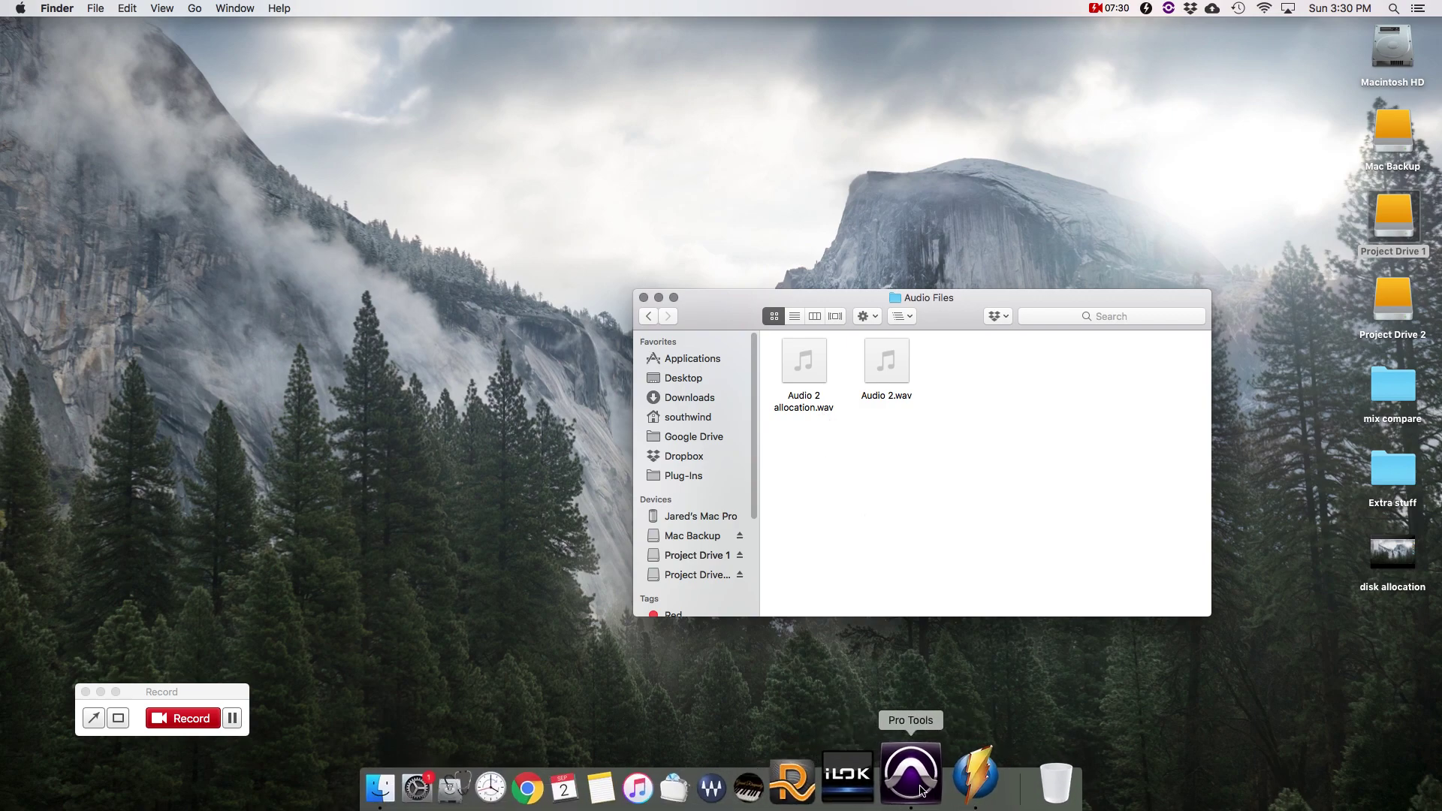
pyautogui.click(920, 787)
pyautogui.click(870, 538)
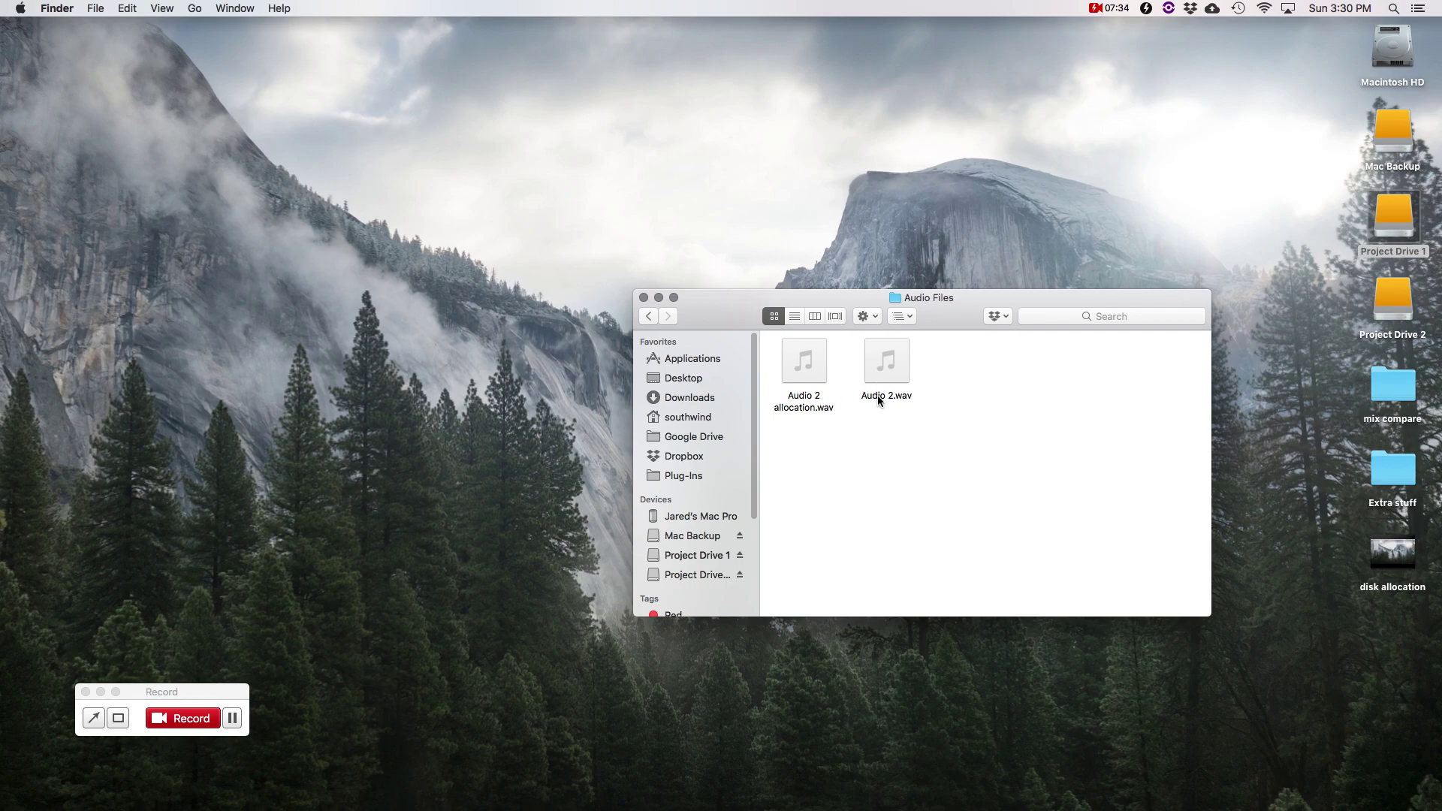
# Inspect Audio 2.wav and Audio 2 allocation.wav by selecting each in turn
pyautogui.click(882, 376)
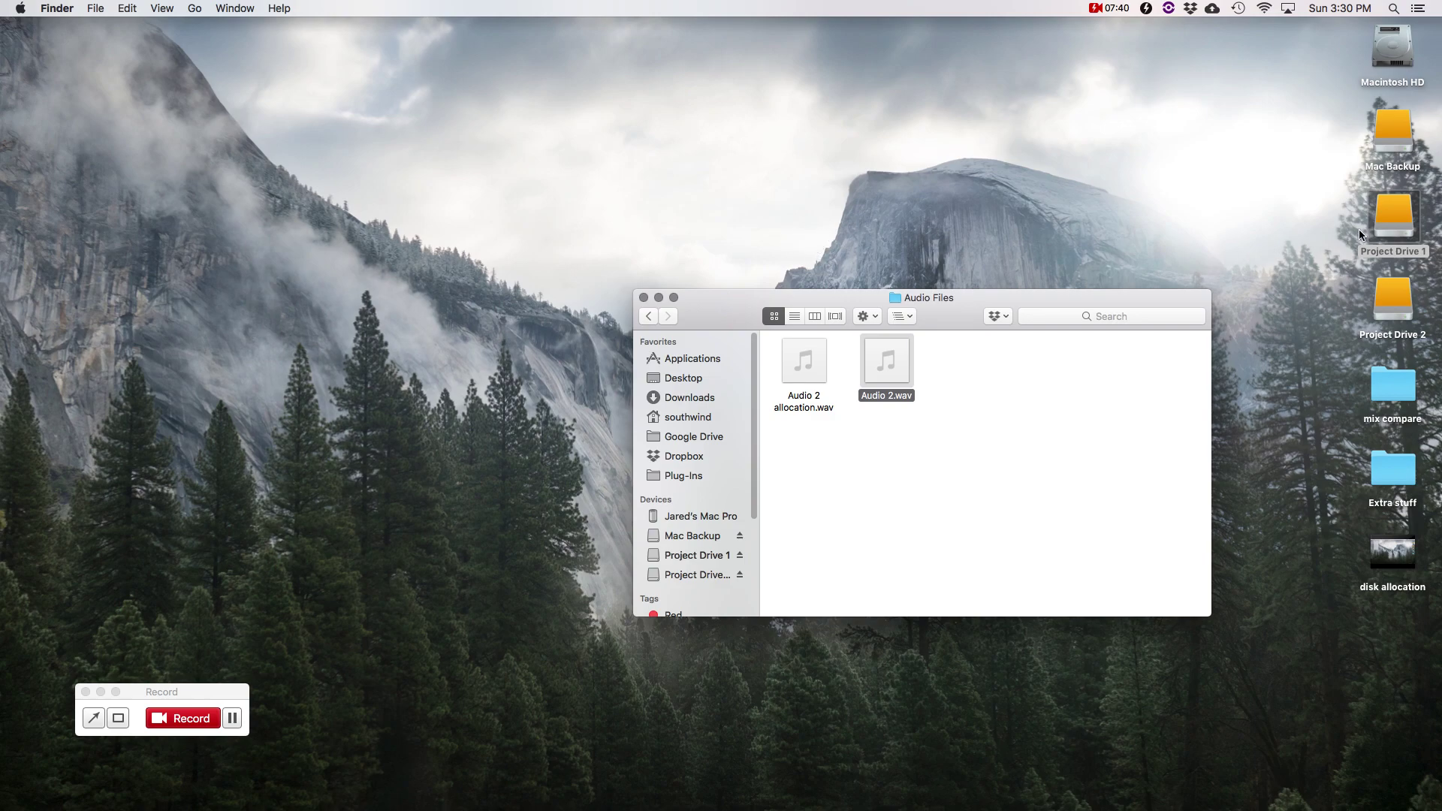
pyautogui.moveTo(831, 436); pyautogui.dragTo(890, 553)
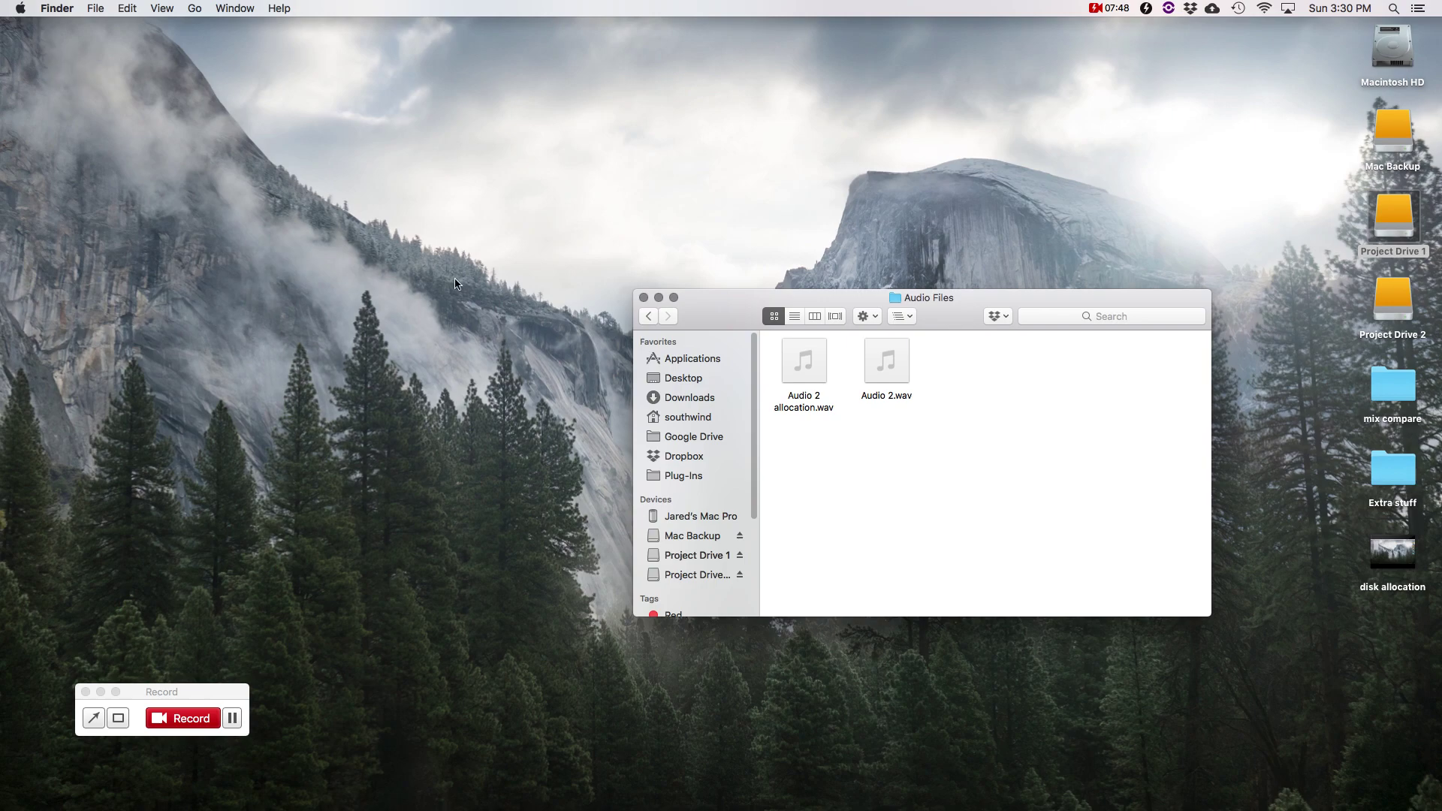
pyautogui.moveTo(887, 370)
pyautogui.click(803, 361)
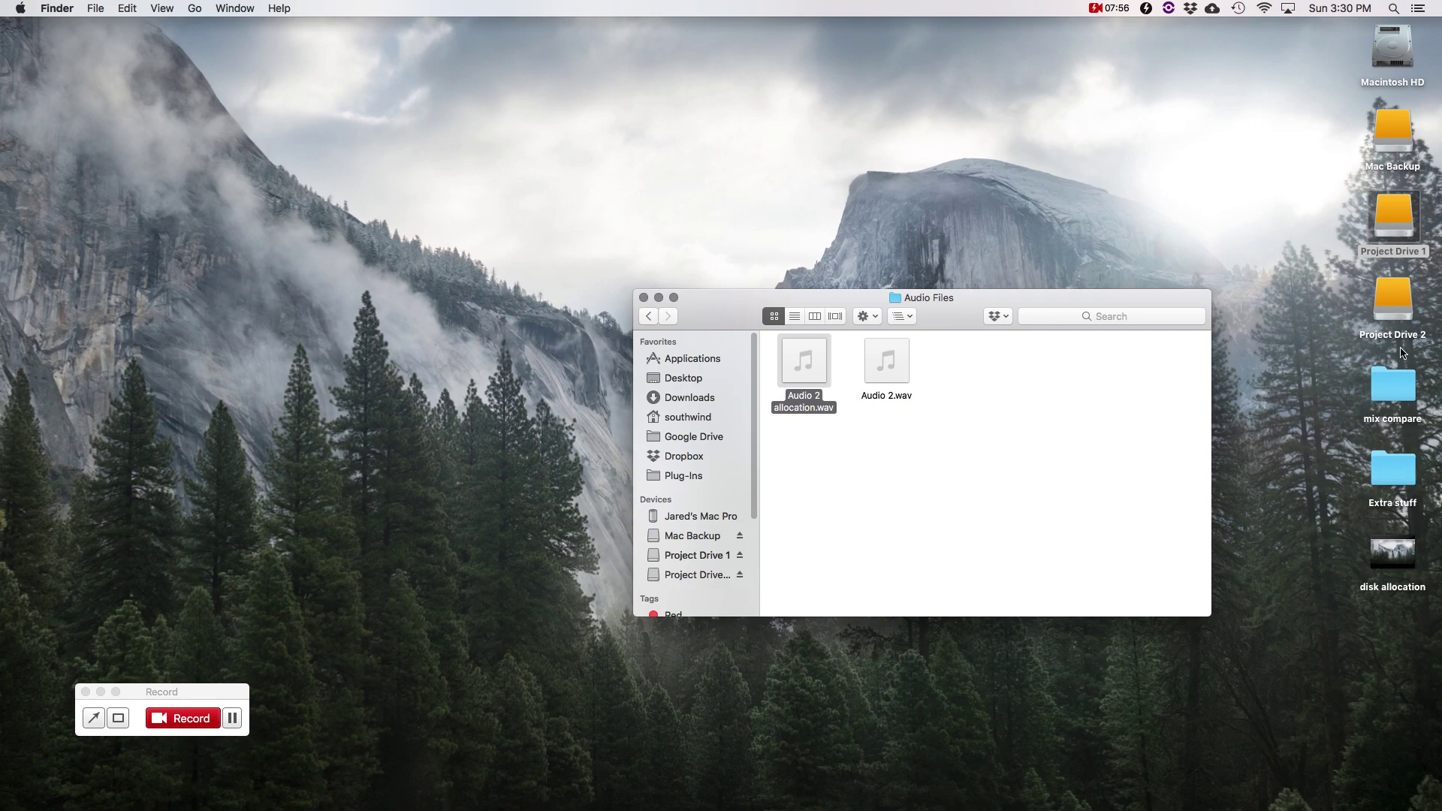
pyautogui.click(1098, 437)
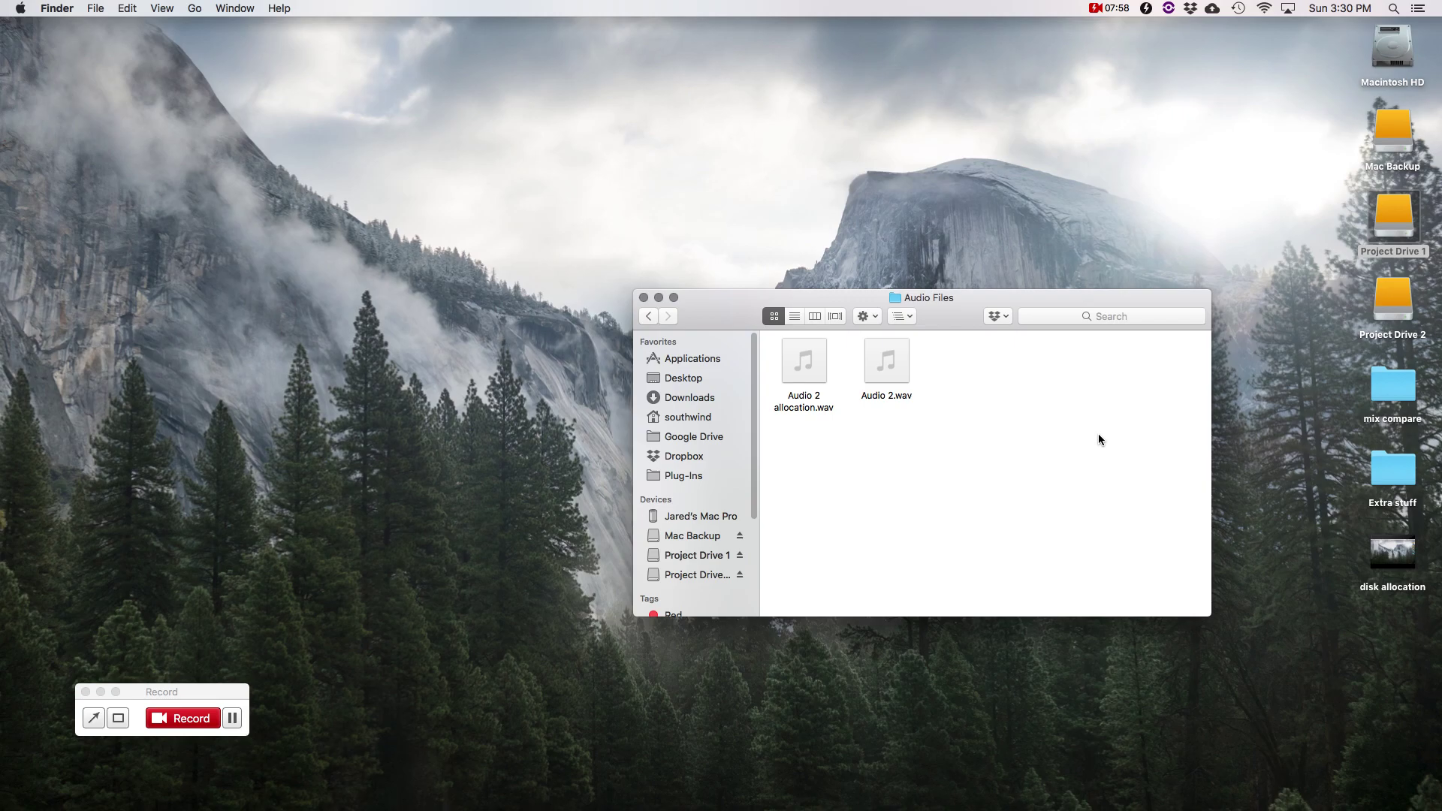